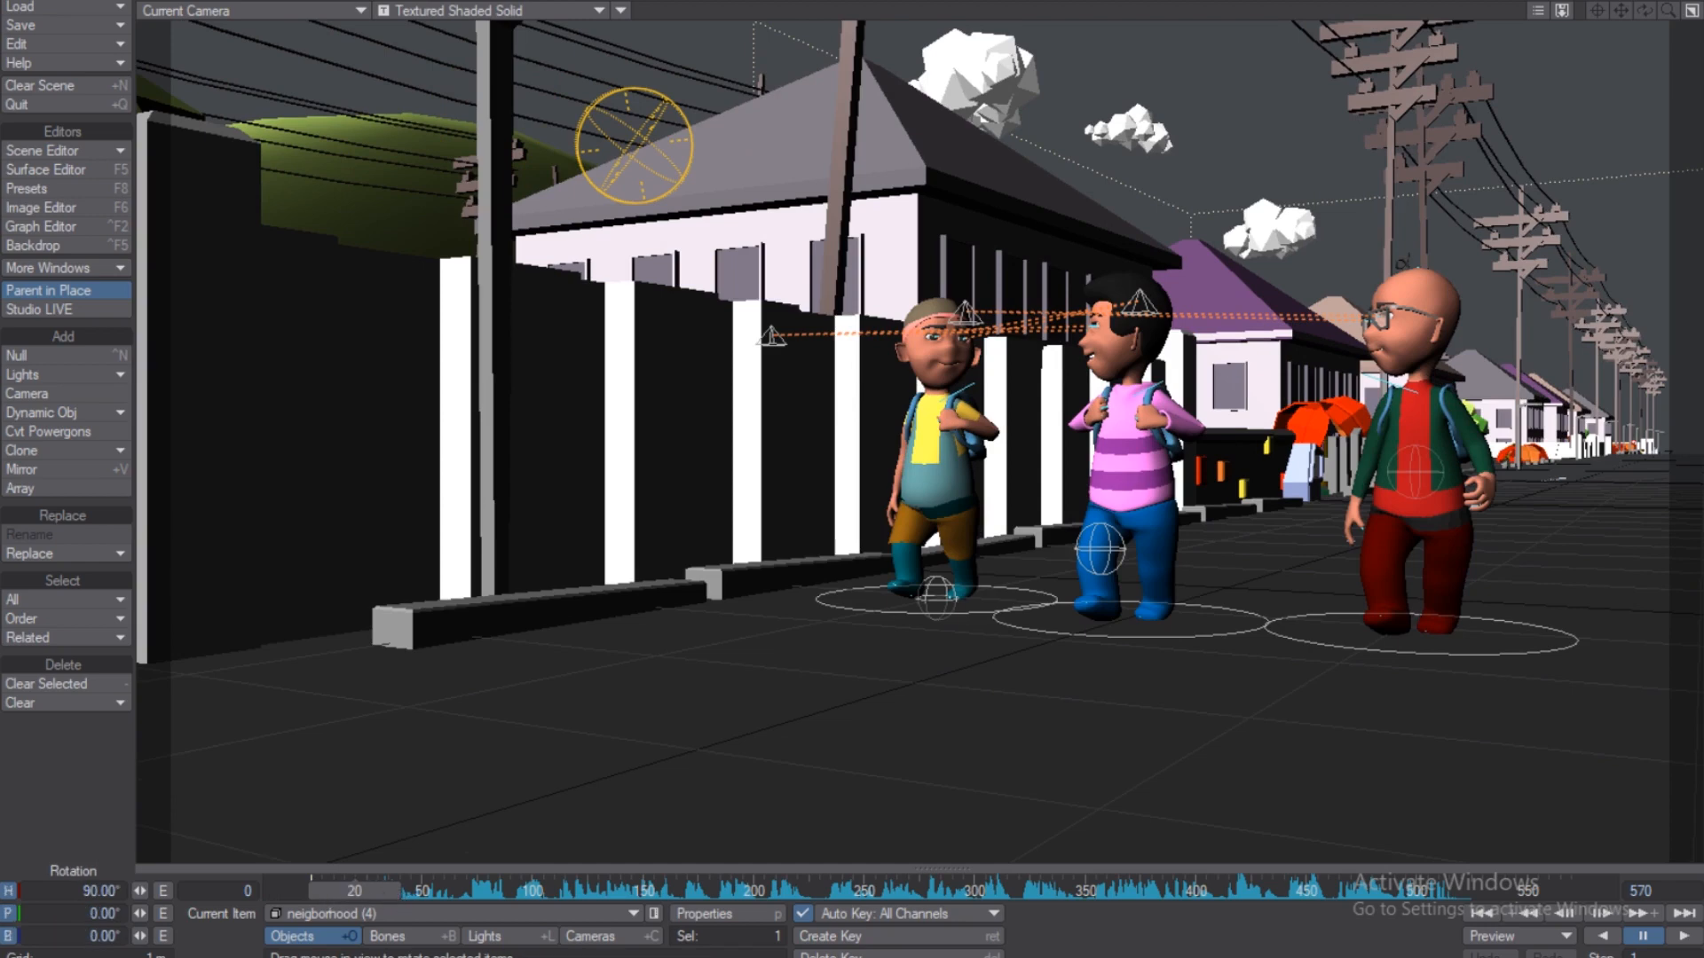
Preview the walk animation from frame 39, then enable IK Boost on the pink-shirt boy (mateyo2).
left_click_drag(314, 891, 354, 890)
key("h")
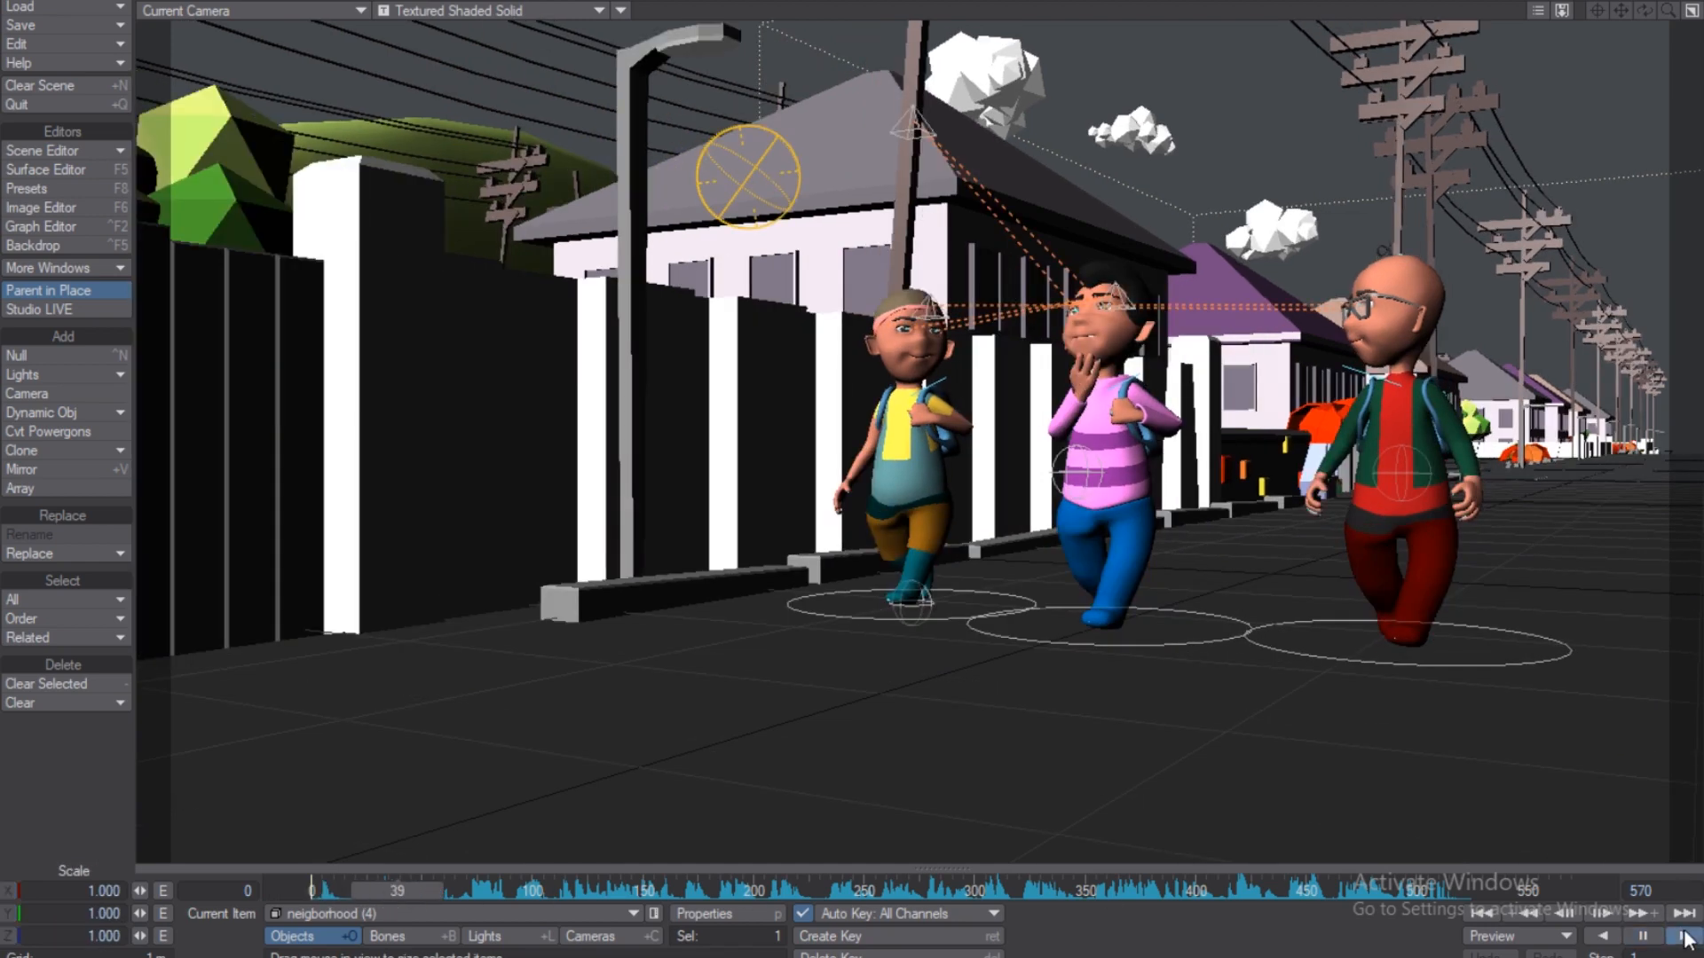
left_click(1683, 936)
left_click(1645, 937)
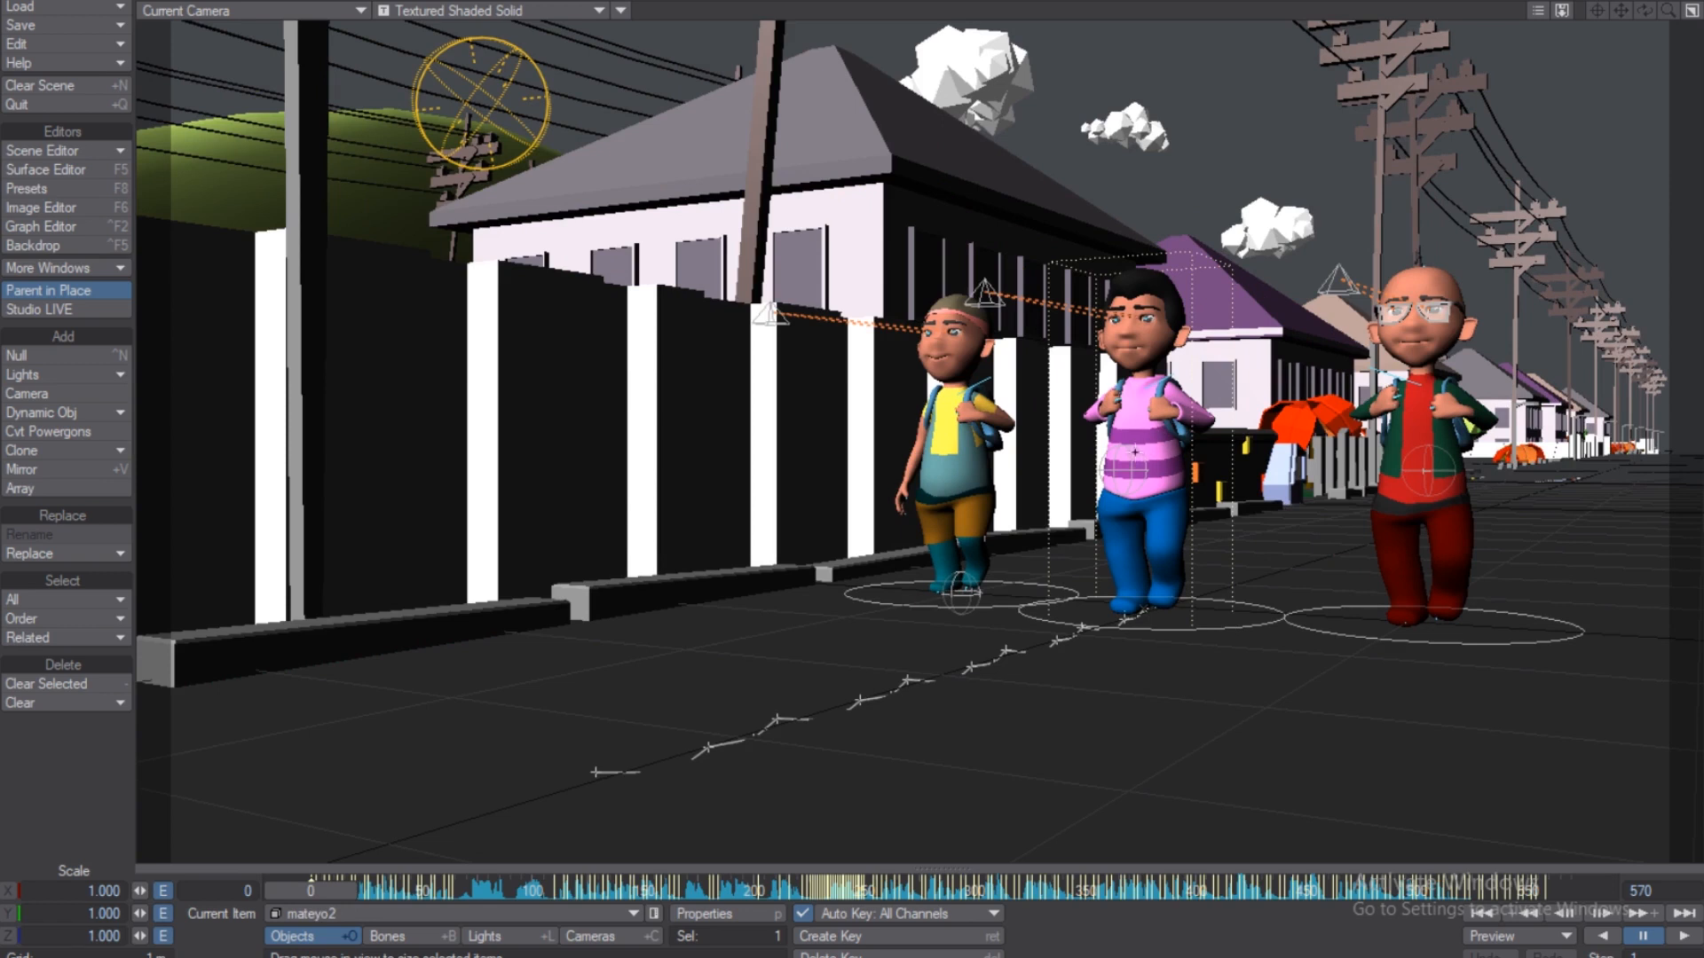
key("ctrl+b")
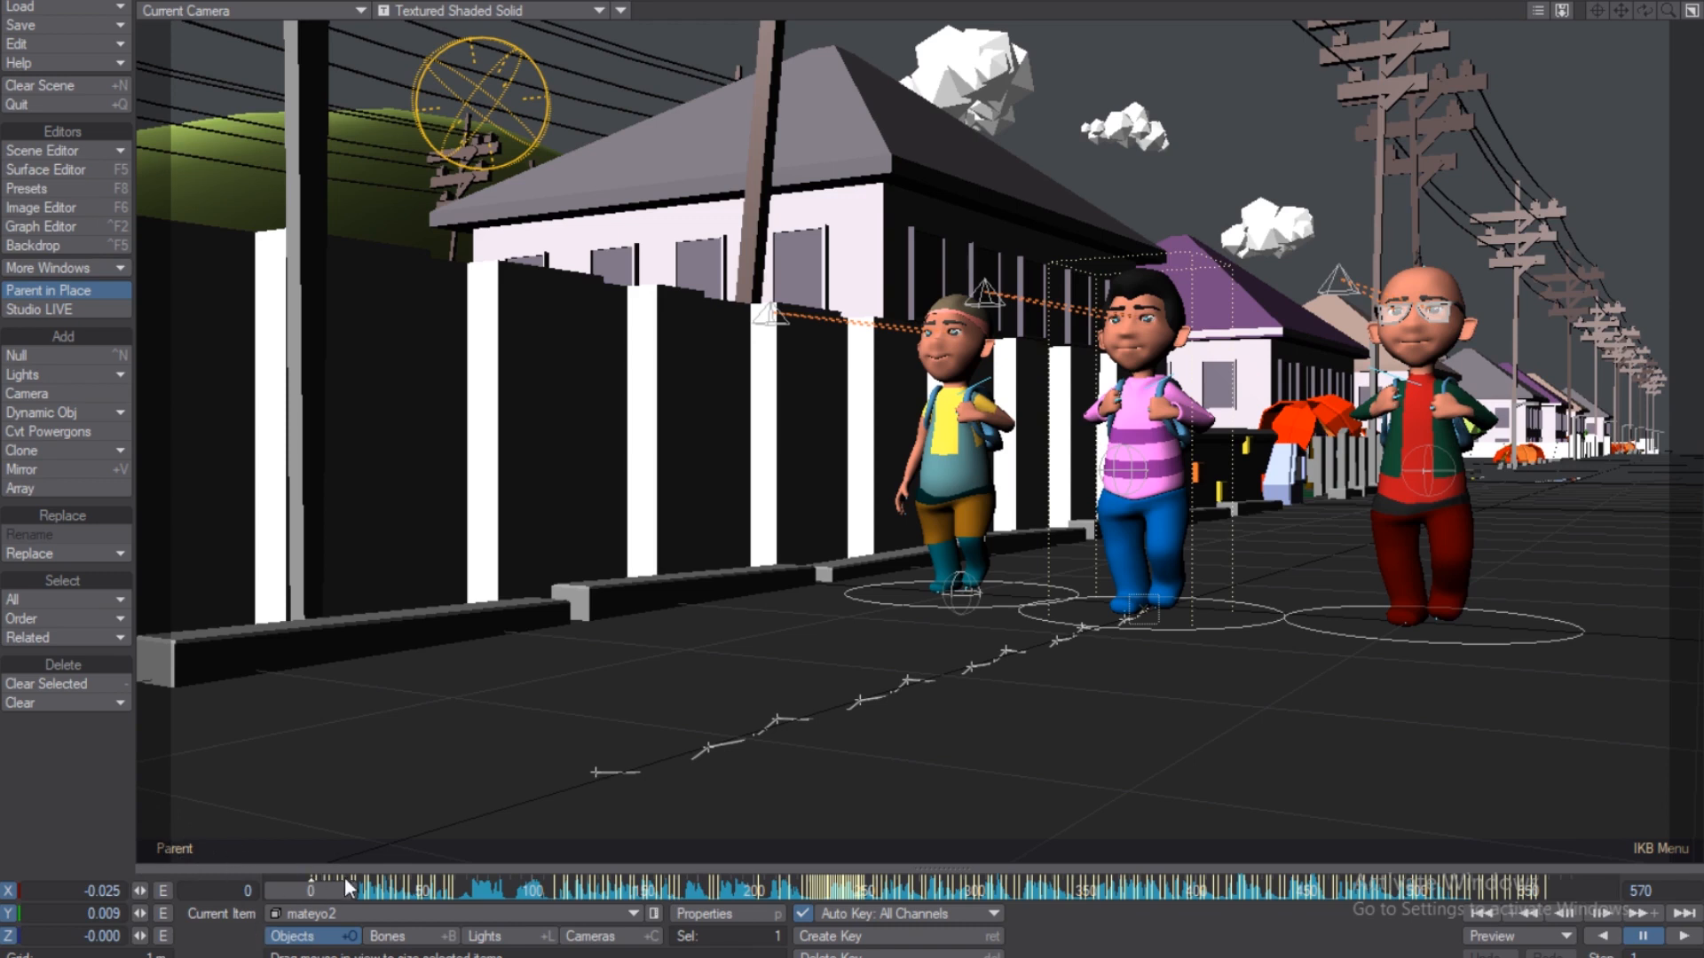
Set the IKB dopetrack keying scope to All item and turn on Bone X-Ray.
left_click(391, 869)
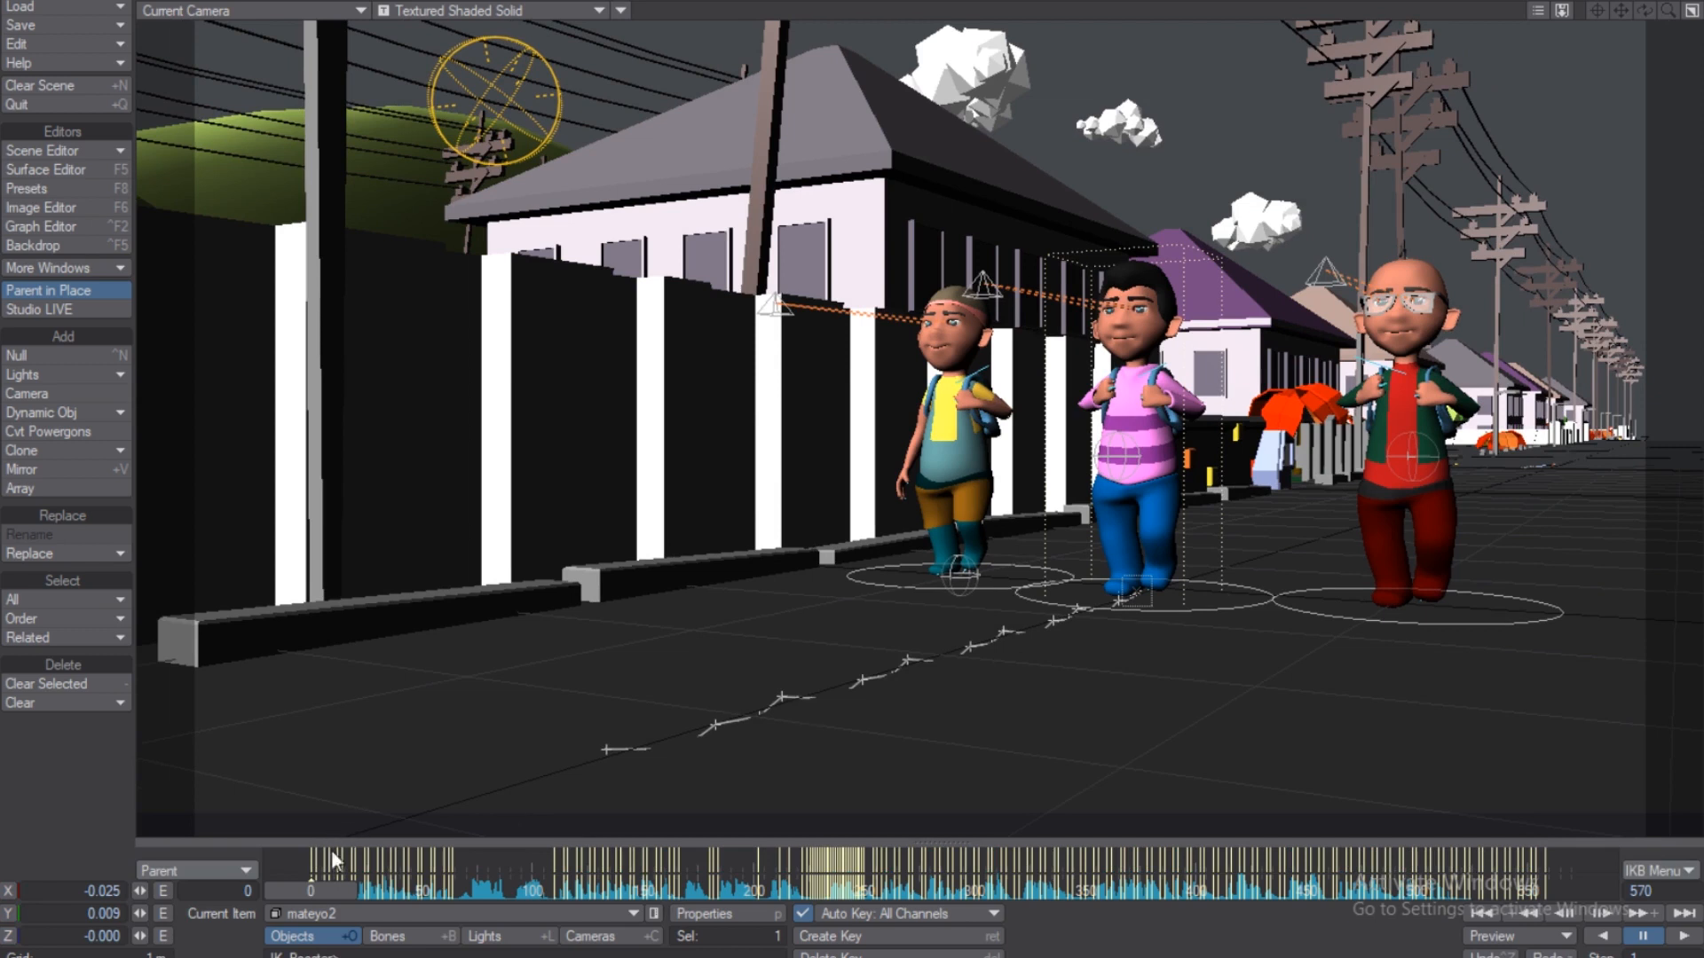
left_click(255, 874)
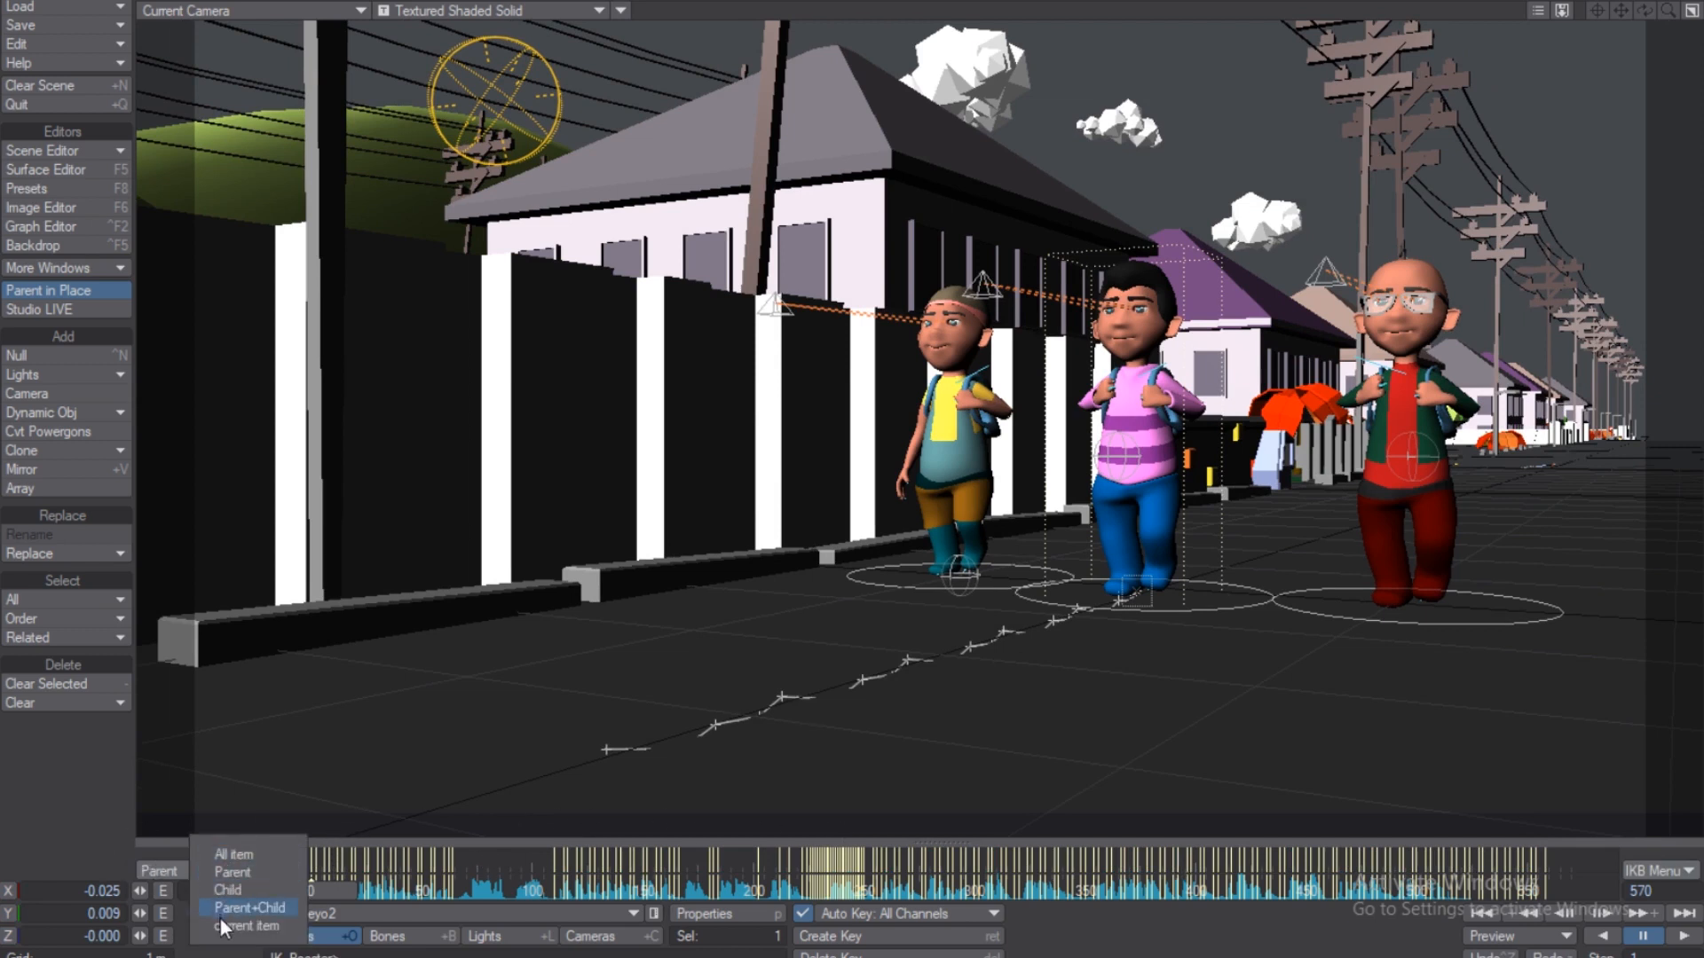
left_click(242, 857)
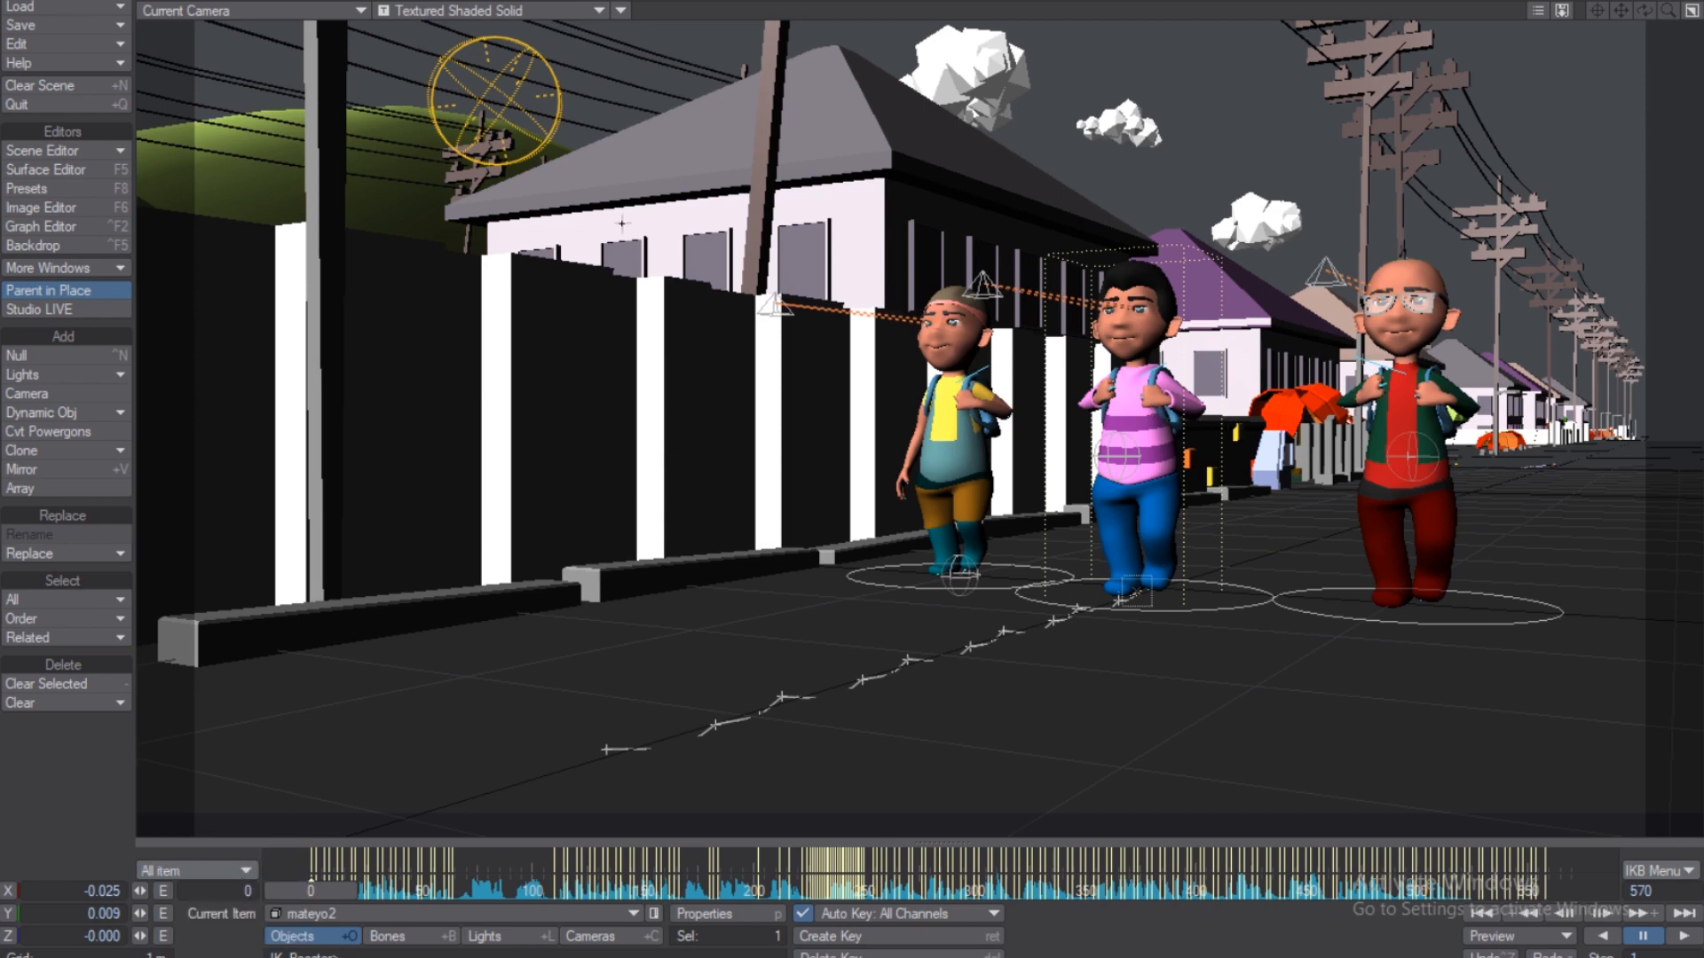
left_click(619, 12)
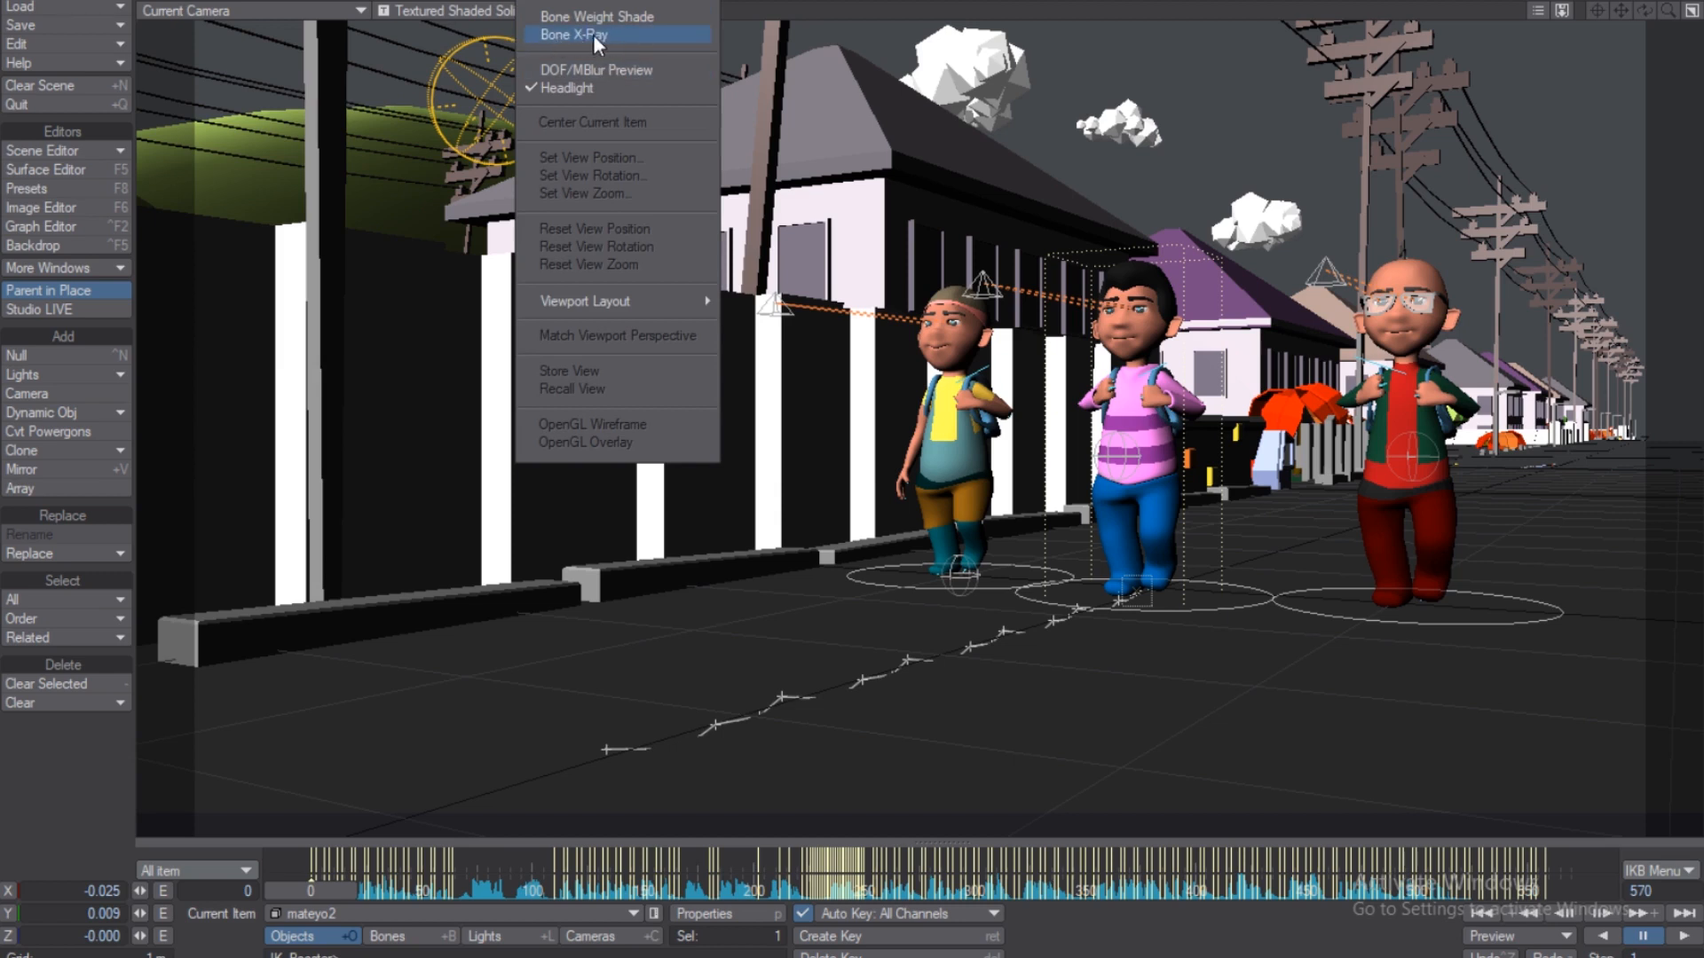
left_click(592, 34)
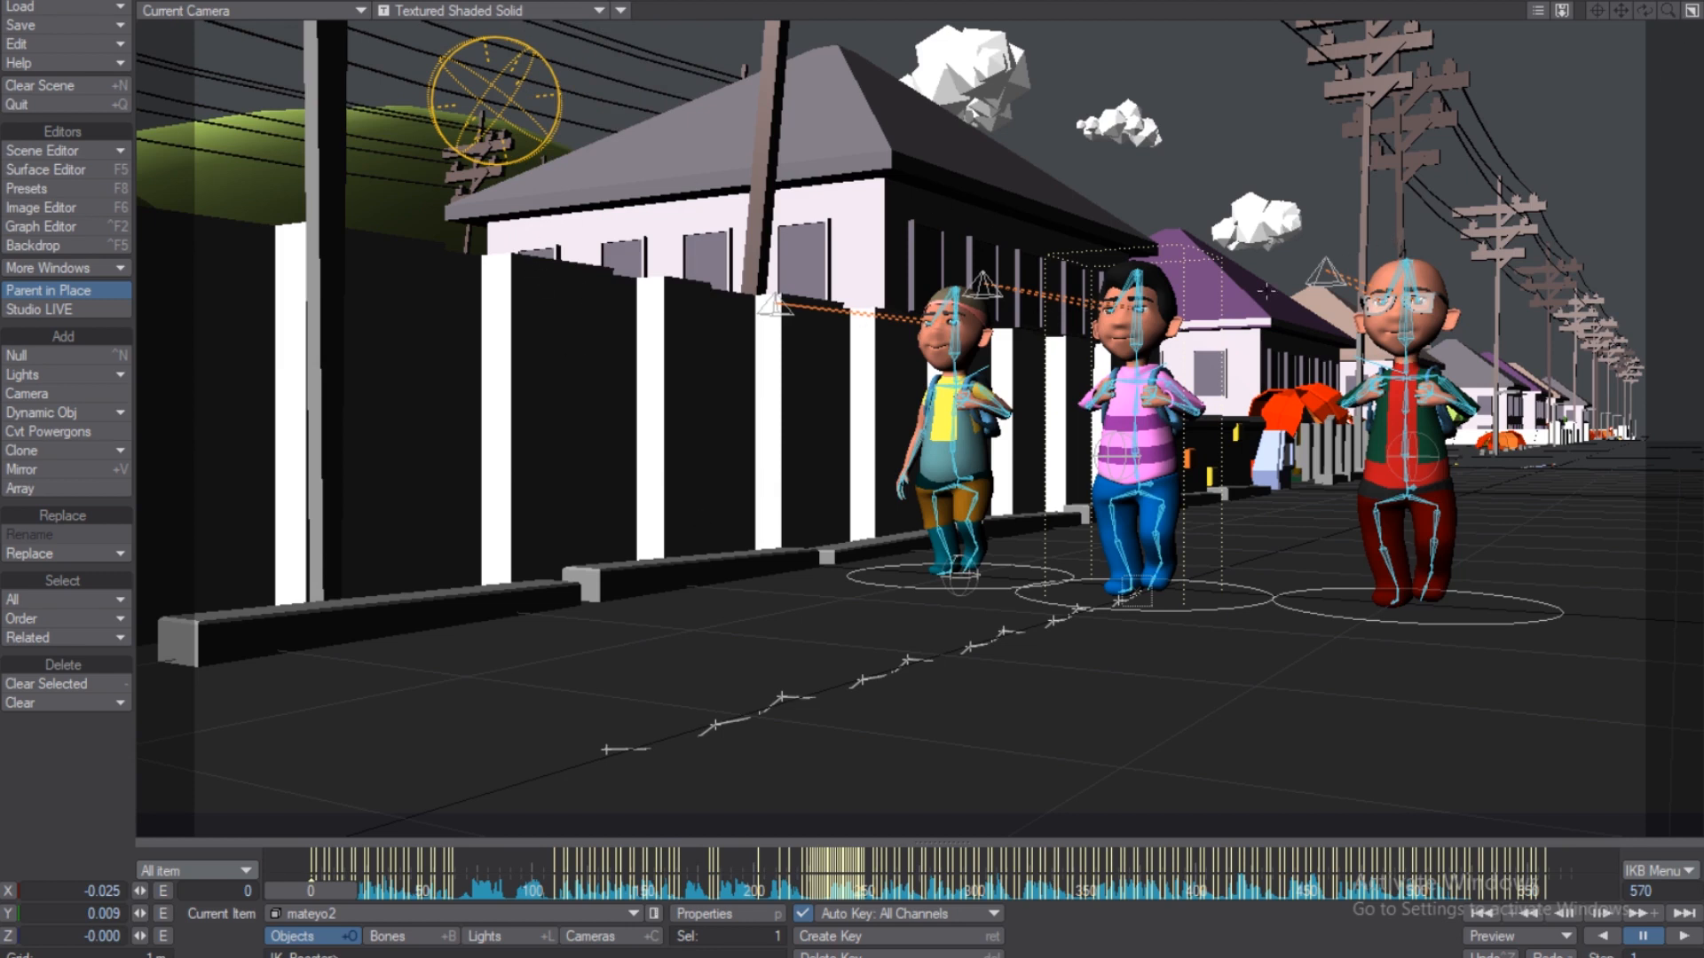
Change the viewport from Current Camera to Perspective and zoom in on the three children.
left_click(237, 9)
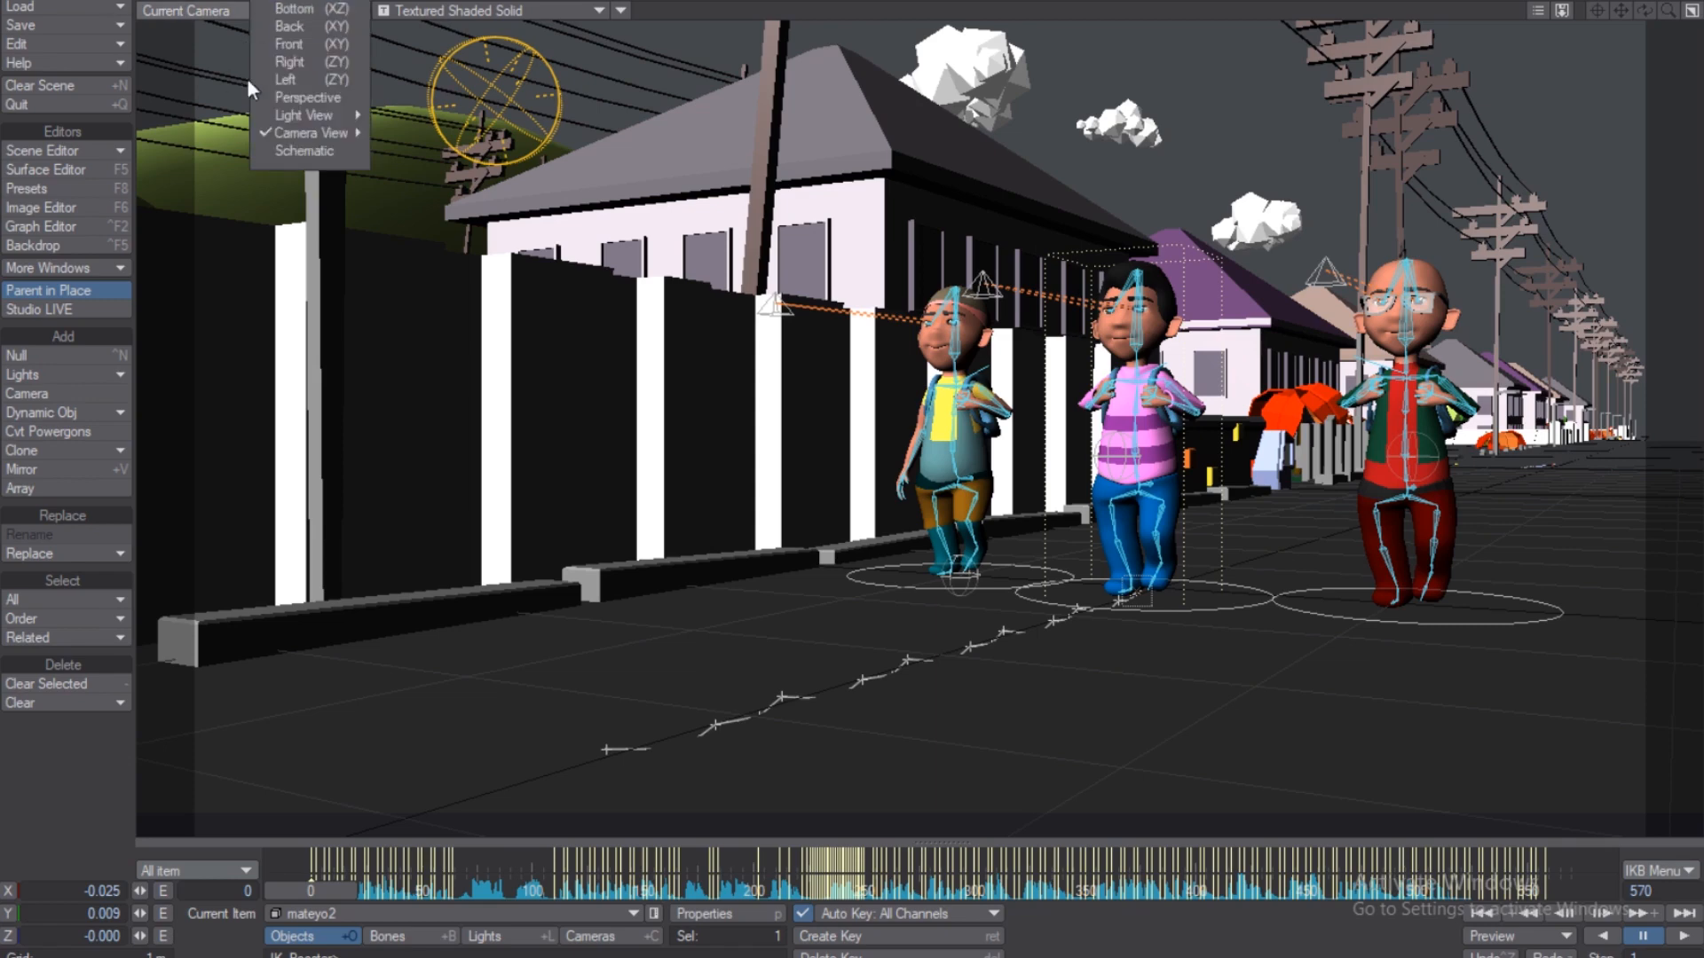
left_click(316, 96)
left_click_drag(1674, 10, 1629, 71)
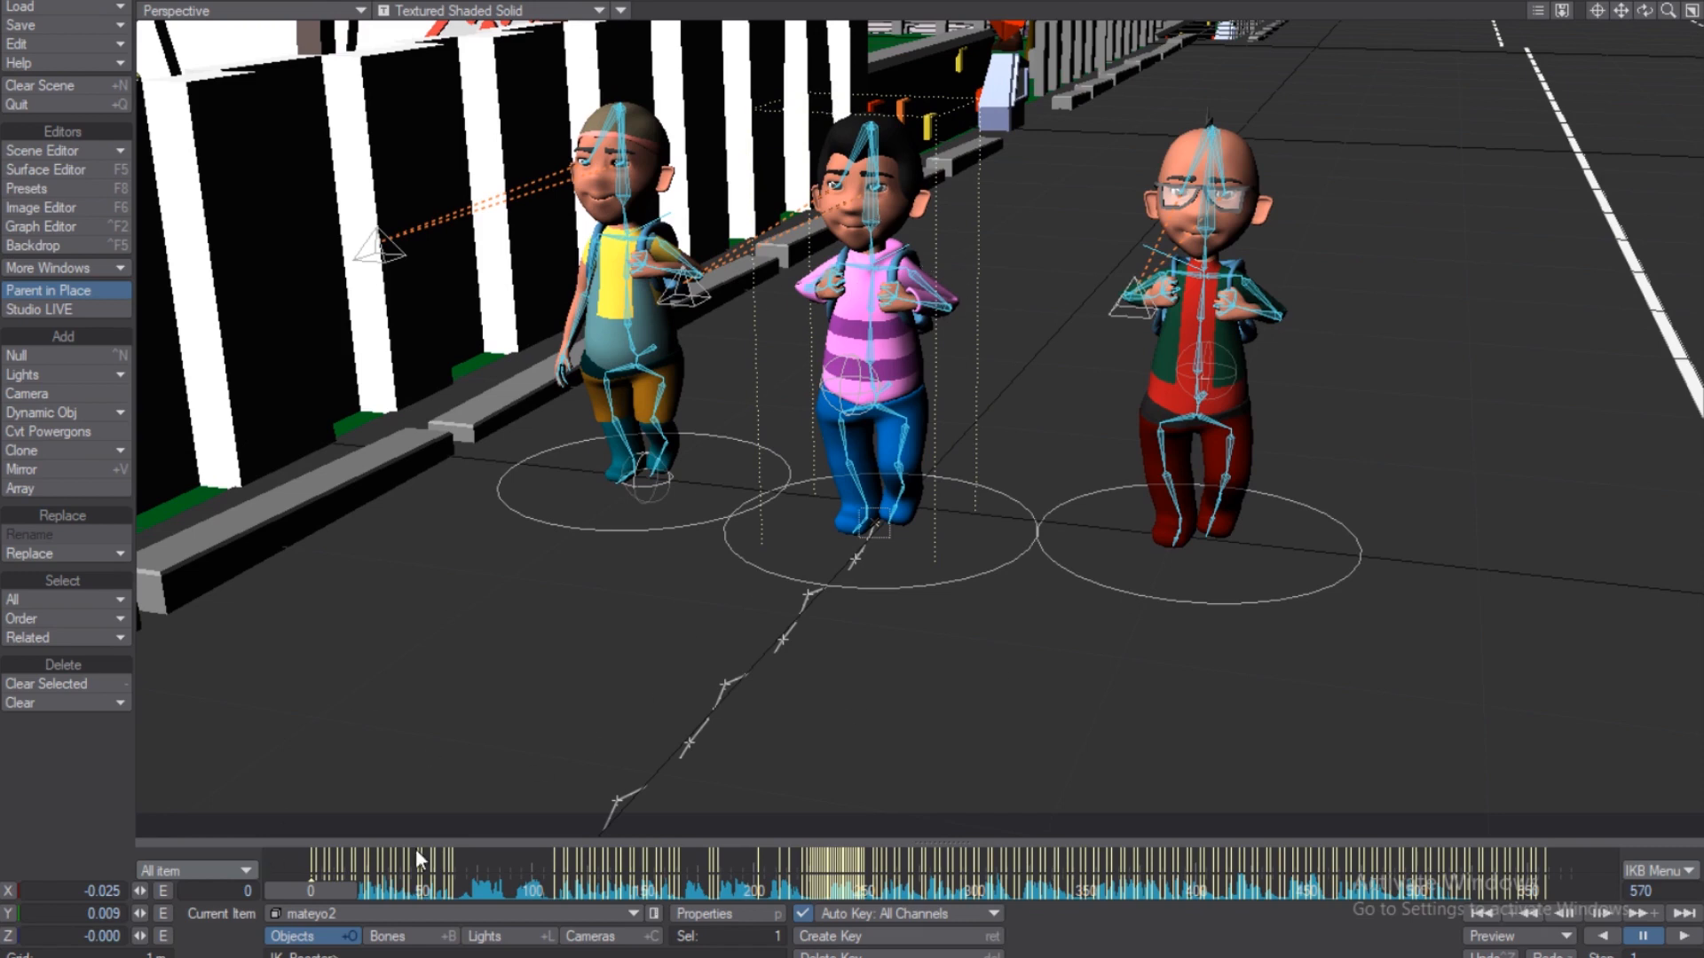
Go to frame 84, center and pan the view on the pink-shirt boy, then enter Bones mode.
left_click(497, 886)
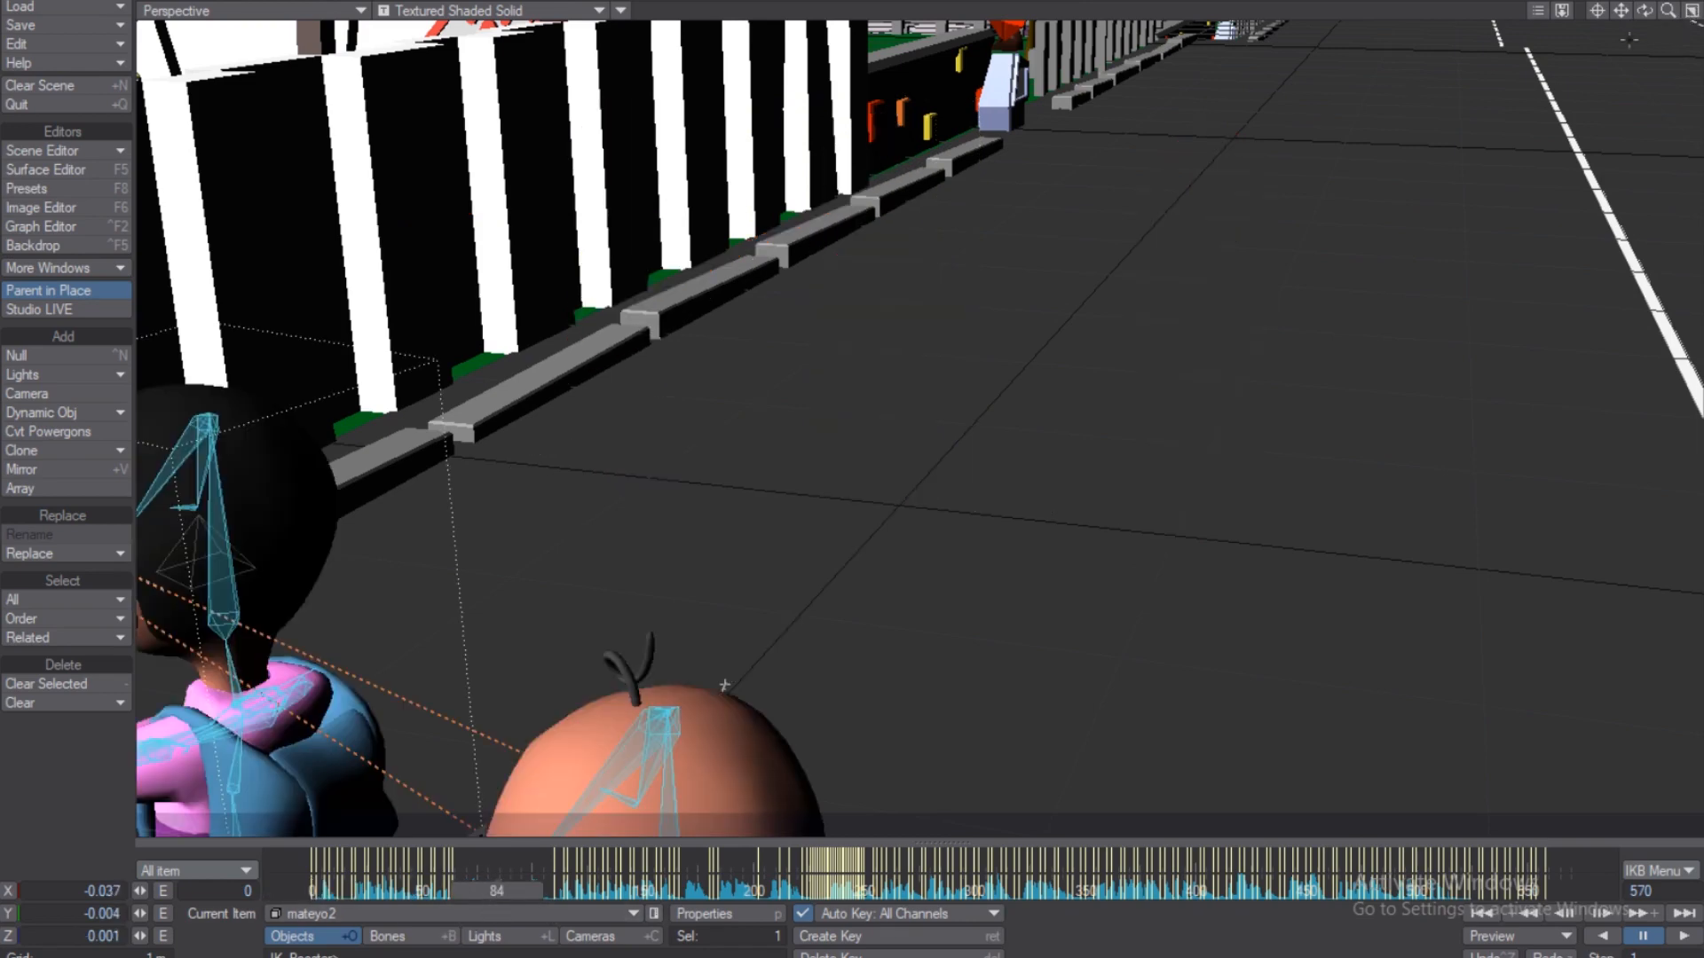
left_click(1596, 9)
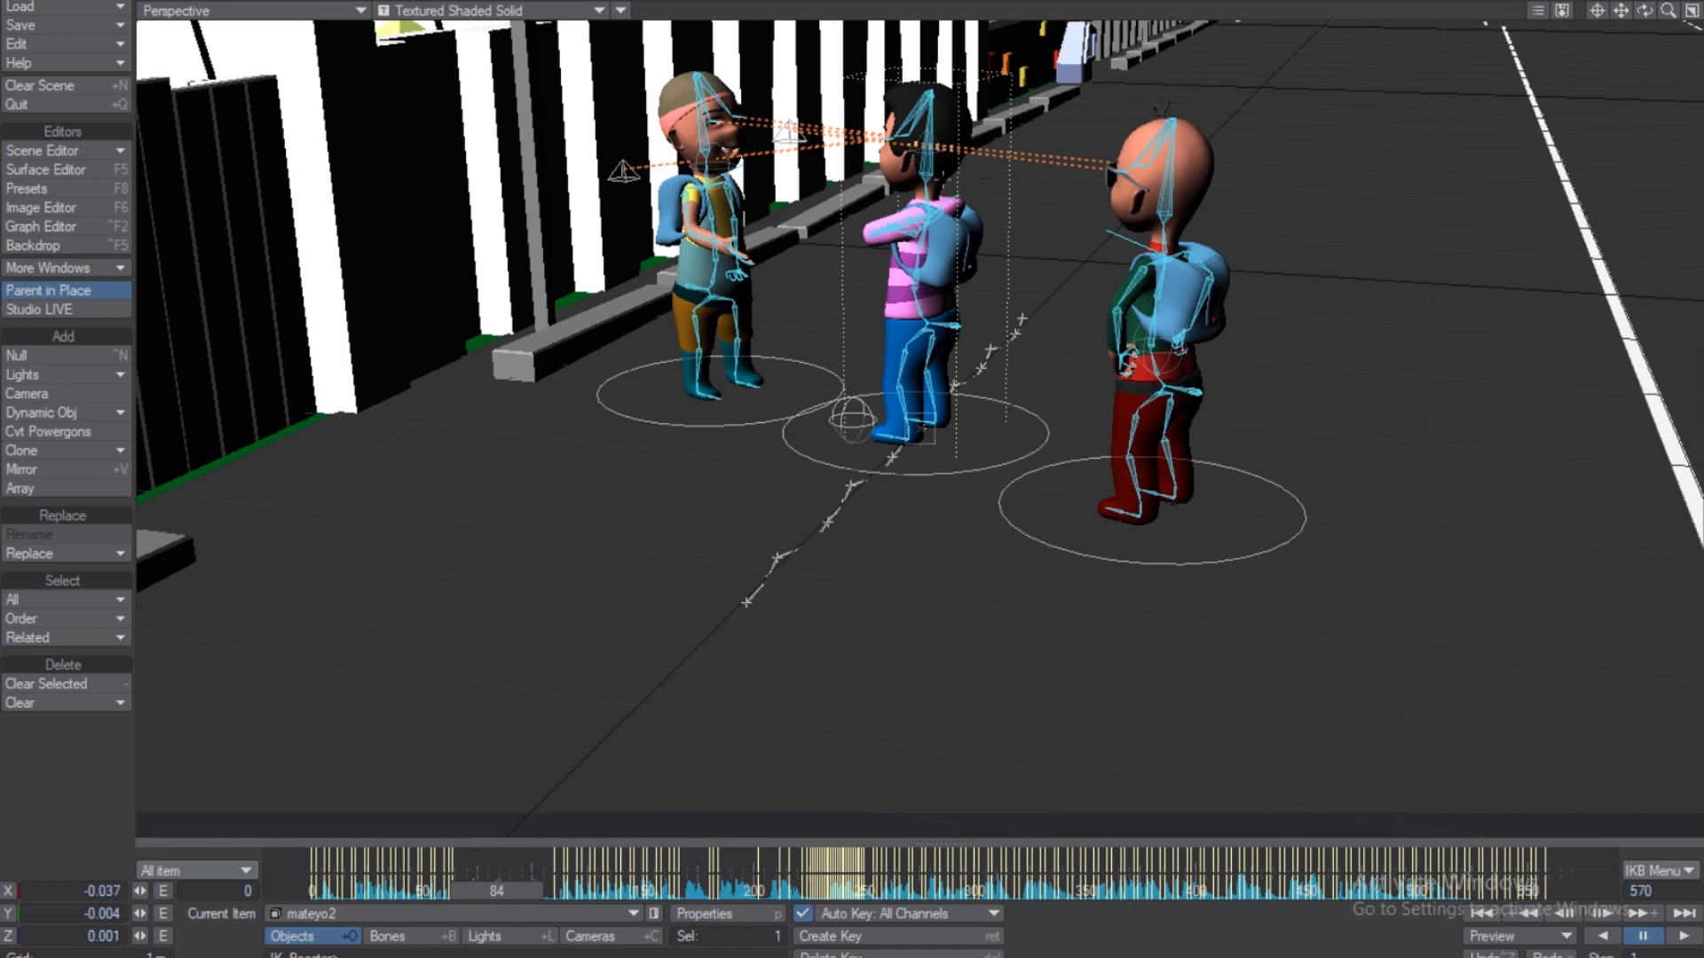
left_click_drag(1621, 11, 1653, 143)
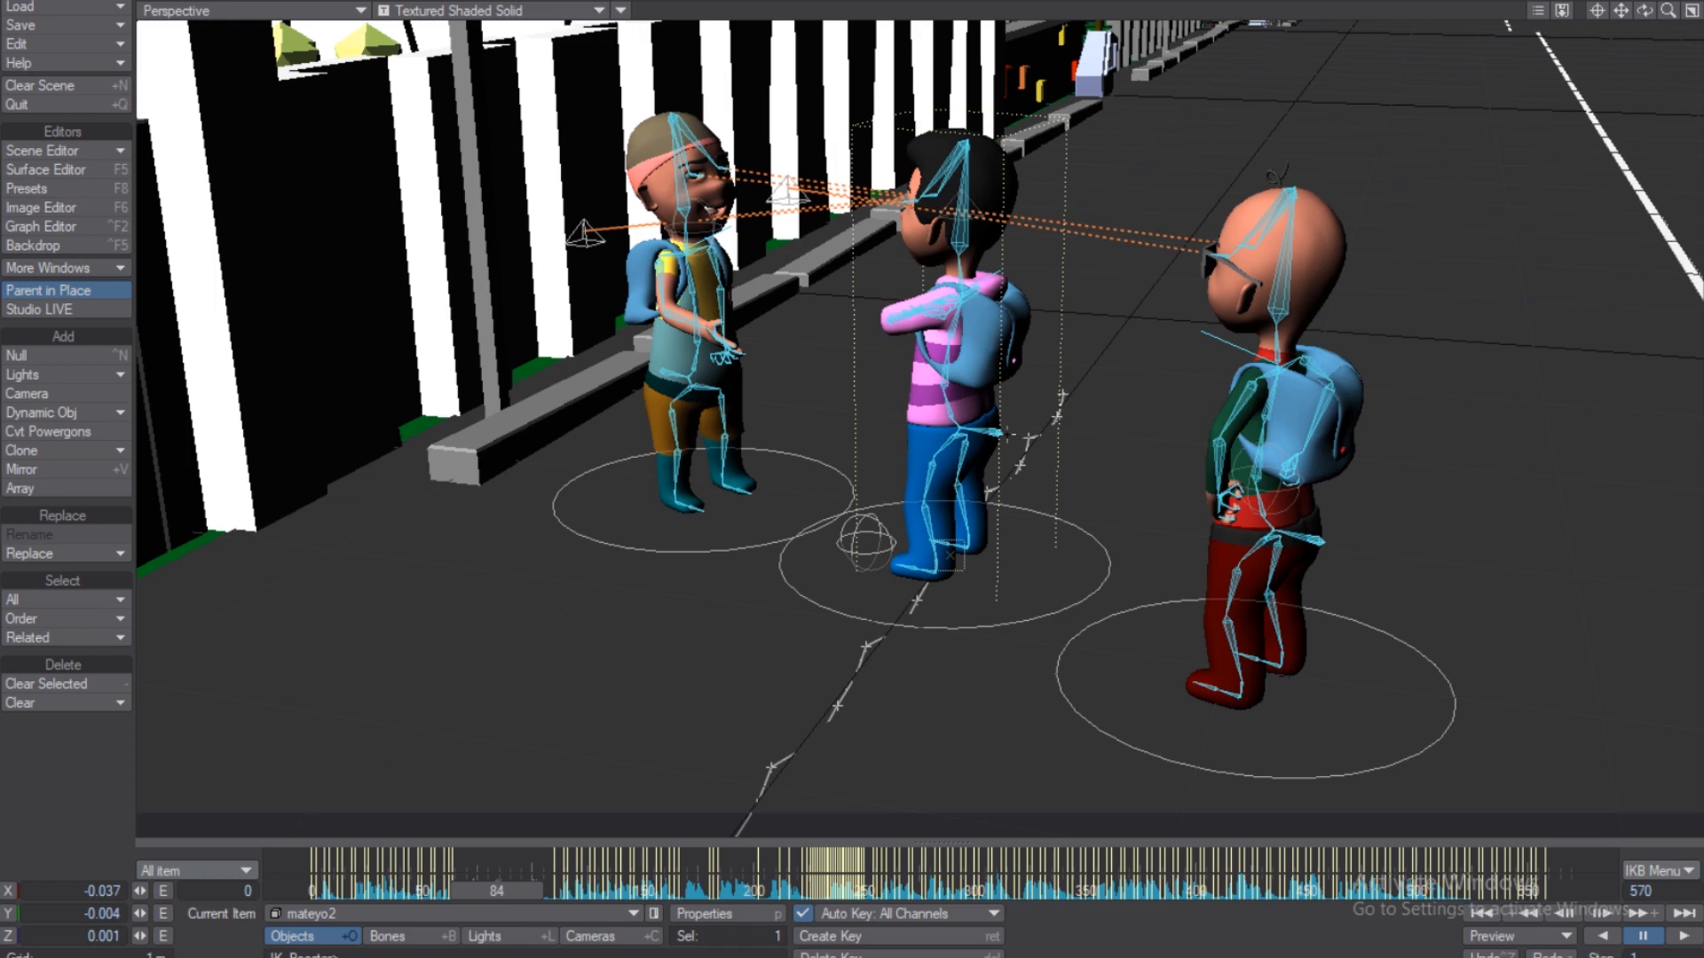
key("shift+b")
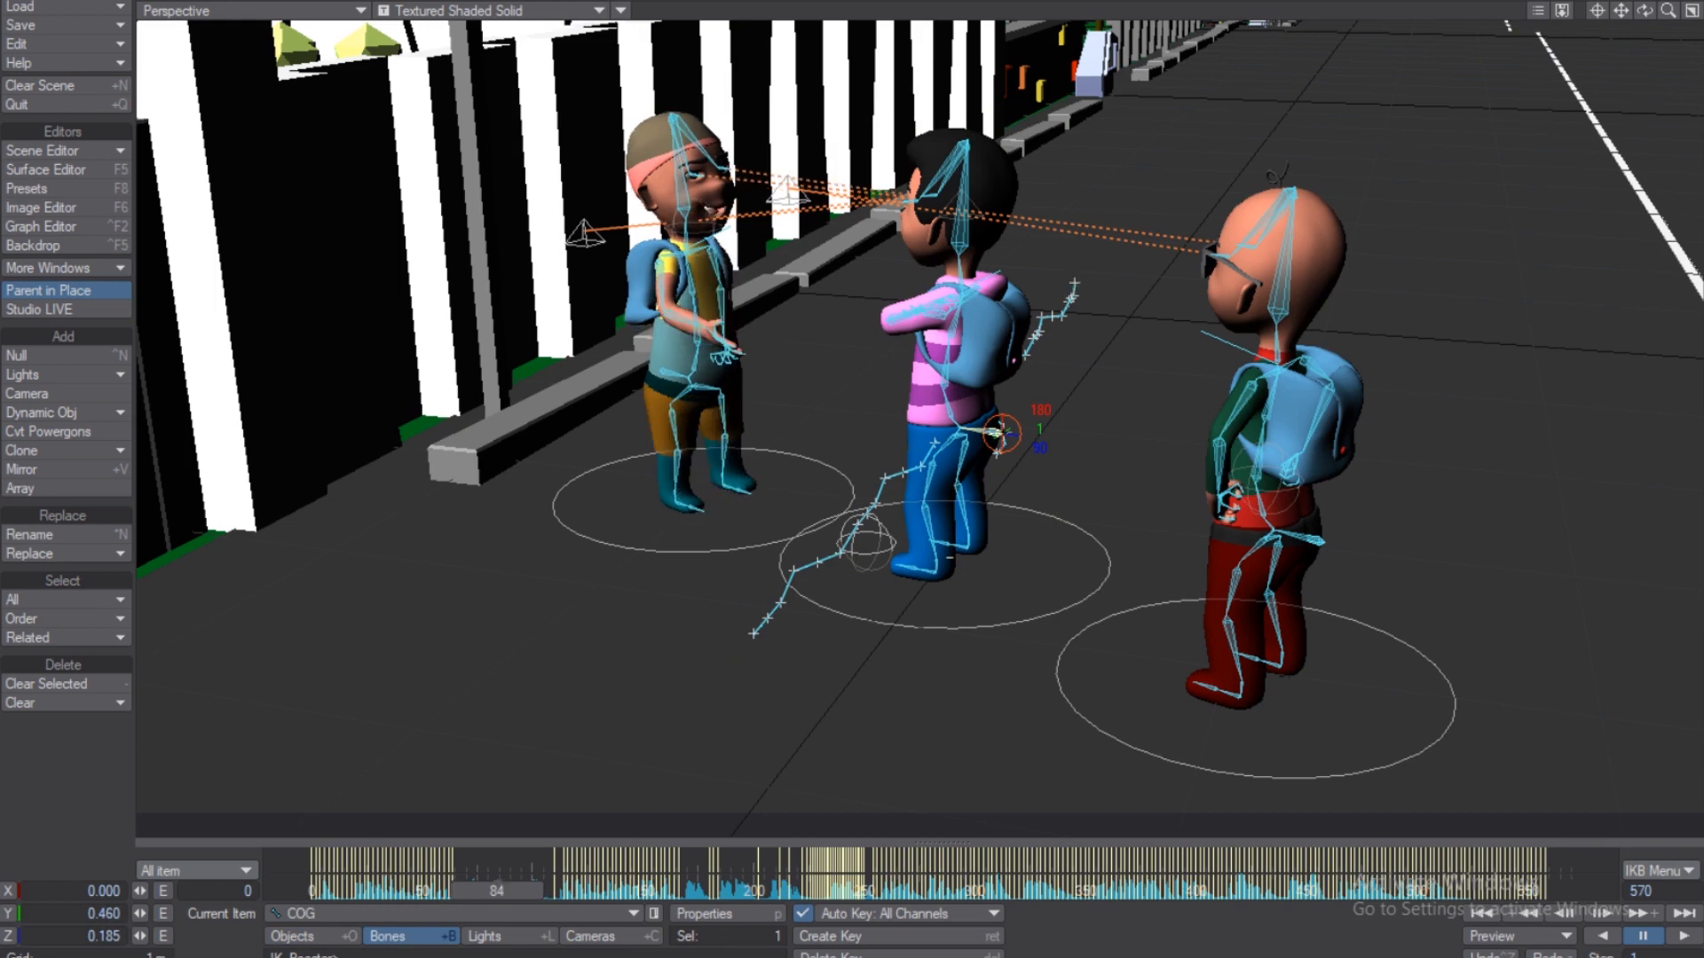
Drag the COG bone down into a crouch at frame 84, then return to Objects mode.
left_click_drag(998, 433, 933, 454)
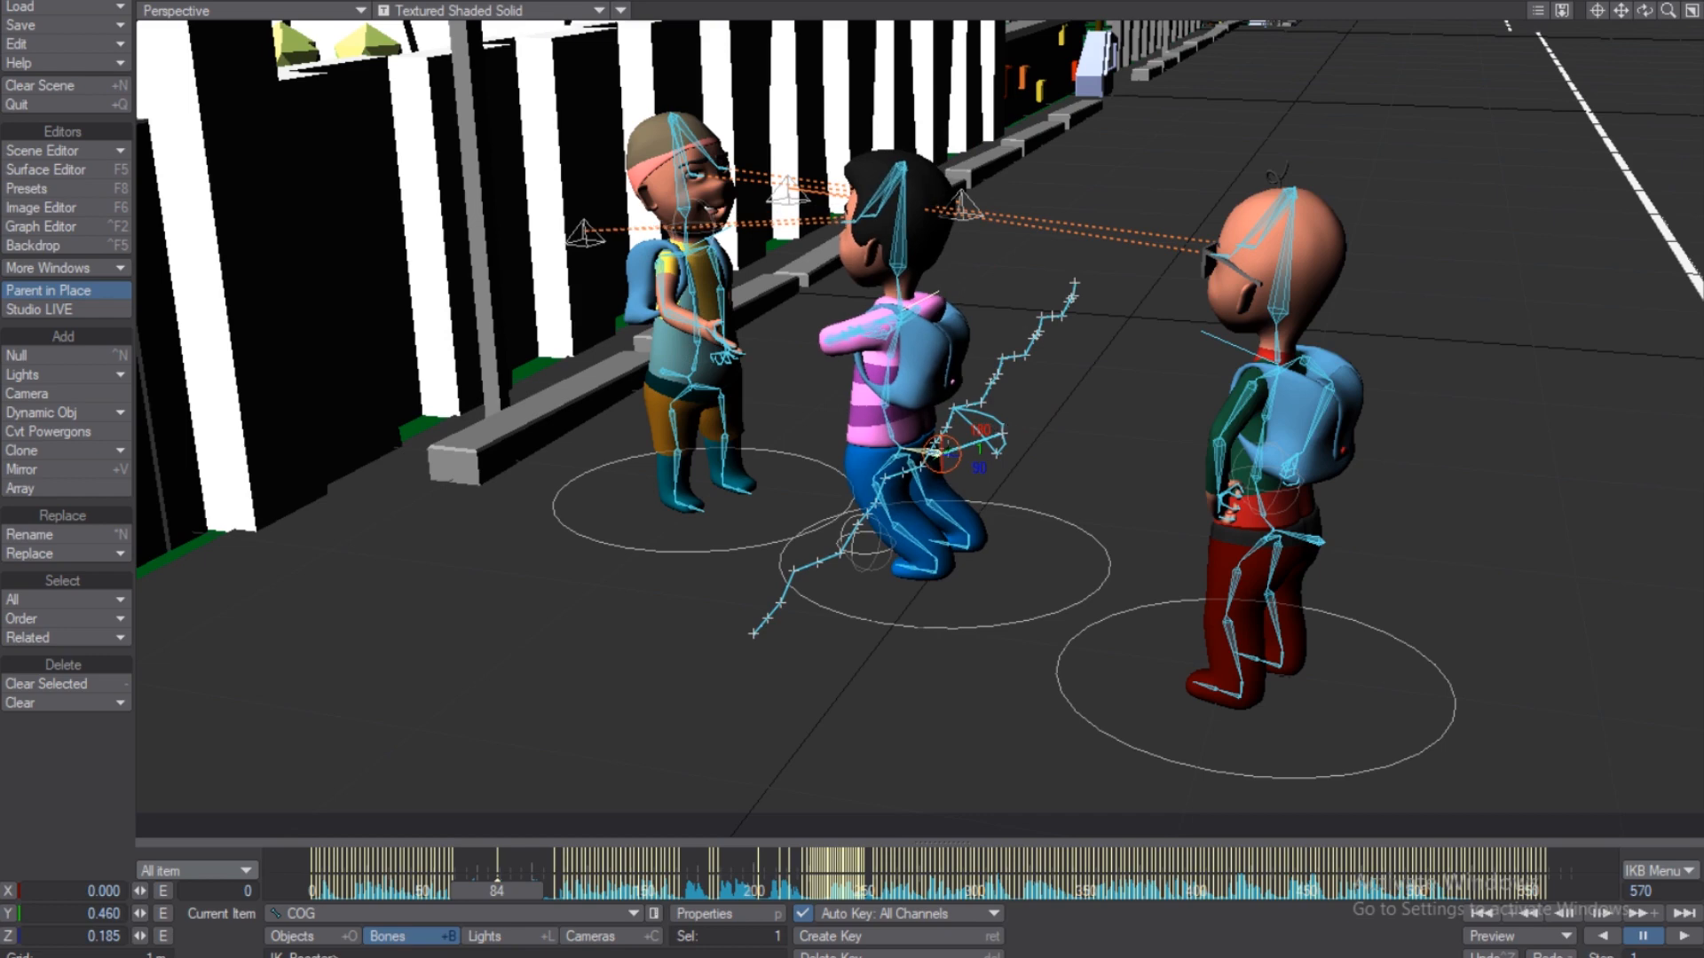
left_click_drag(1644, 10, 1647, 4)
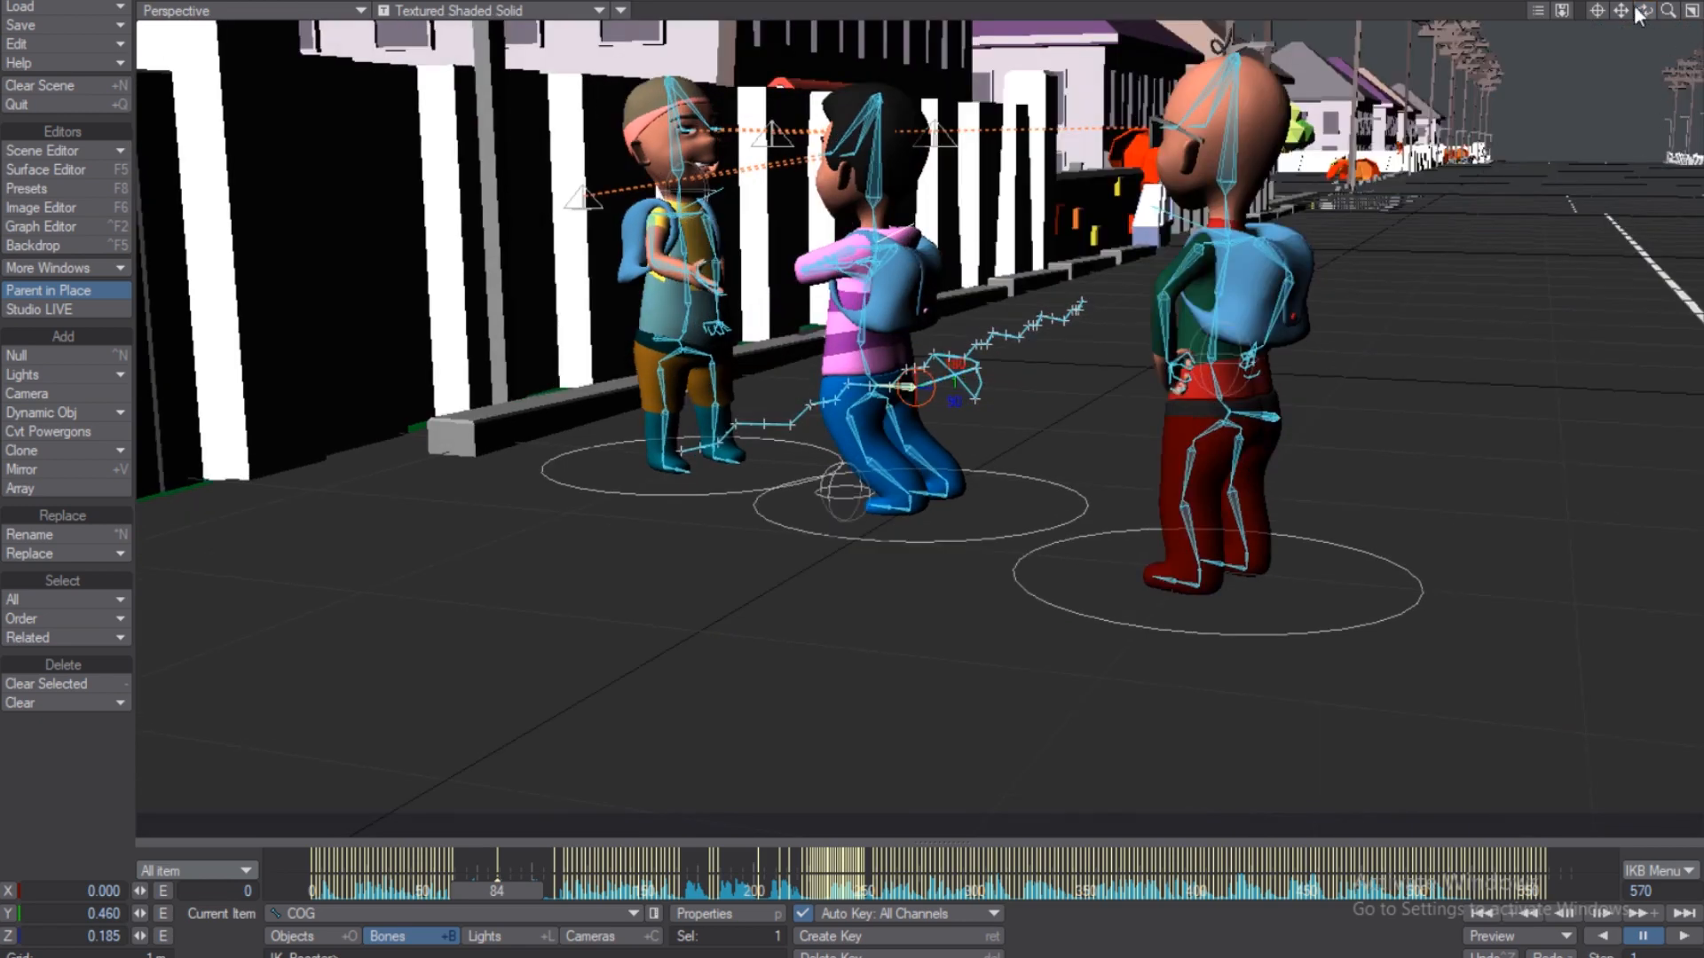
left_click_drag(1597, 7, 1588, 34)
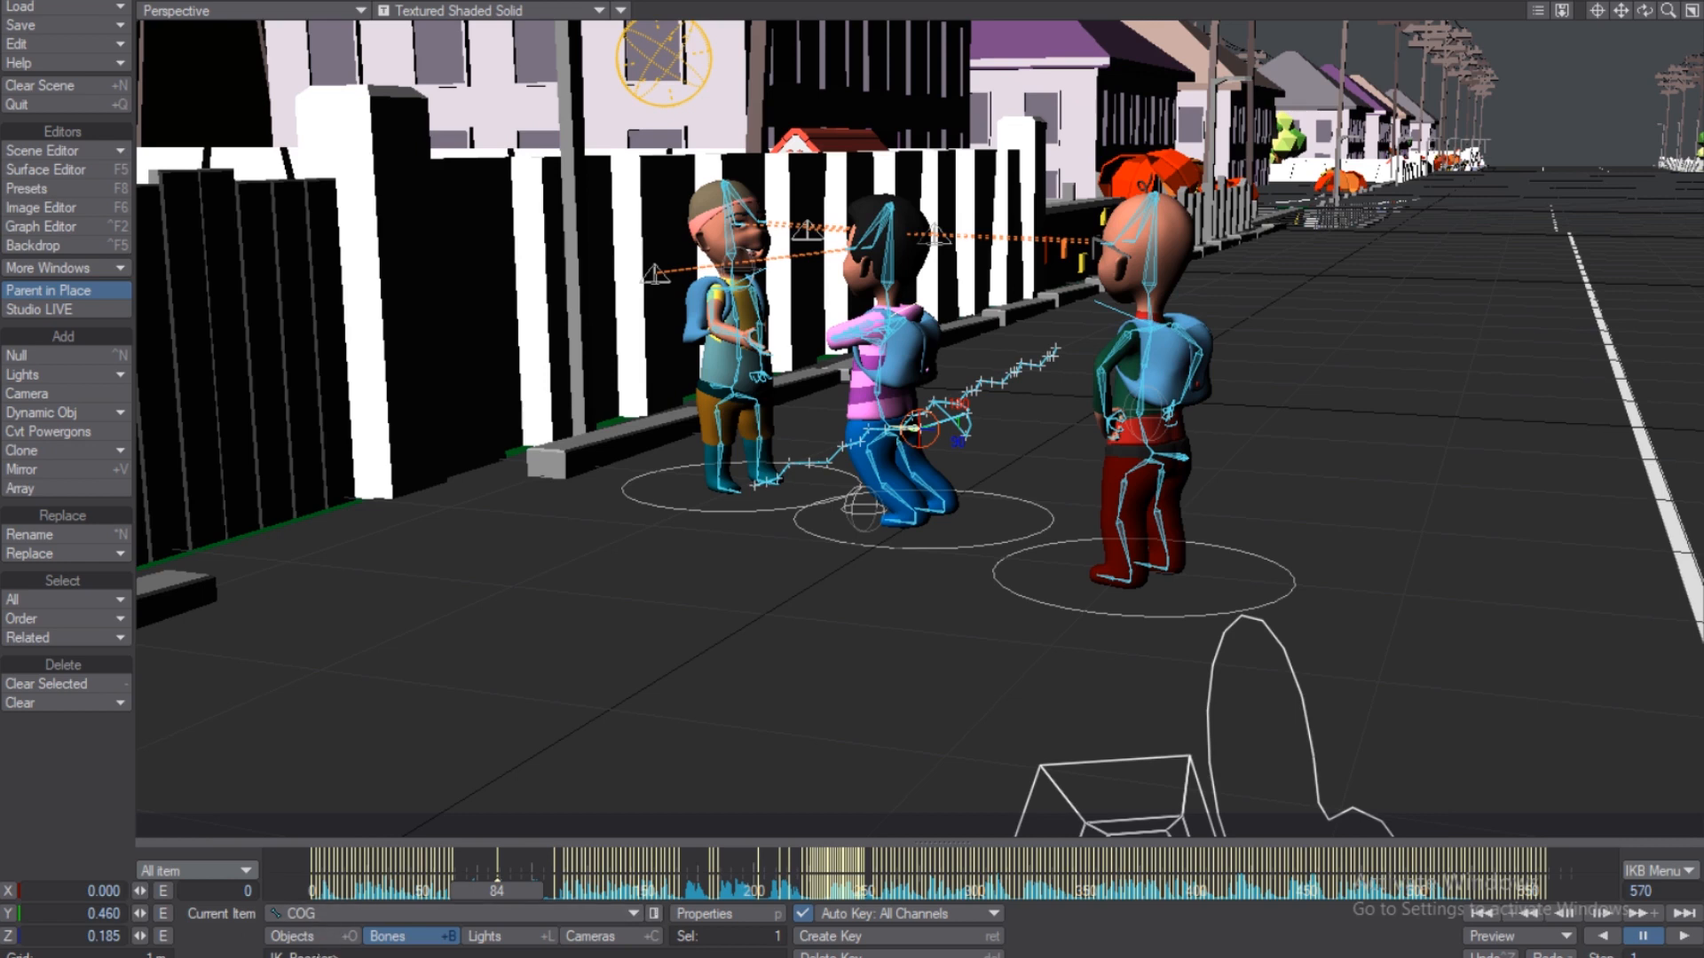
left_click(321, 937)
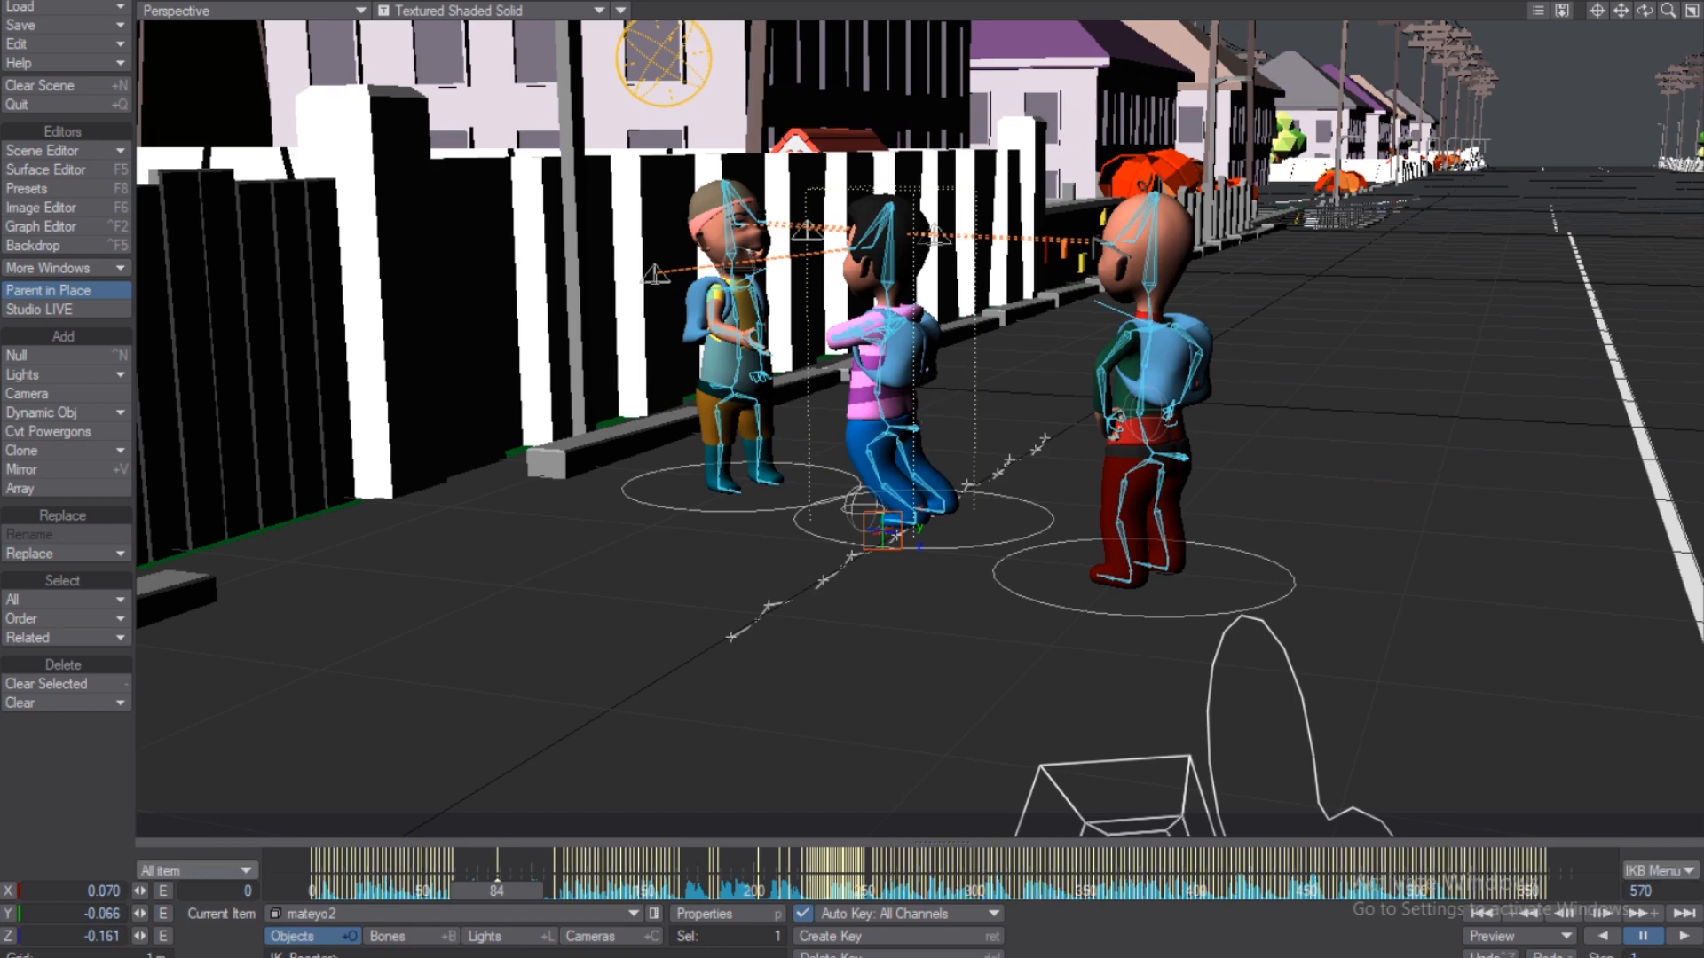
In Bones mode, inspect the Head, Torsal3 and COG bones' motion paths, ending on COG.
key("shift+b")
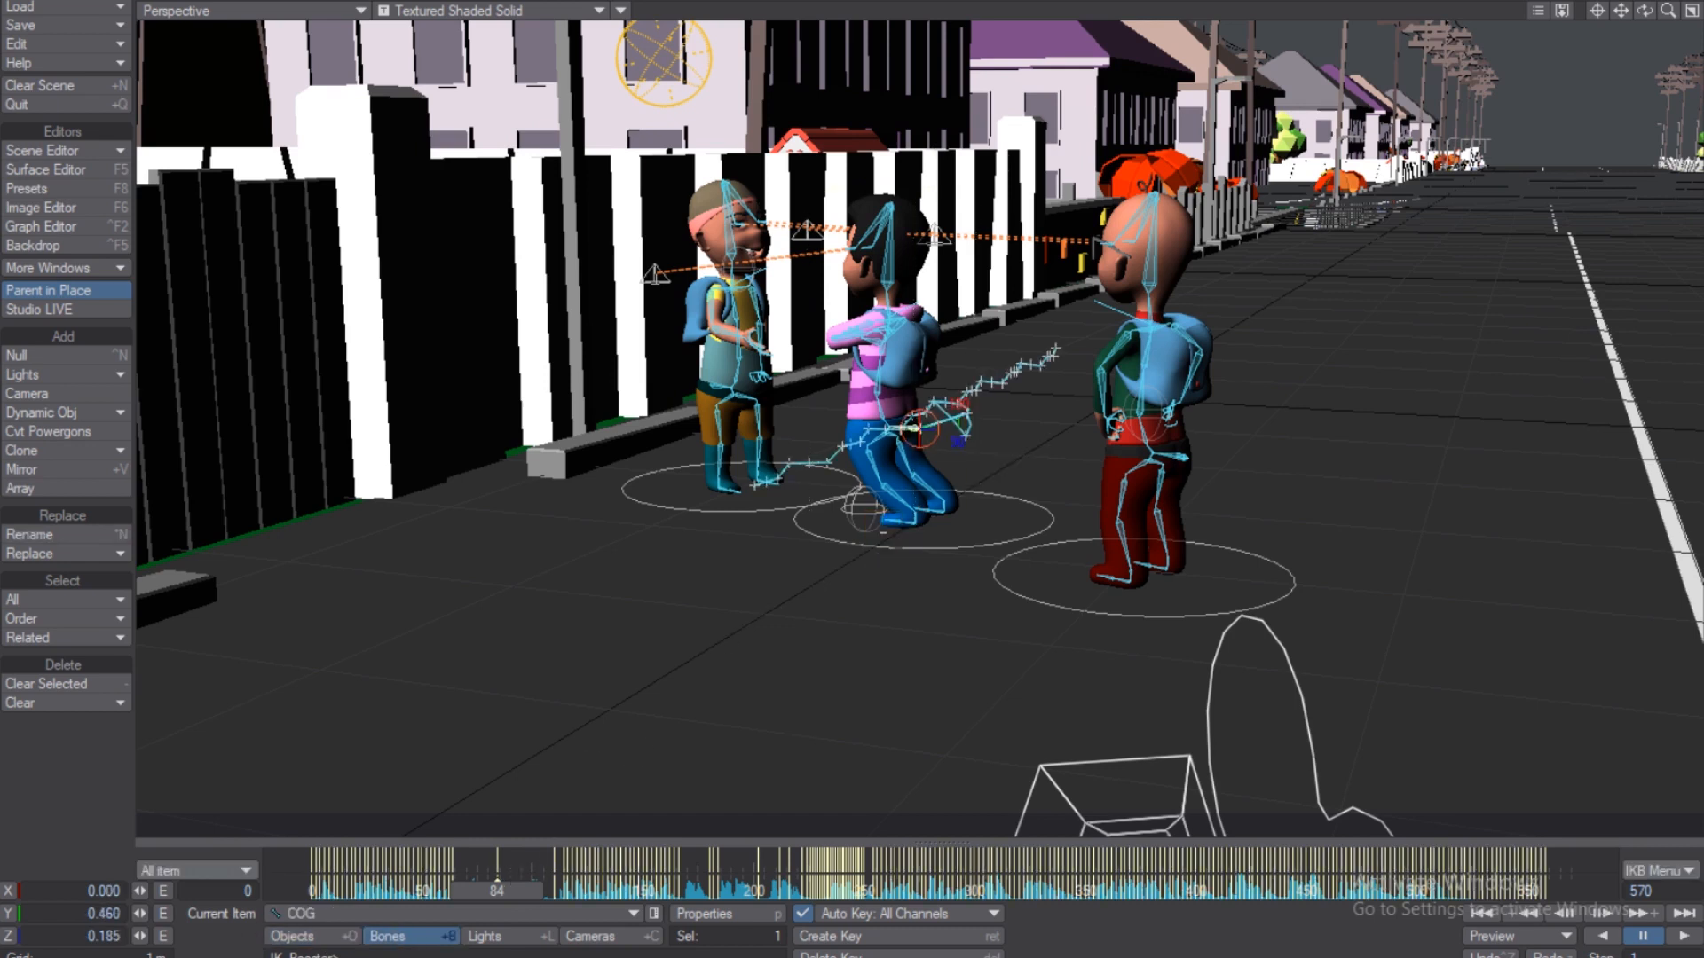
left_click(881, 282)
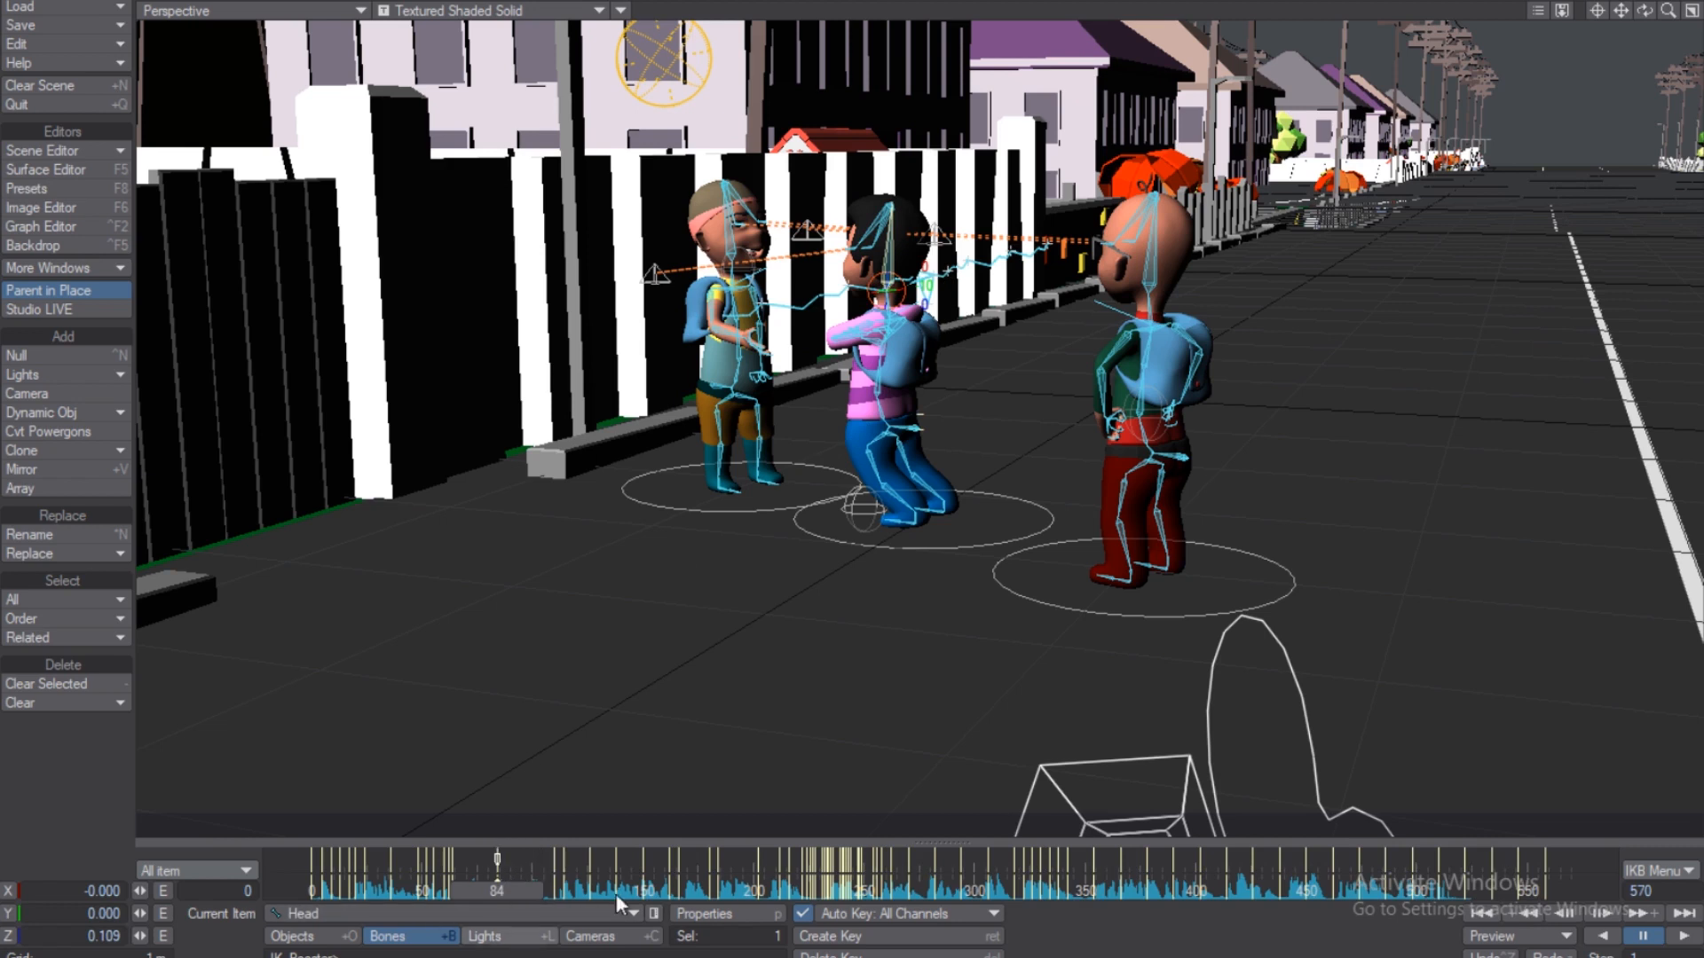
left_click(880, 387)
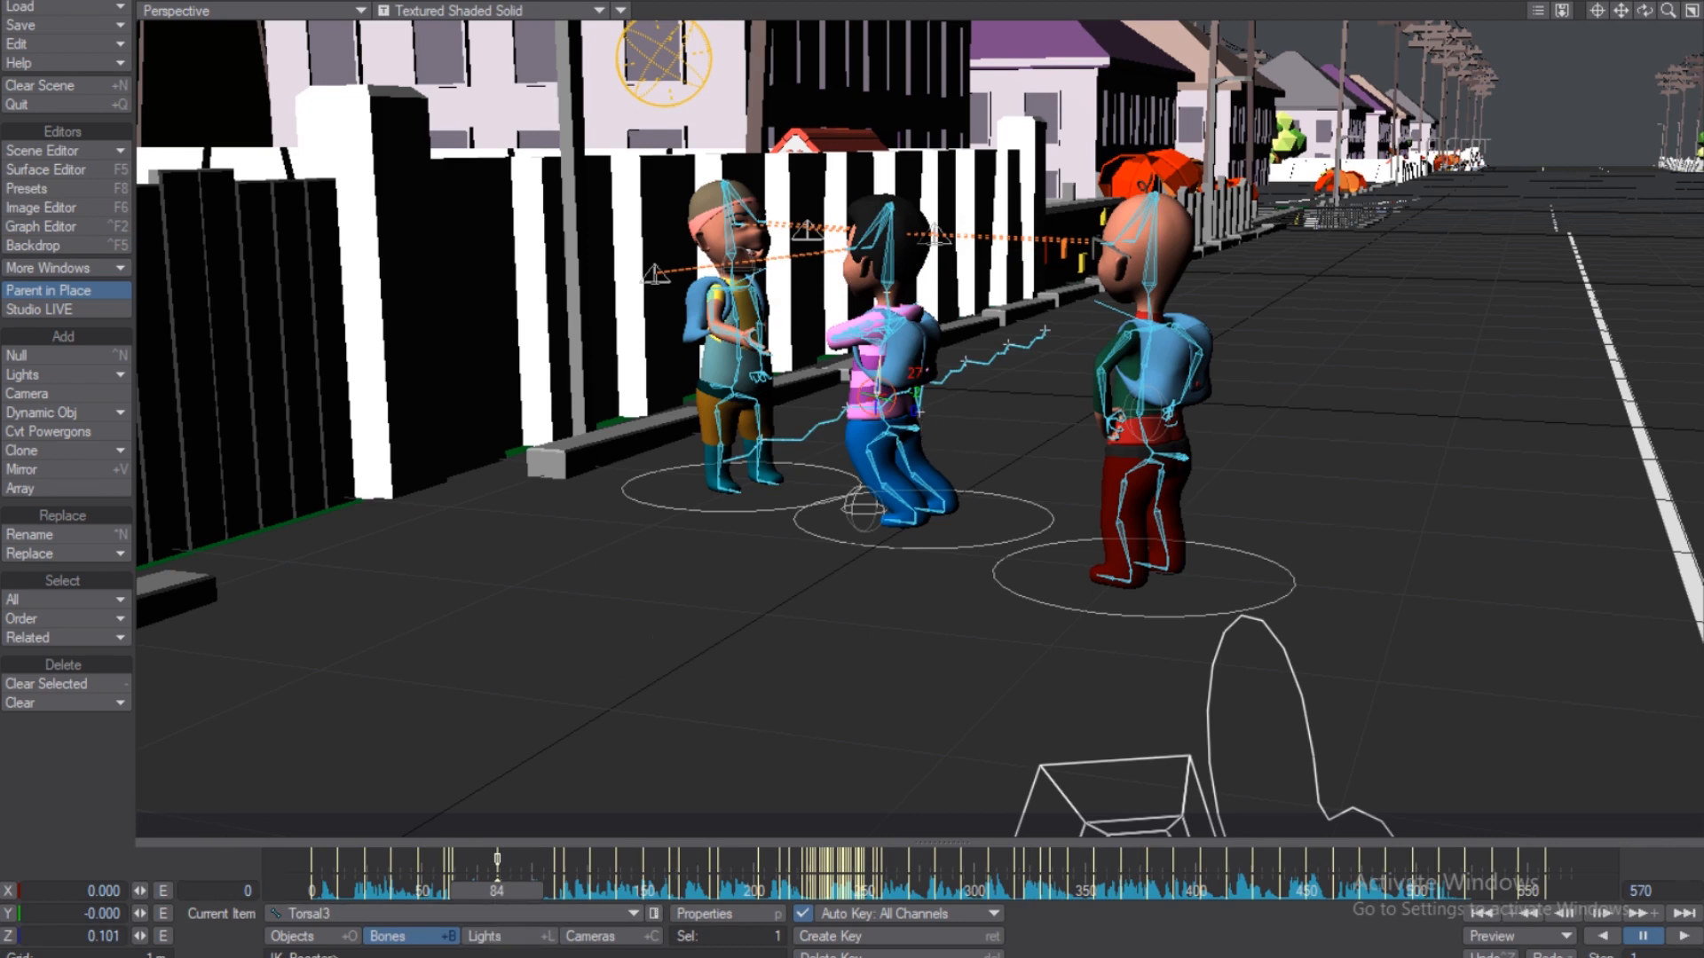
left_click(909, 430)
left_click_drag(909, 429, 900, 421)
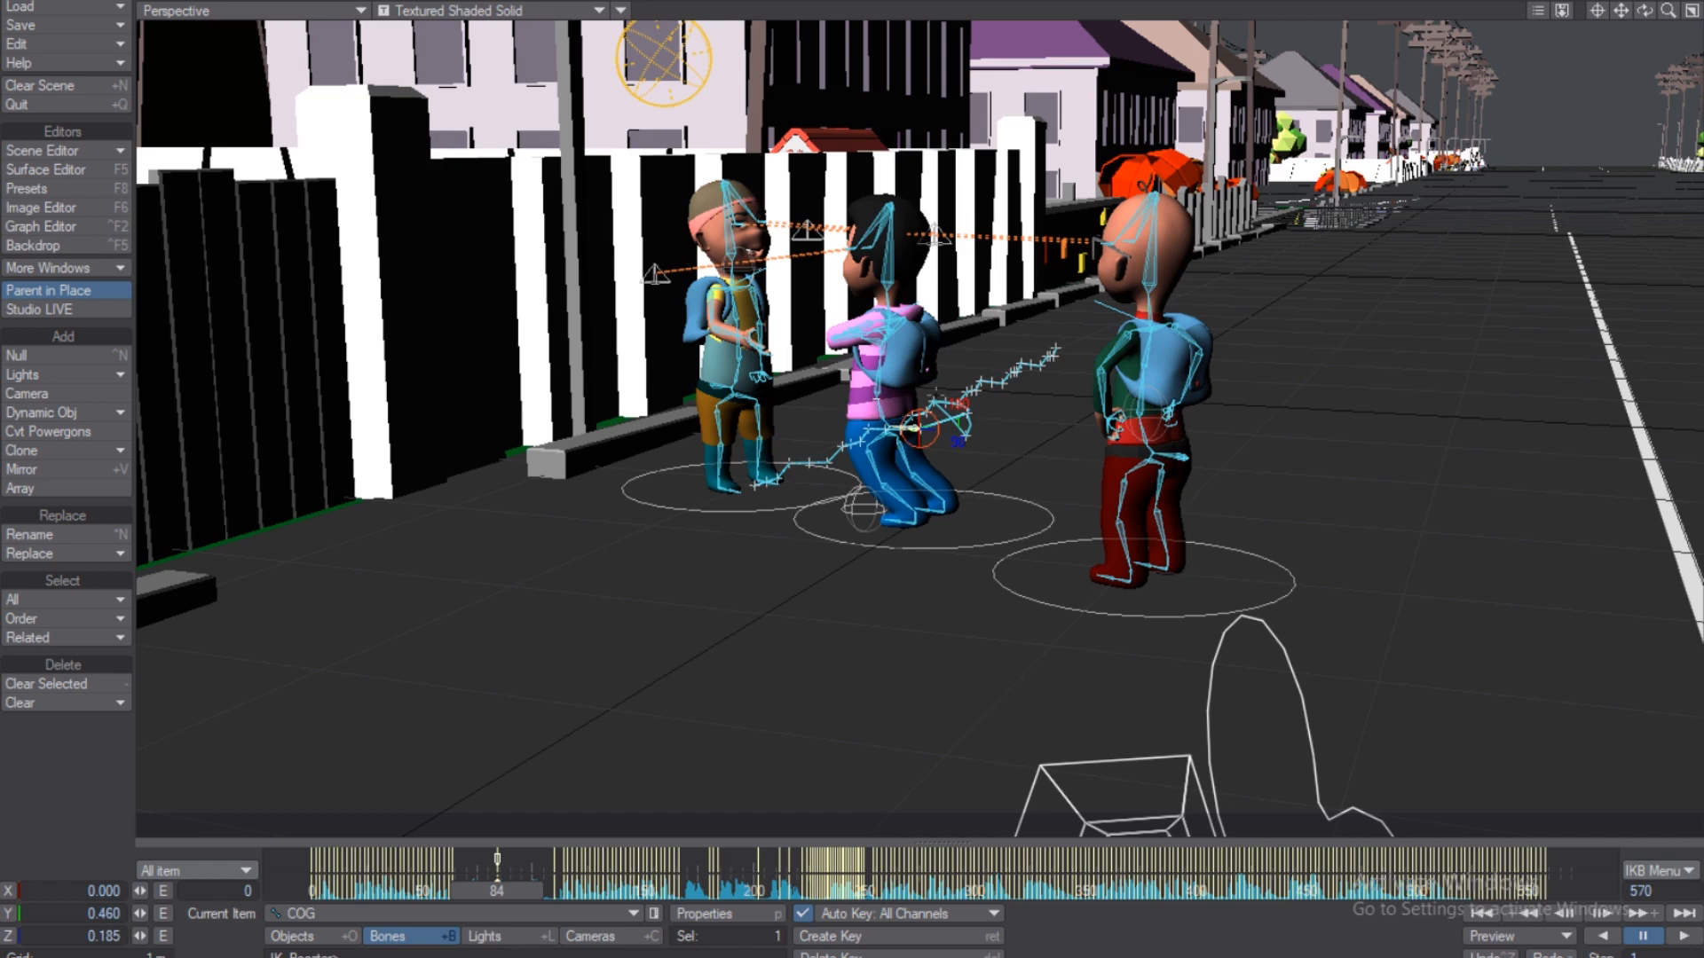
left_click(880, 385)
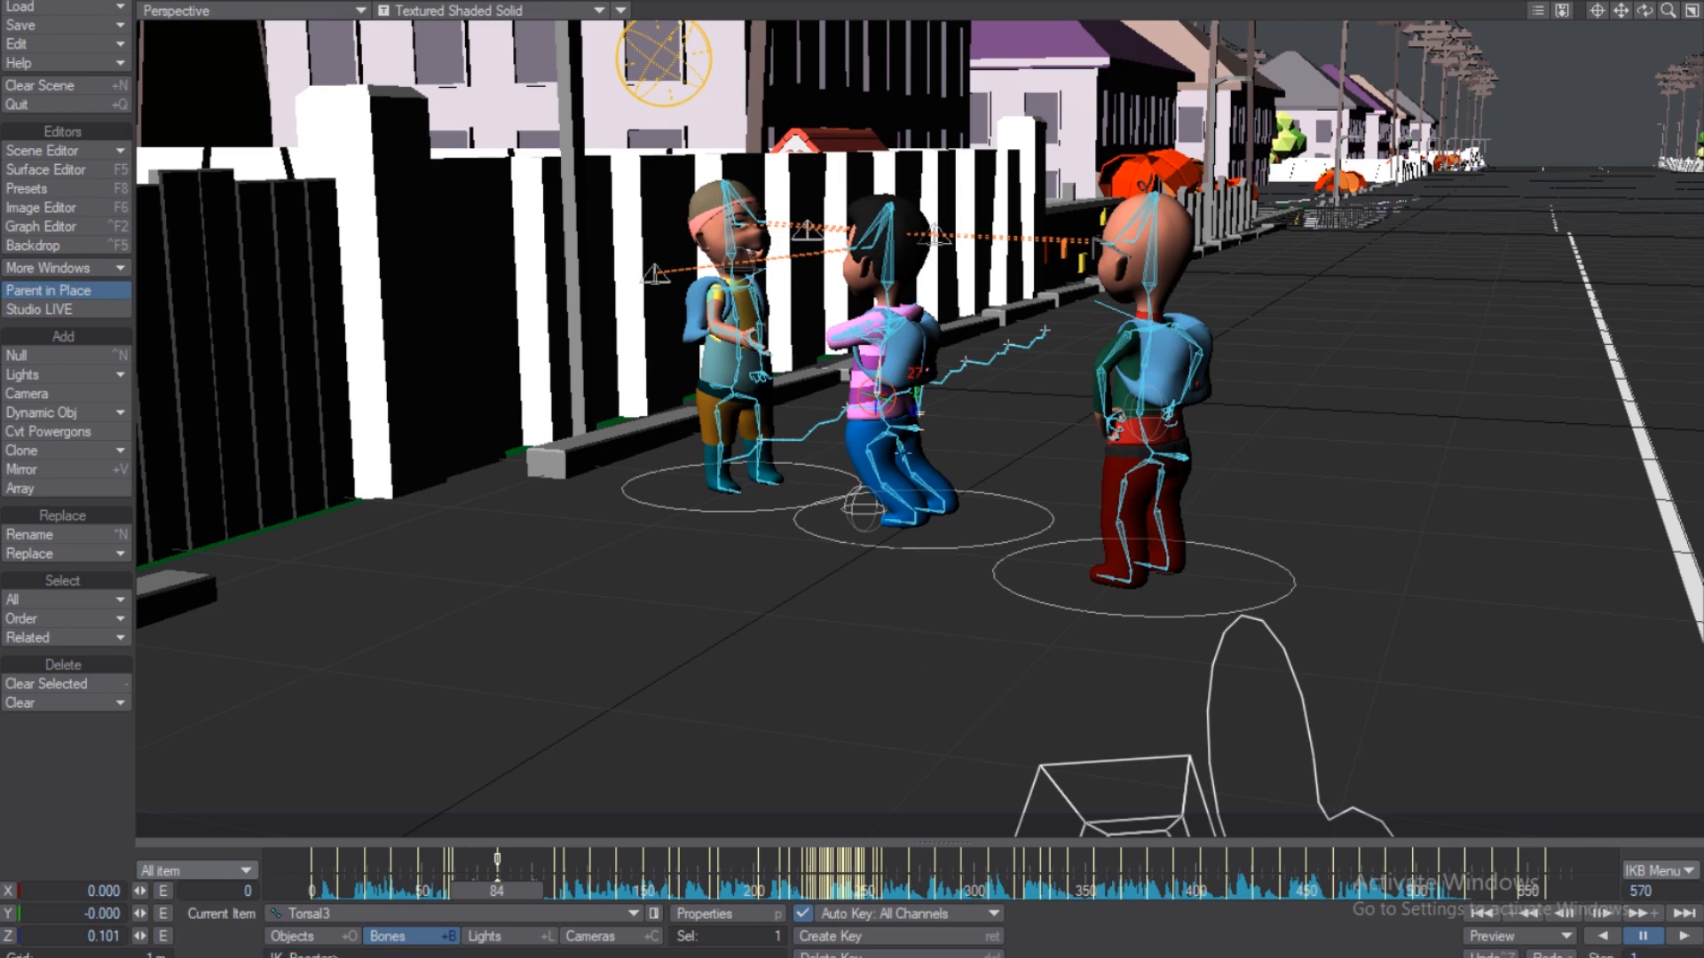
left_click(1191, 461)
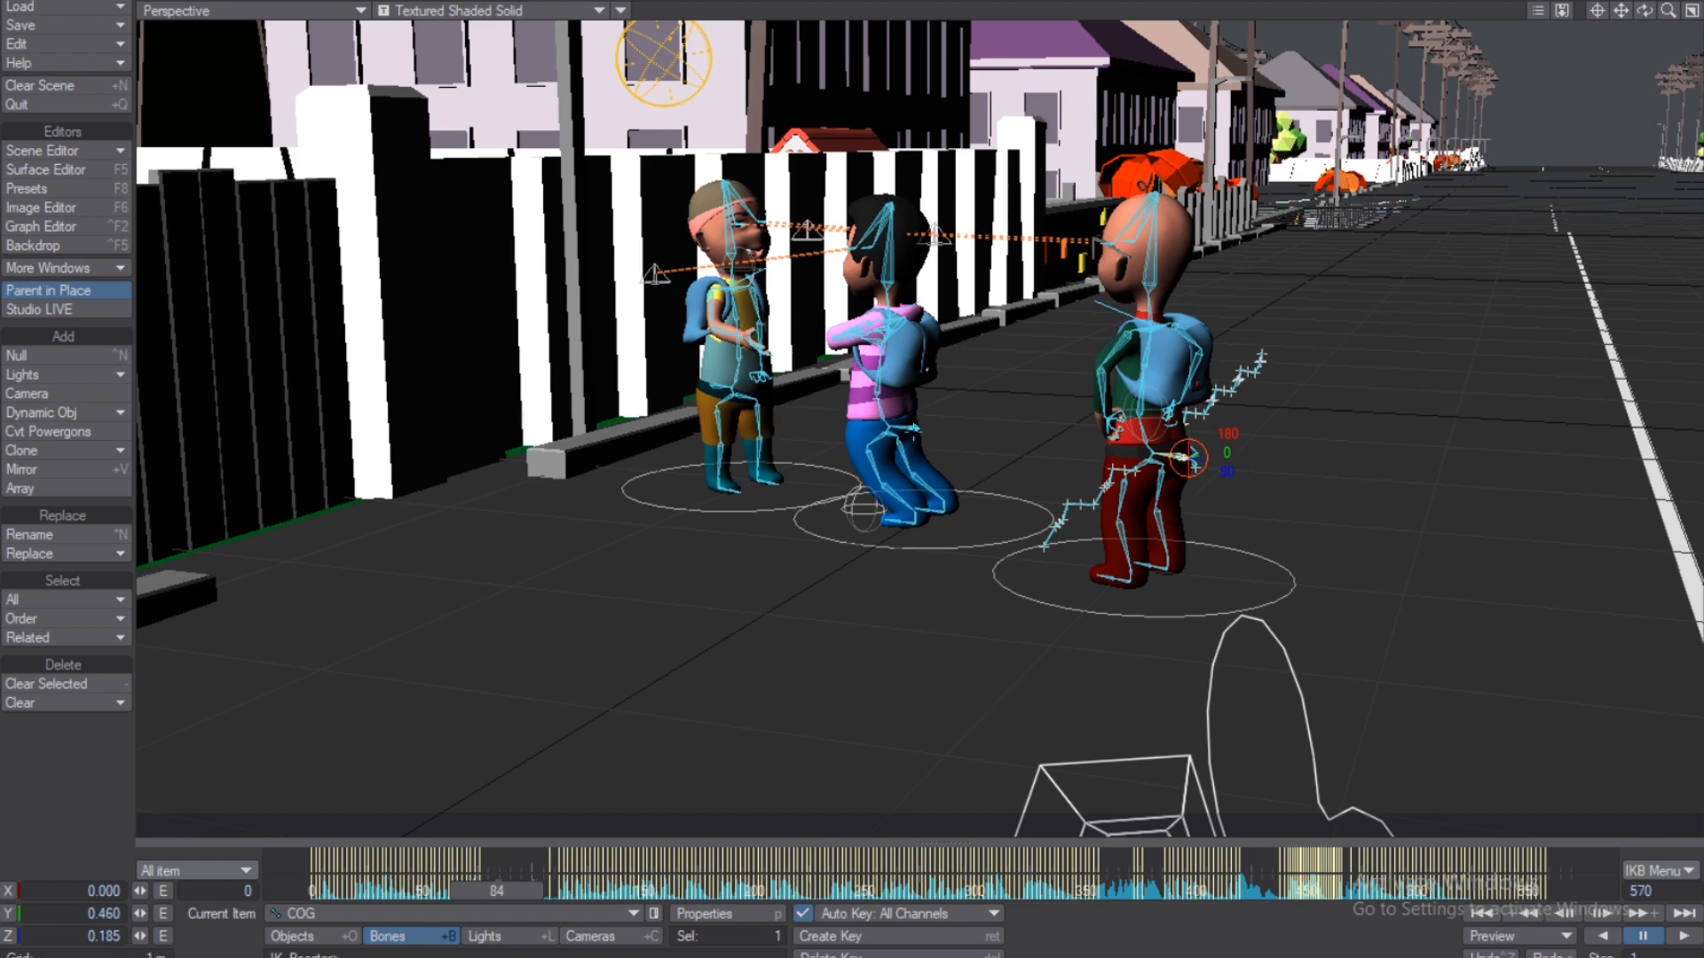
left_click(914, 432)
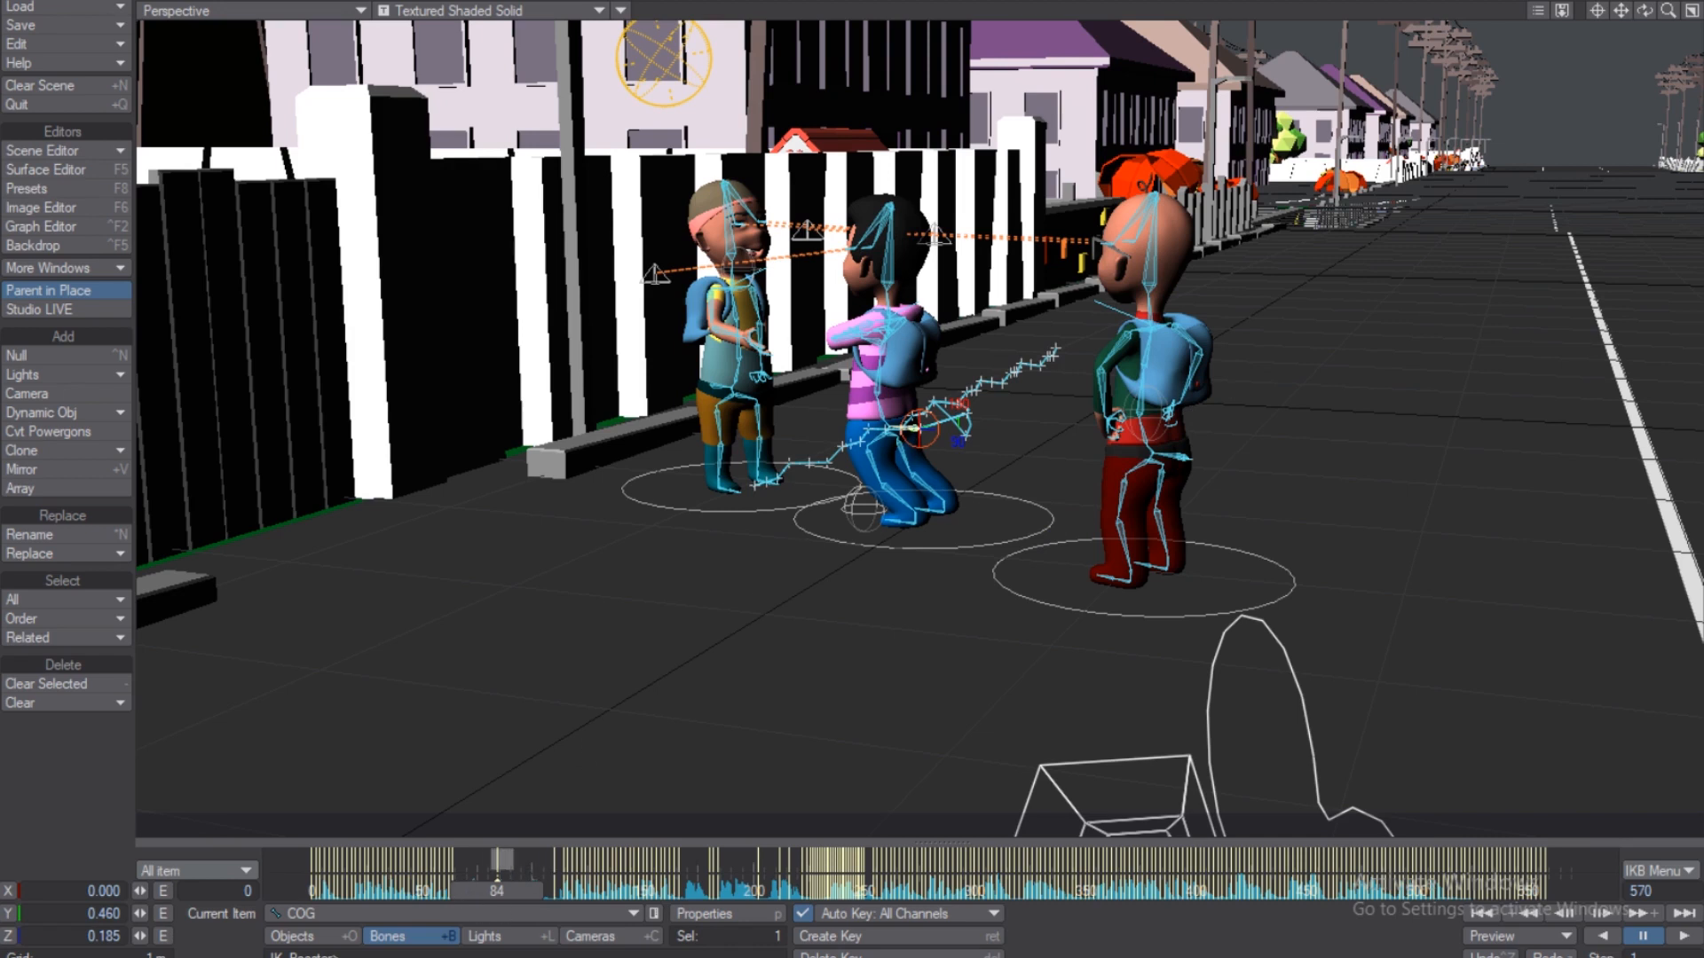
Delete the crouch key at frame 84, step to frame 83, and set keying scope to Parent.
right_click(497, 860)
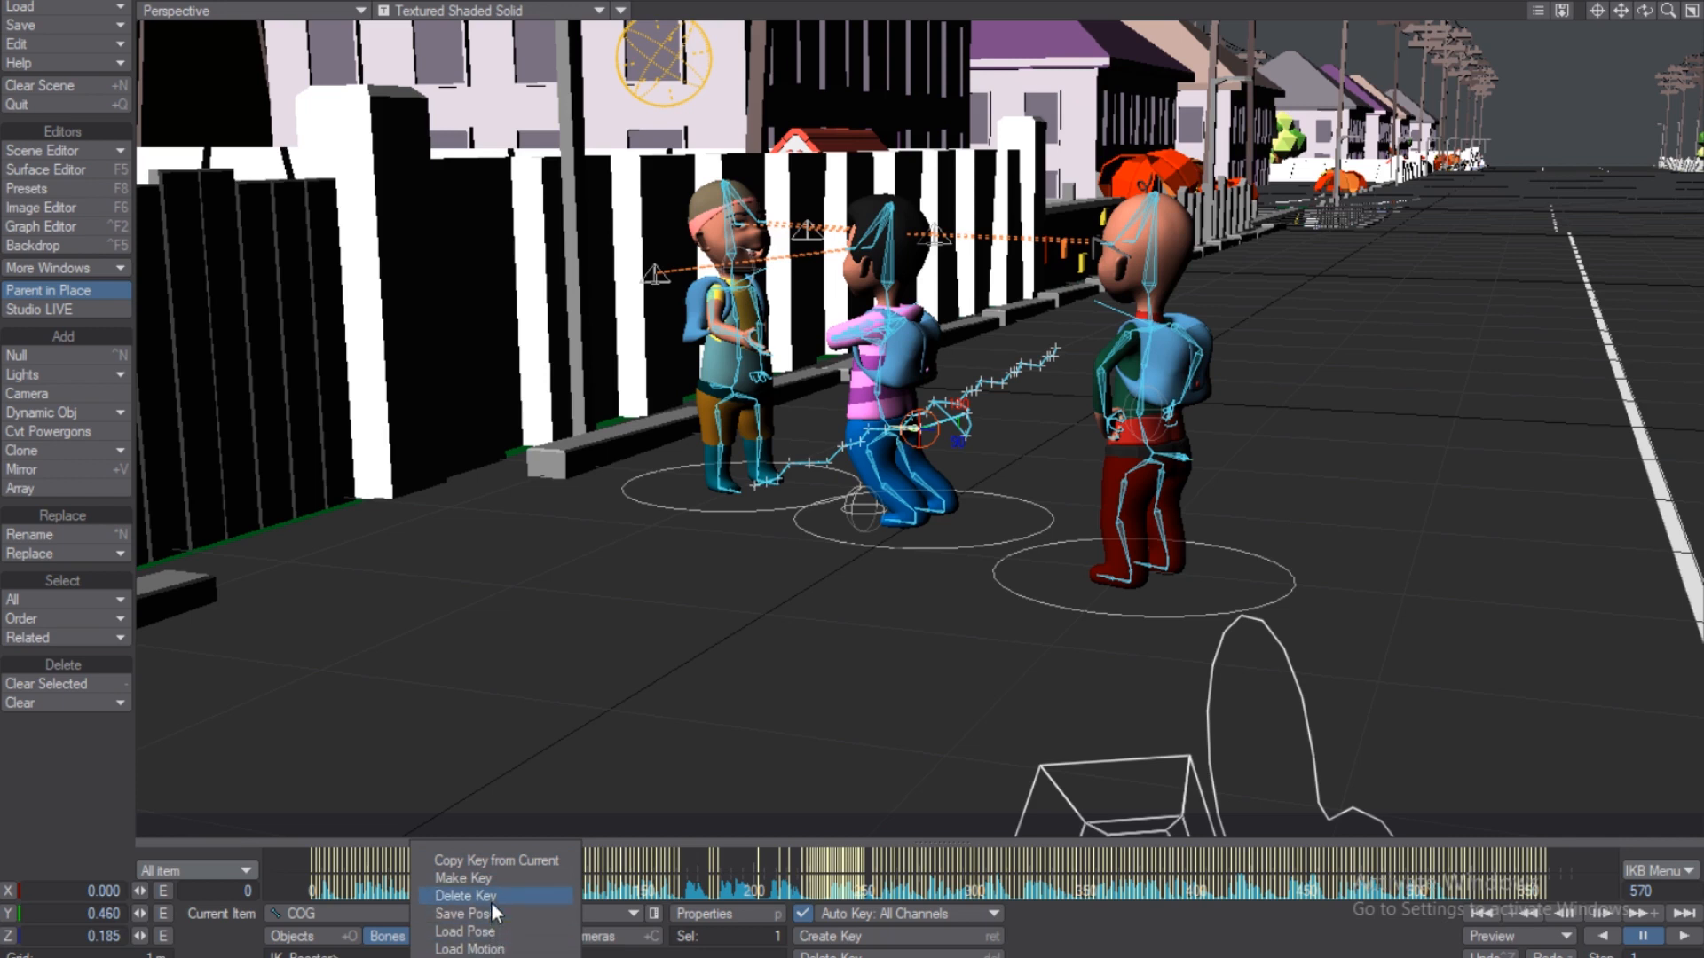
left_click(493, 898)
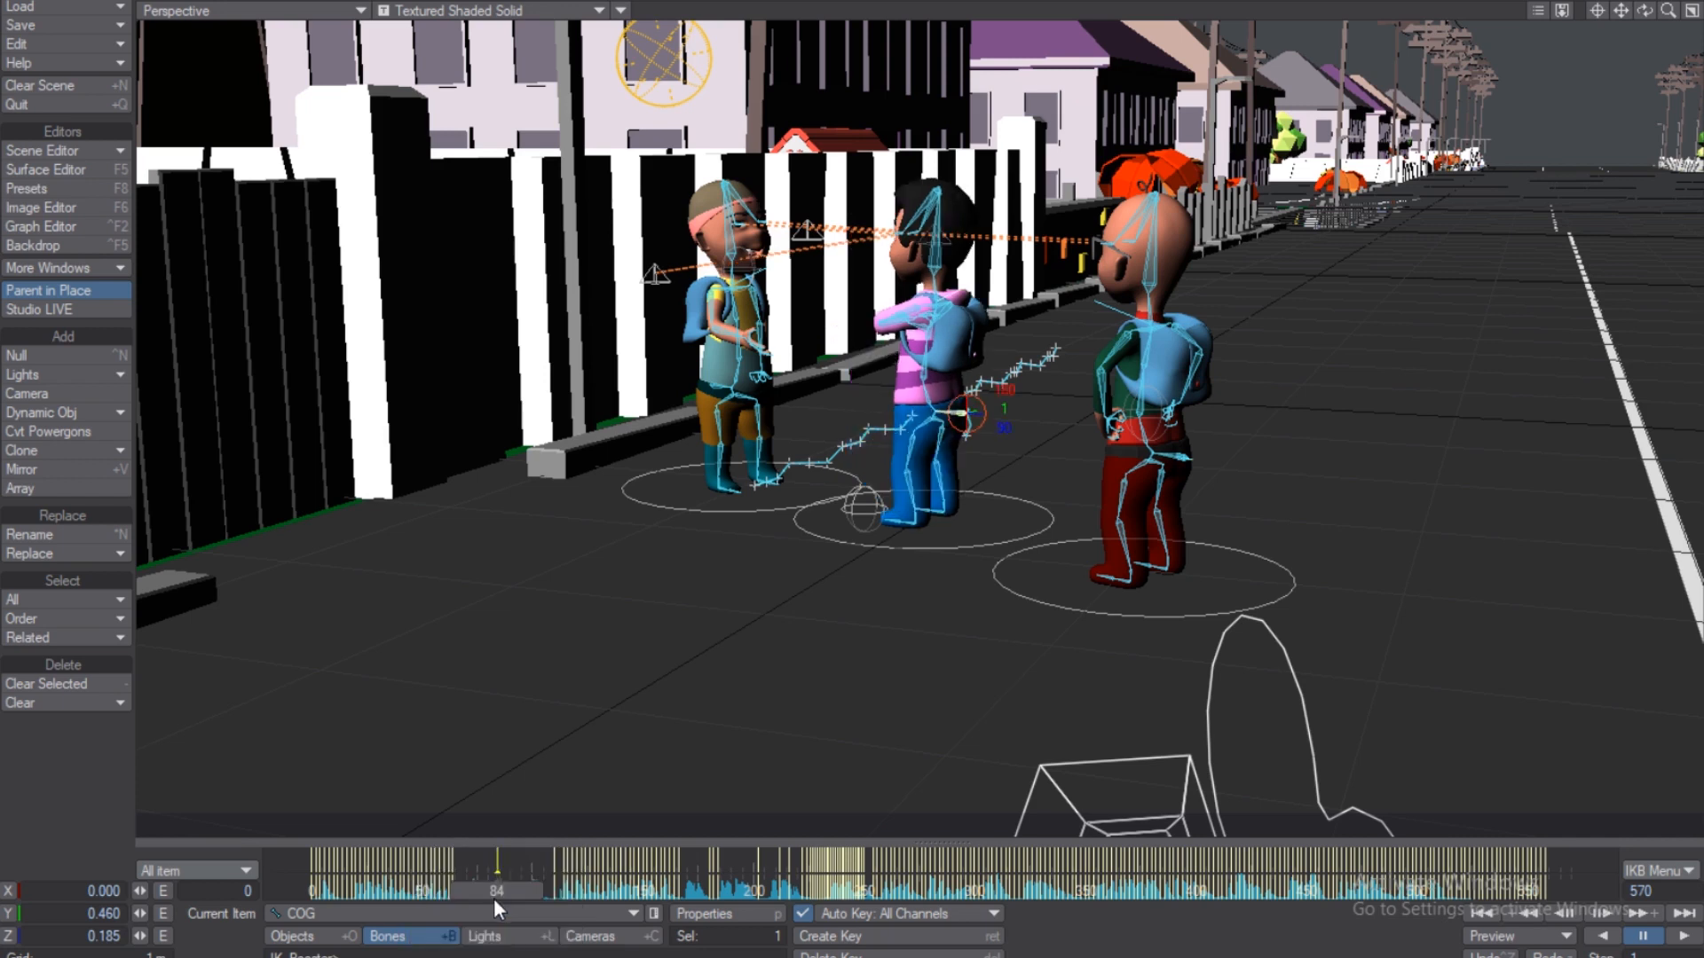
left_click_drag(497, 890, 489, 890)
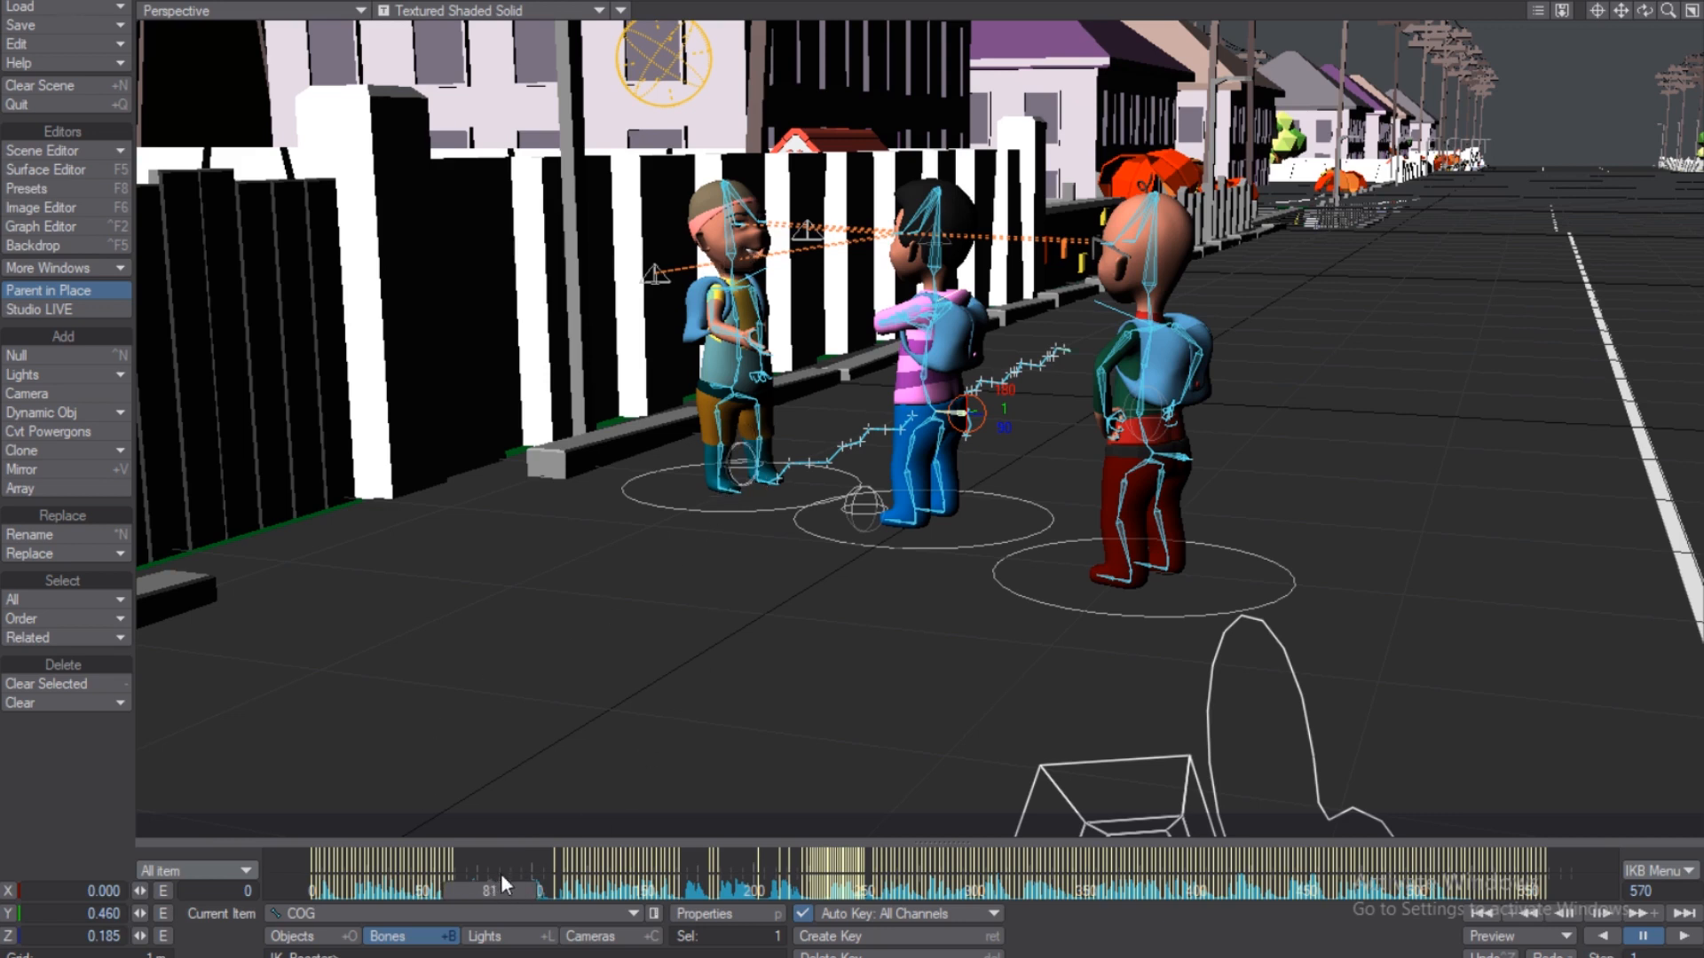
key("Right")
key("Right")
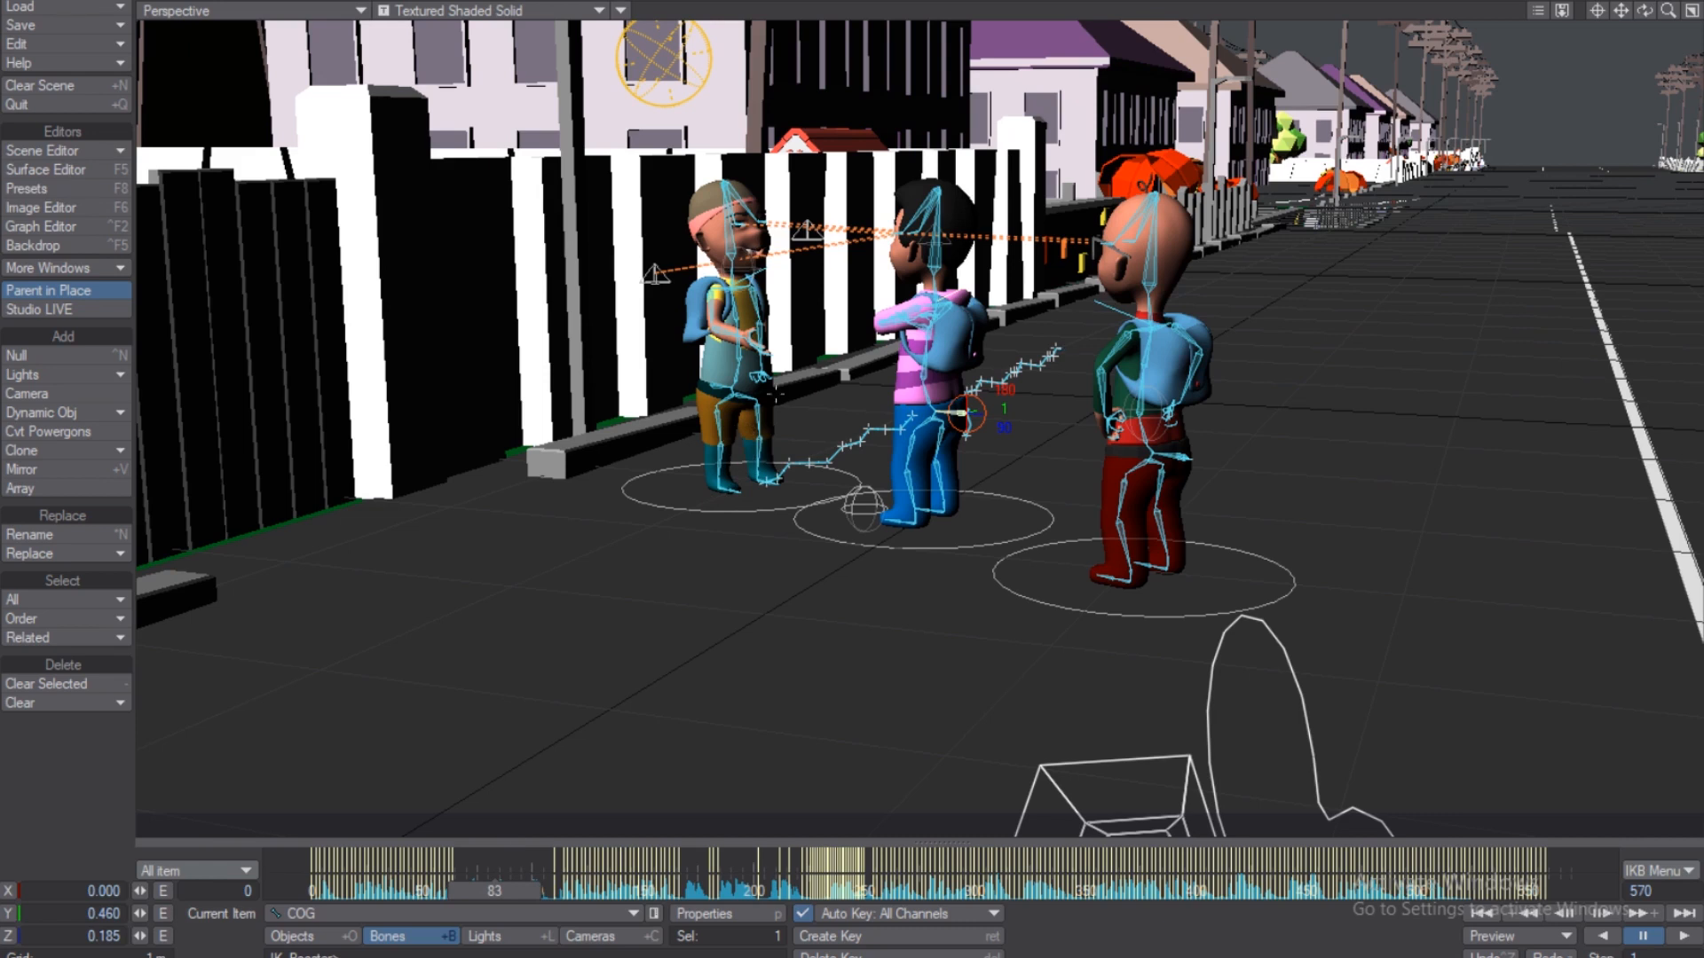
left_click(246, 871)
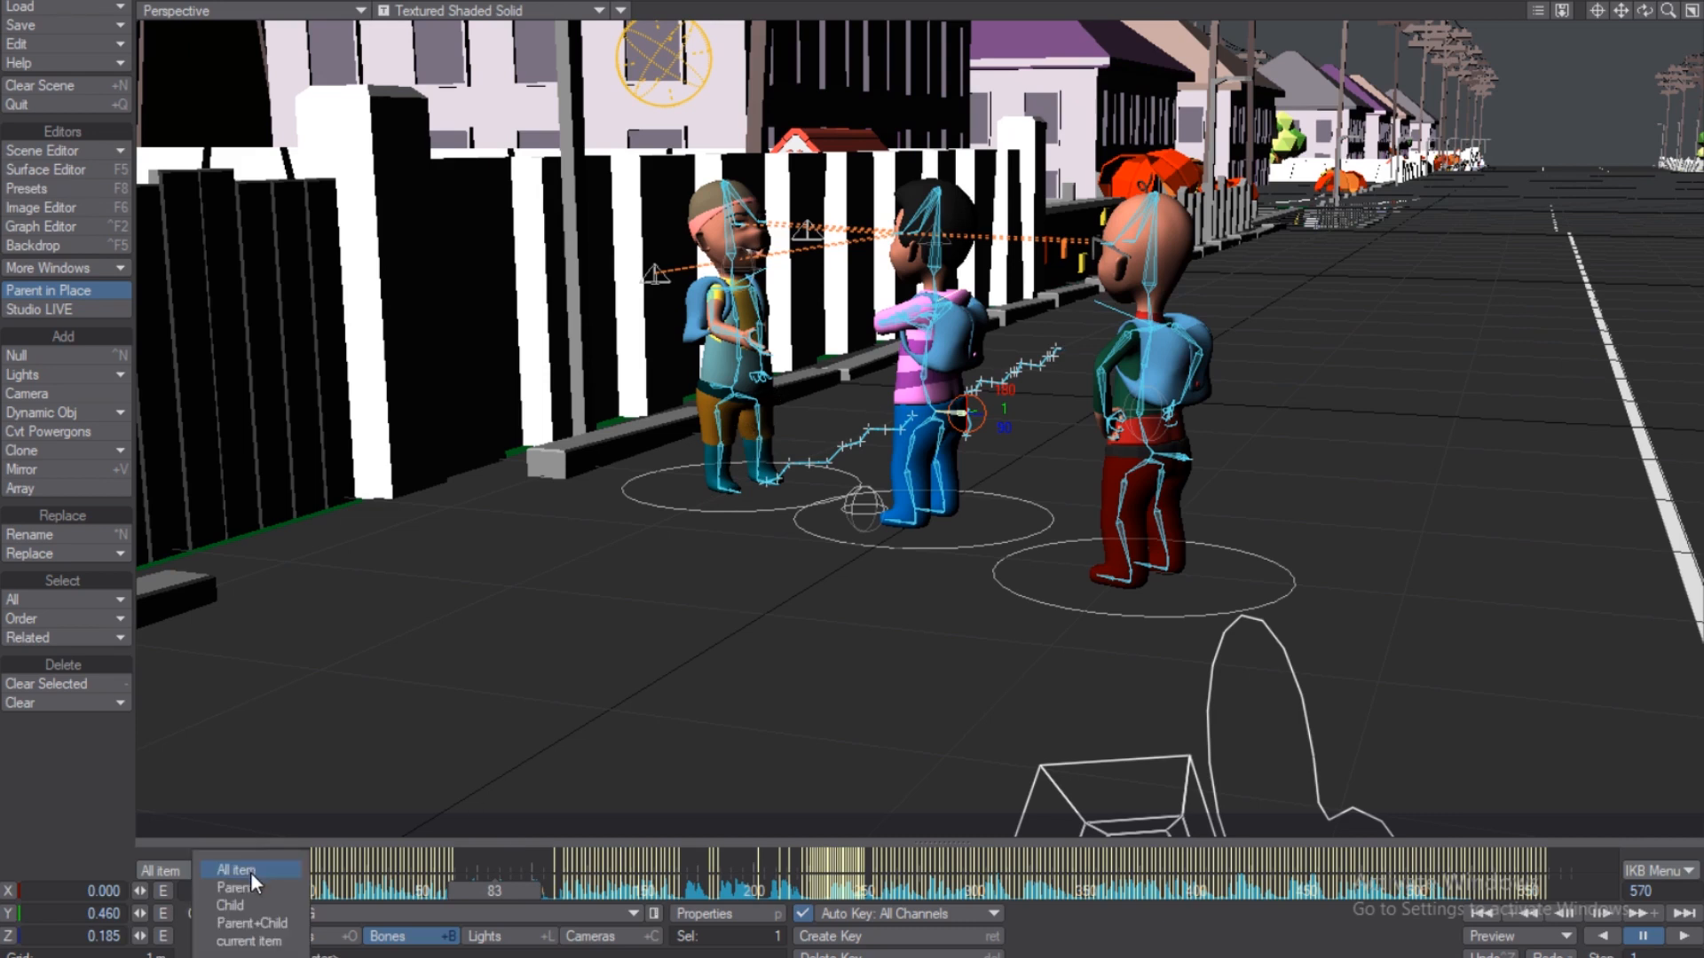
left_click(245, 887)
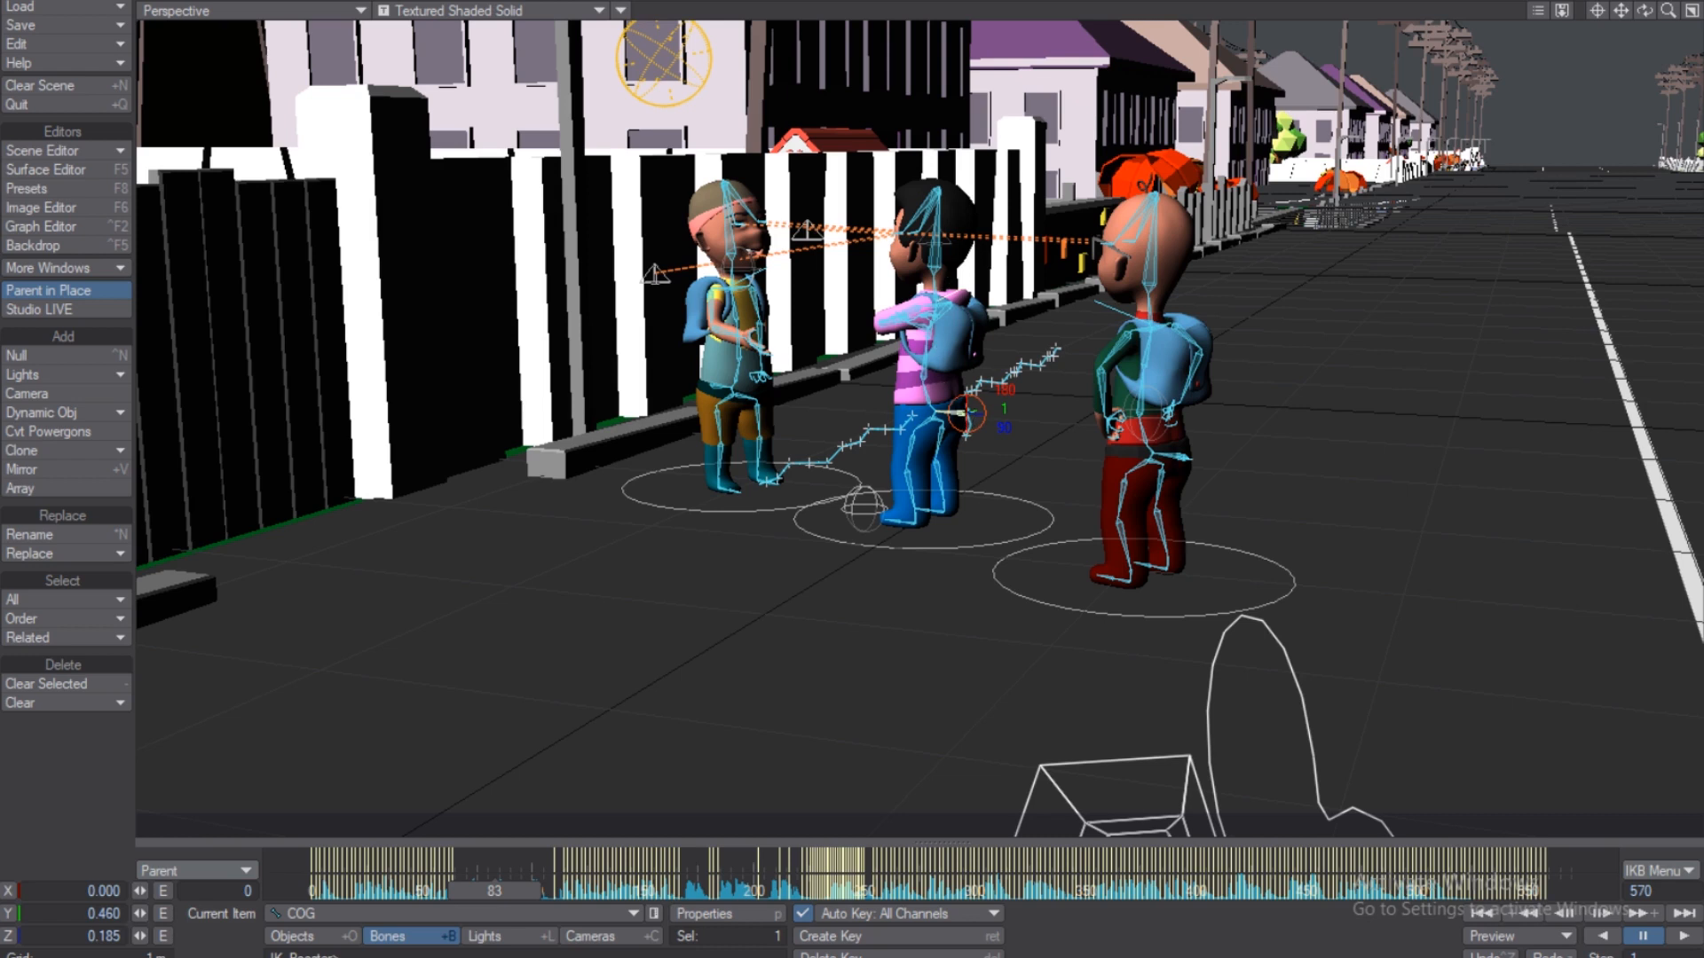
left_click_drag(952, 408, 956, 418)
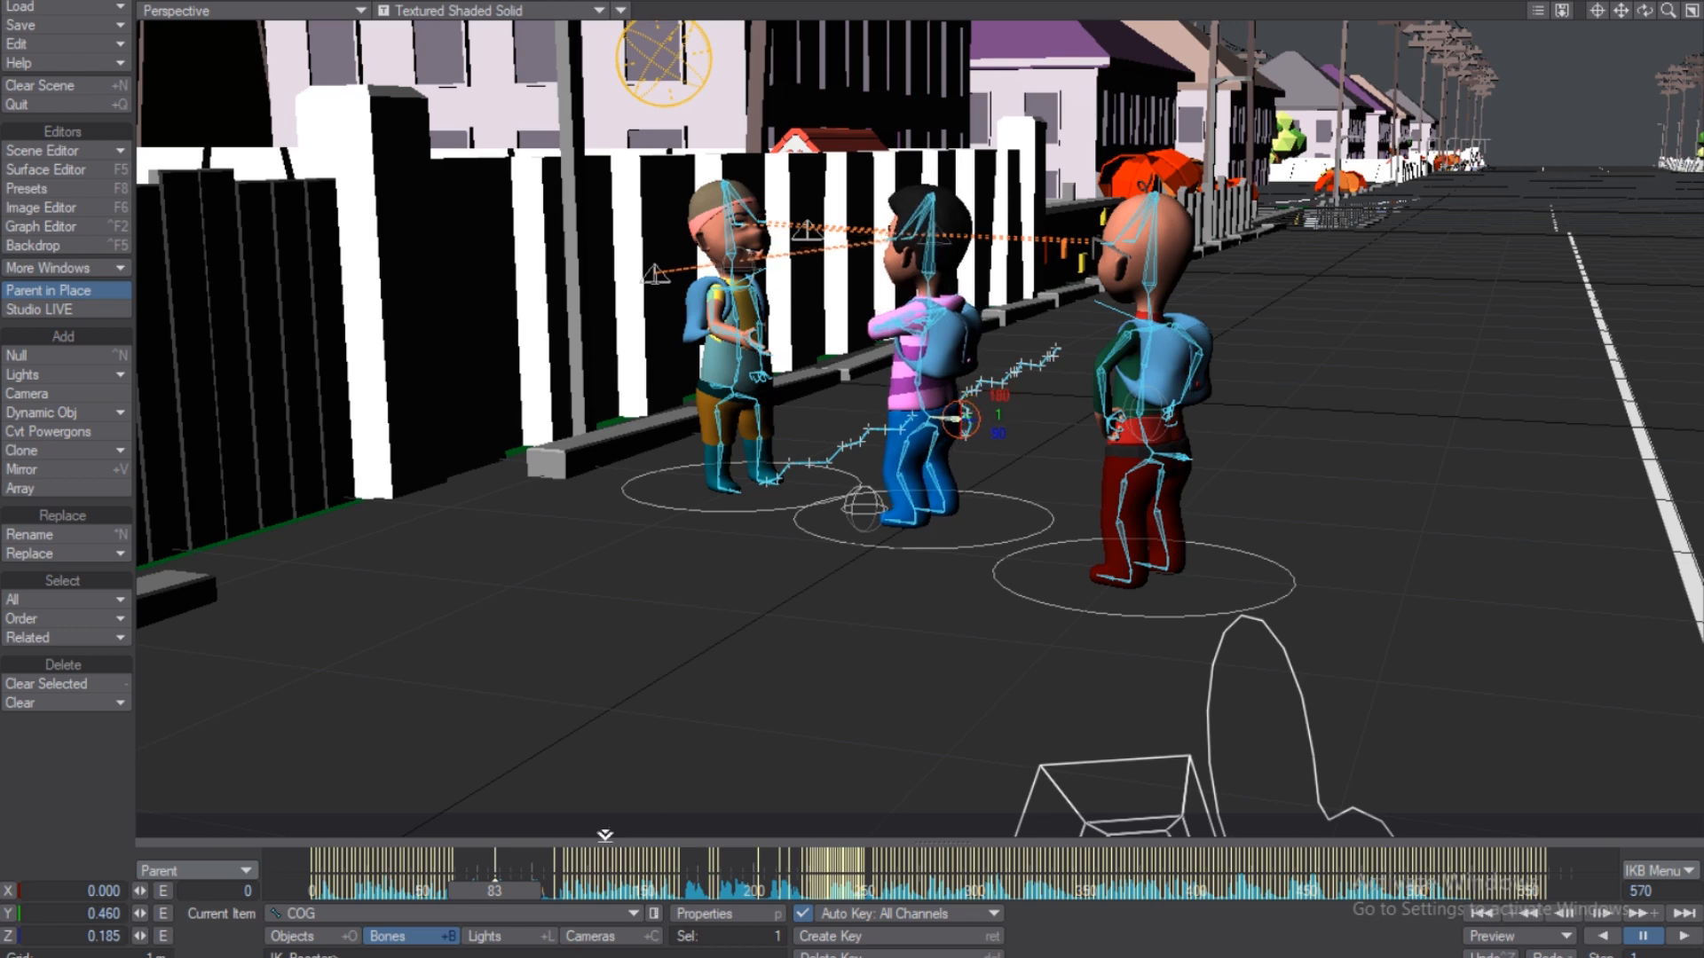
left_click_drag(501, 853, 465, 856)
left_click_drag(507, 858, 482, 858)
left_click(934, 387)
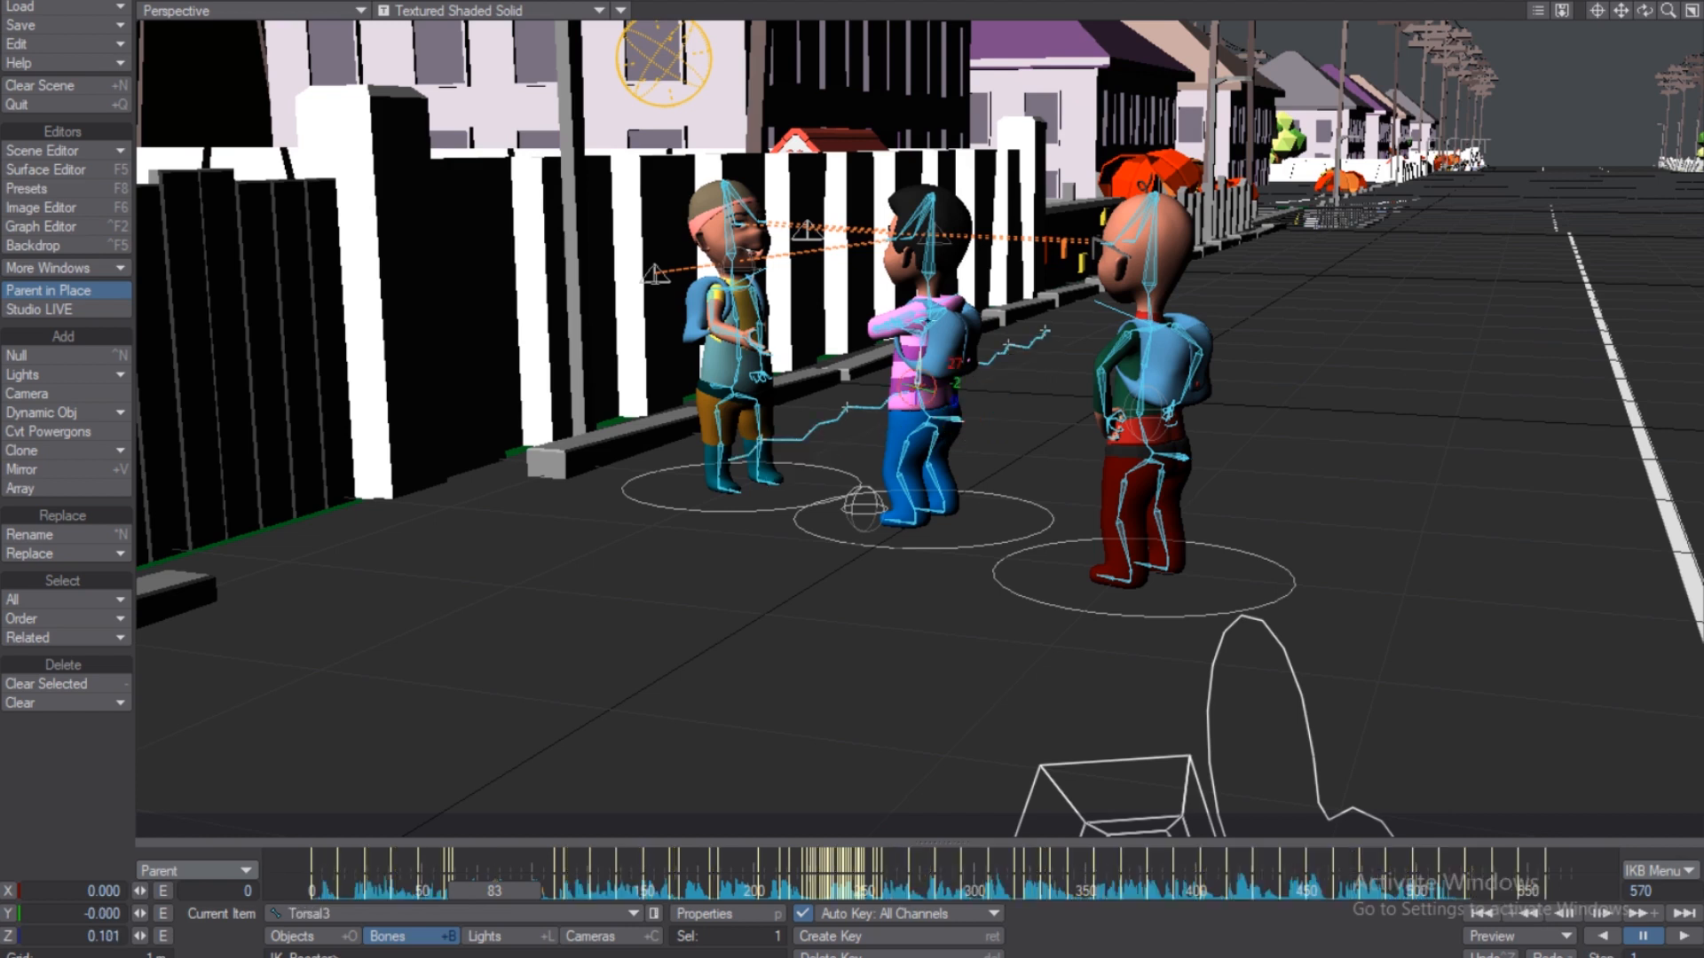
left_click(928, 274)
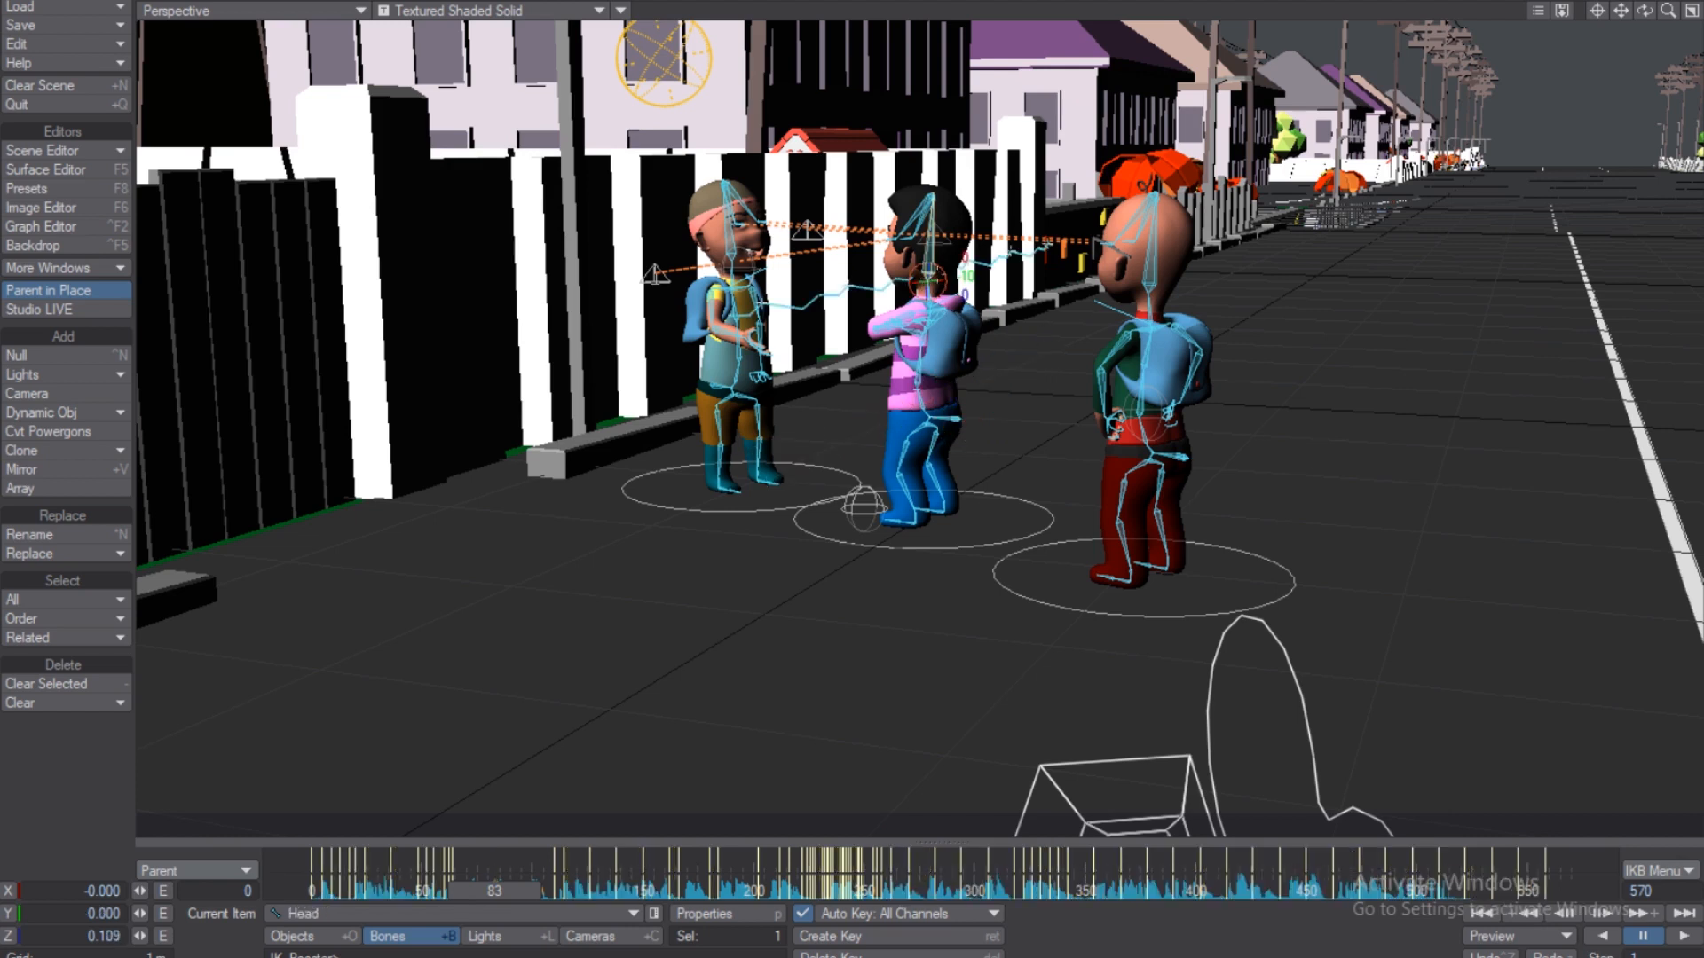
left_click(954, 421)
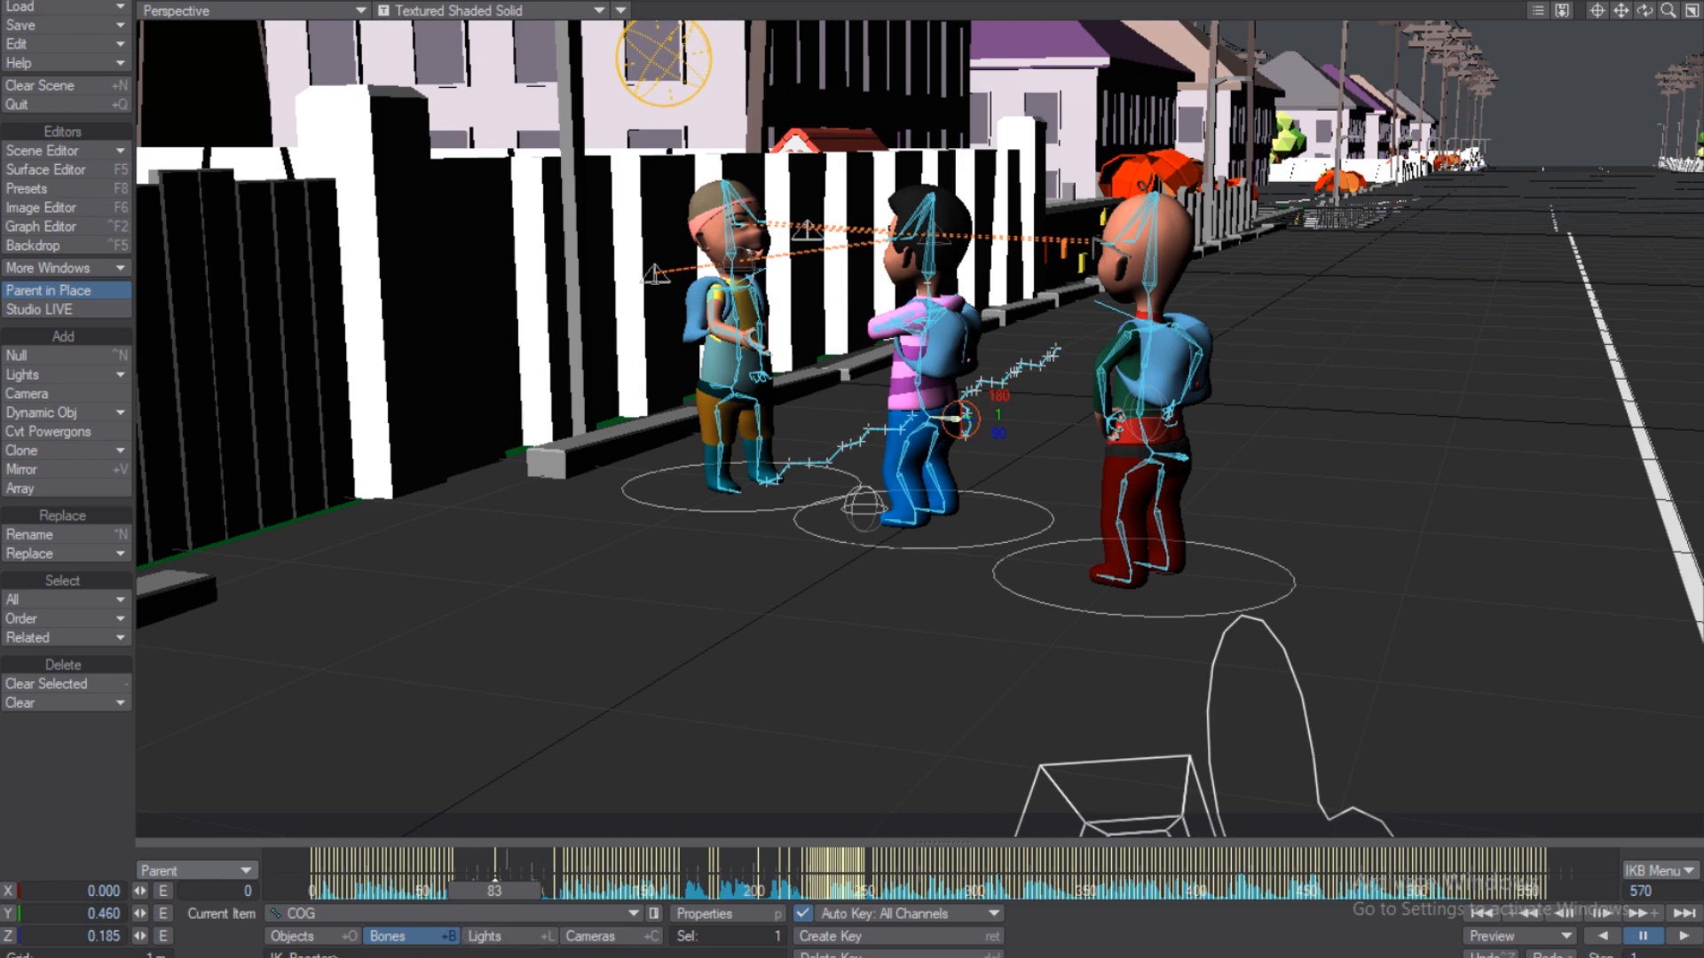
With key mode on Parent, delete the COG key at frame 83 and select the Head bone.
right_click(507, 856)
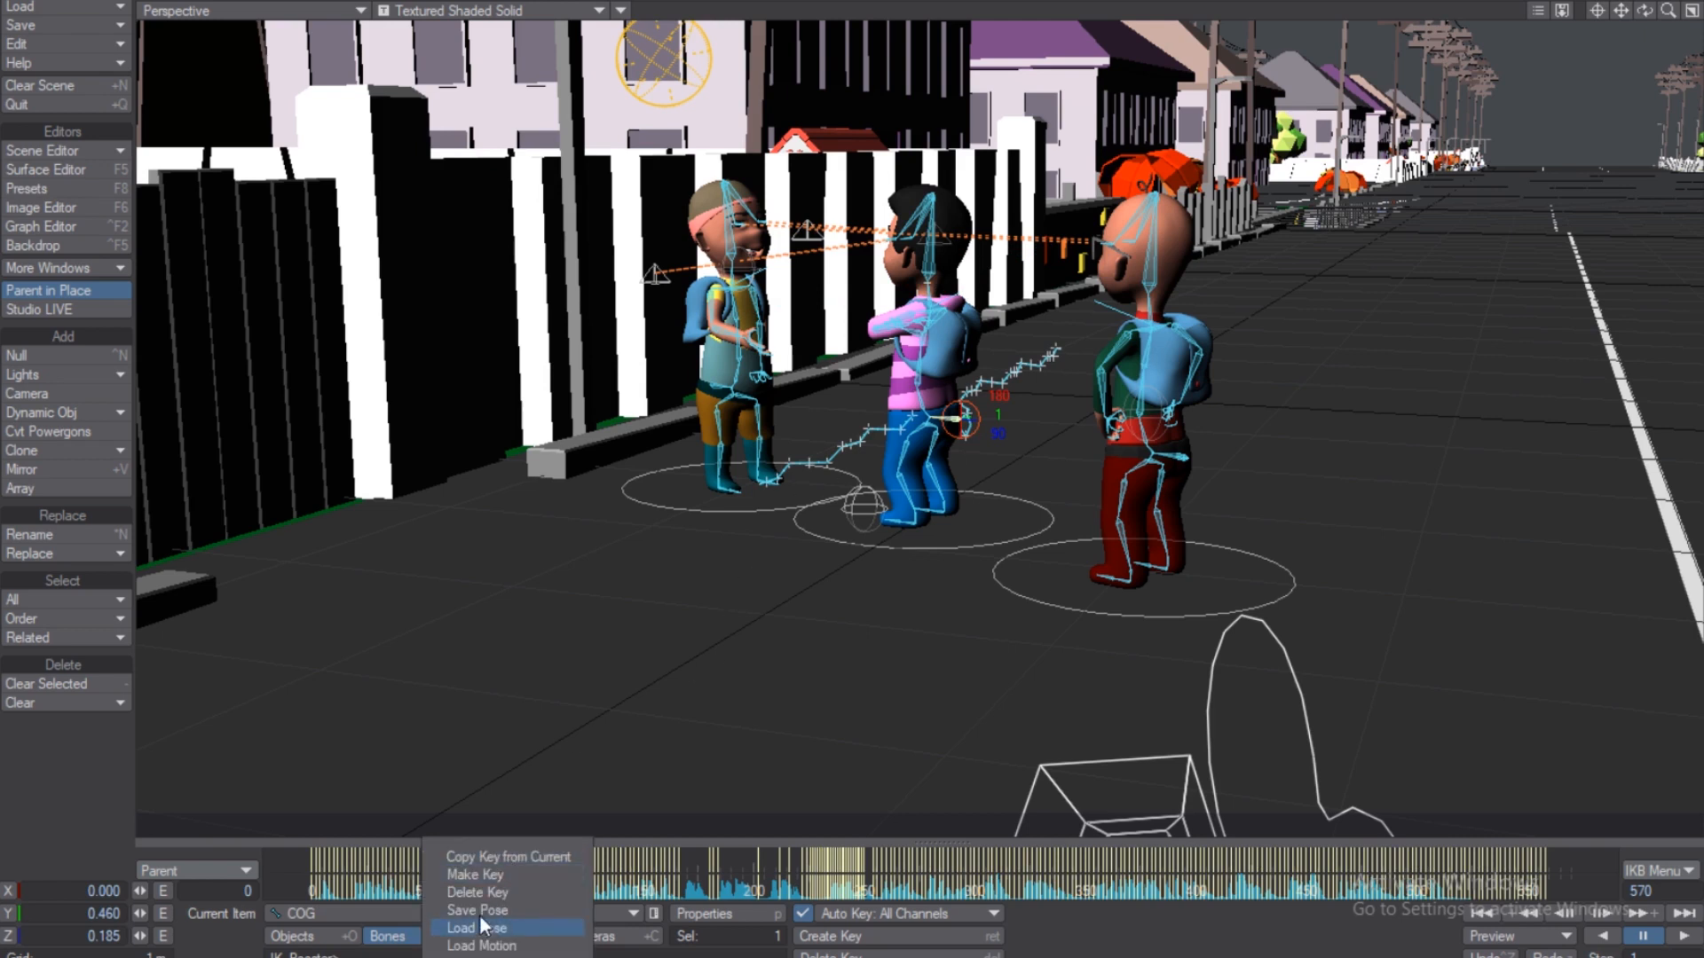
left_click(225, 870)
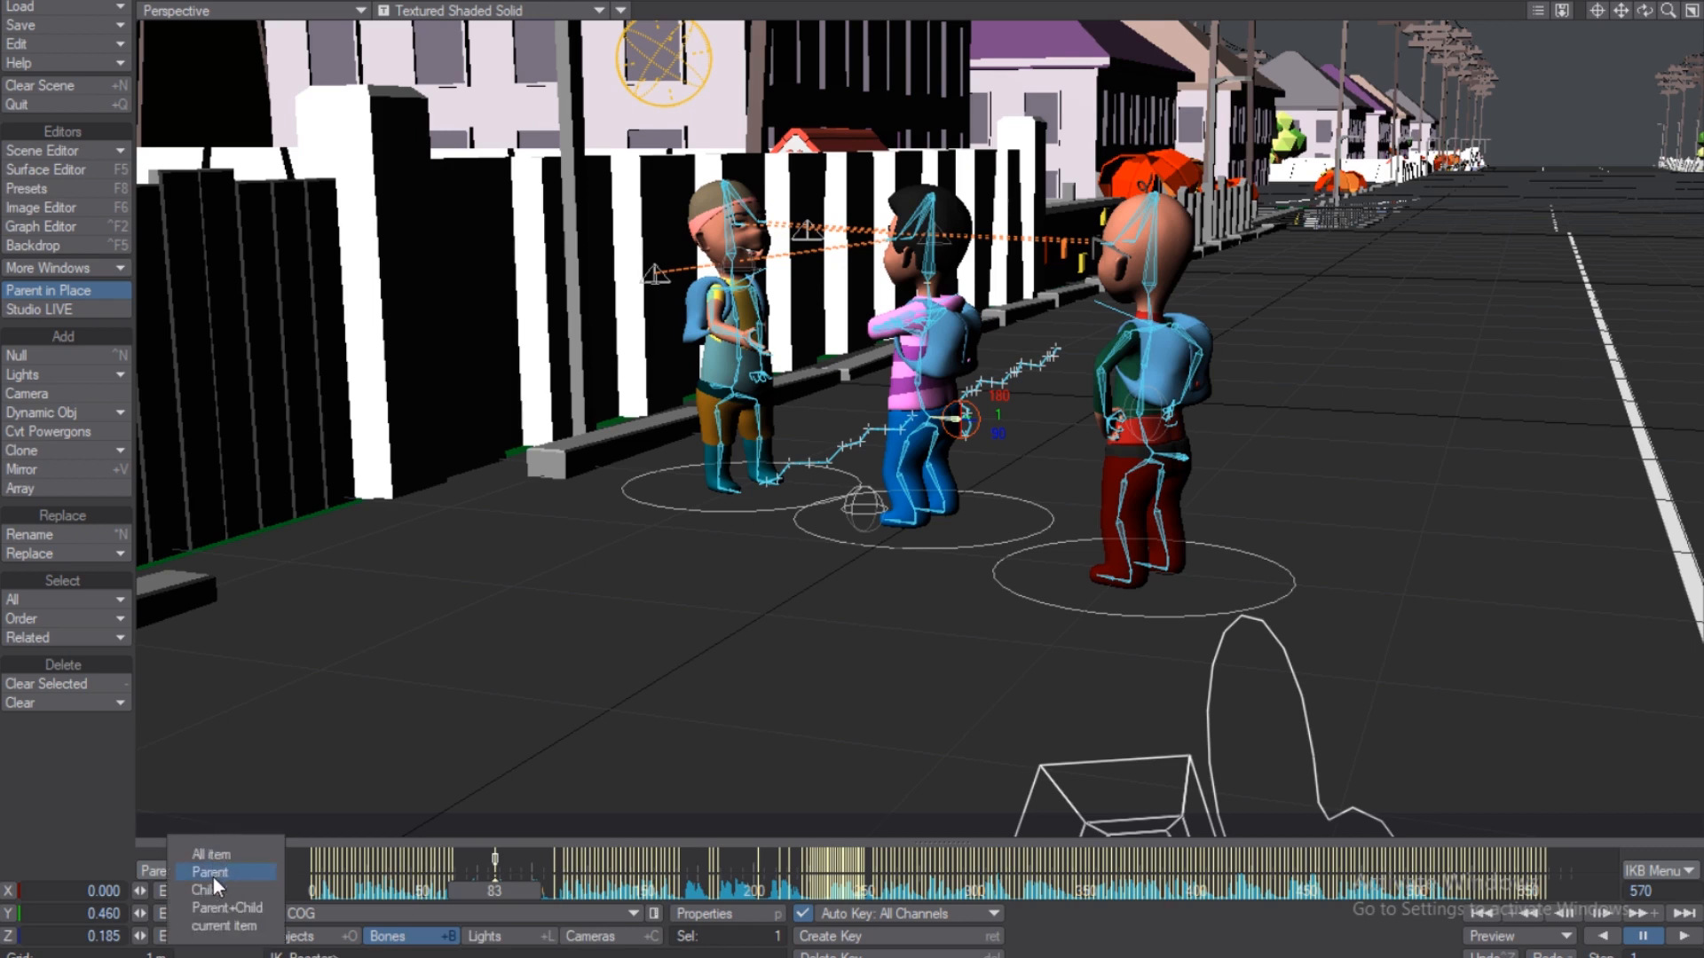
left_click(213, 874)
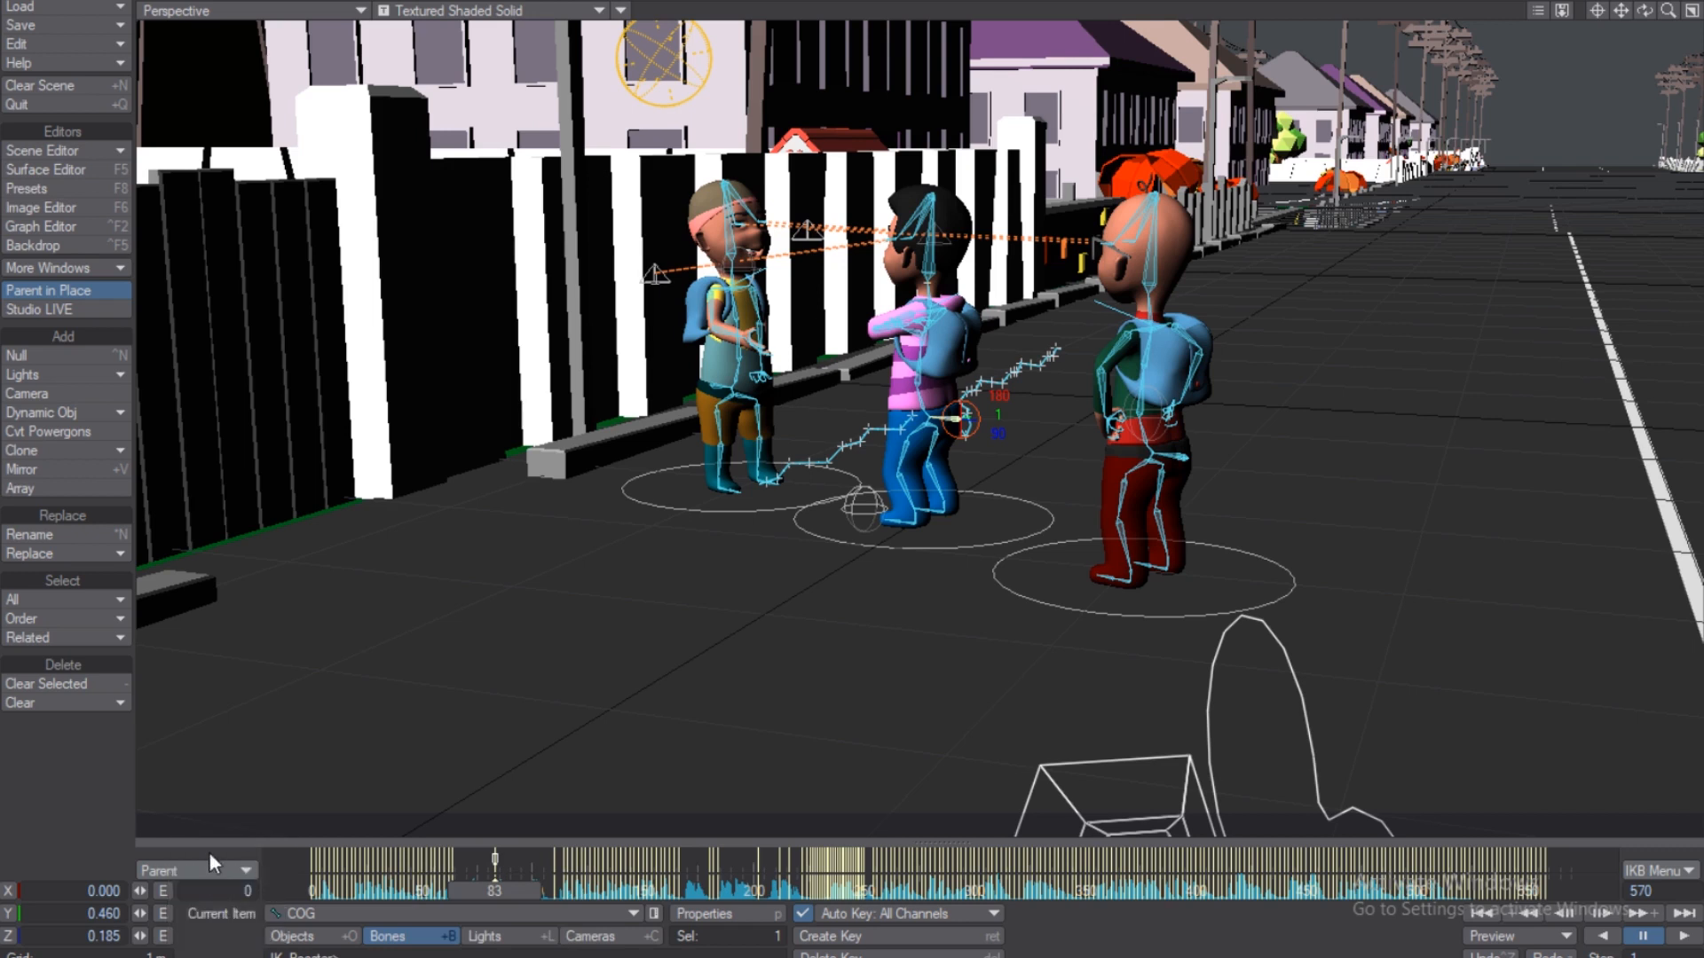
right_click(509, 861)
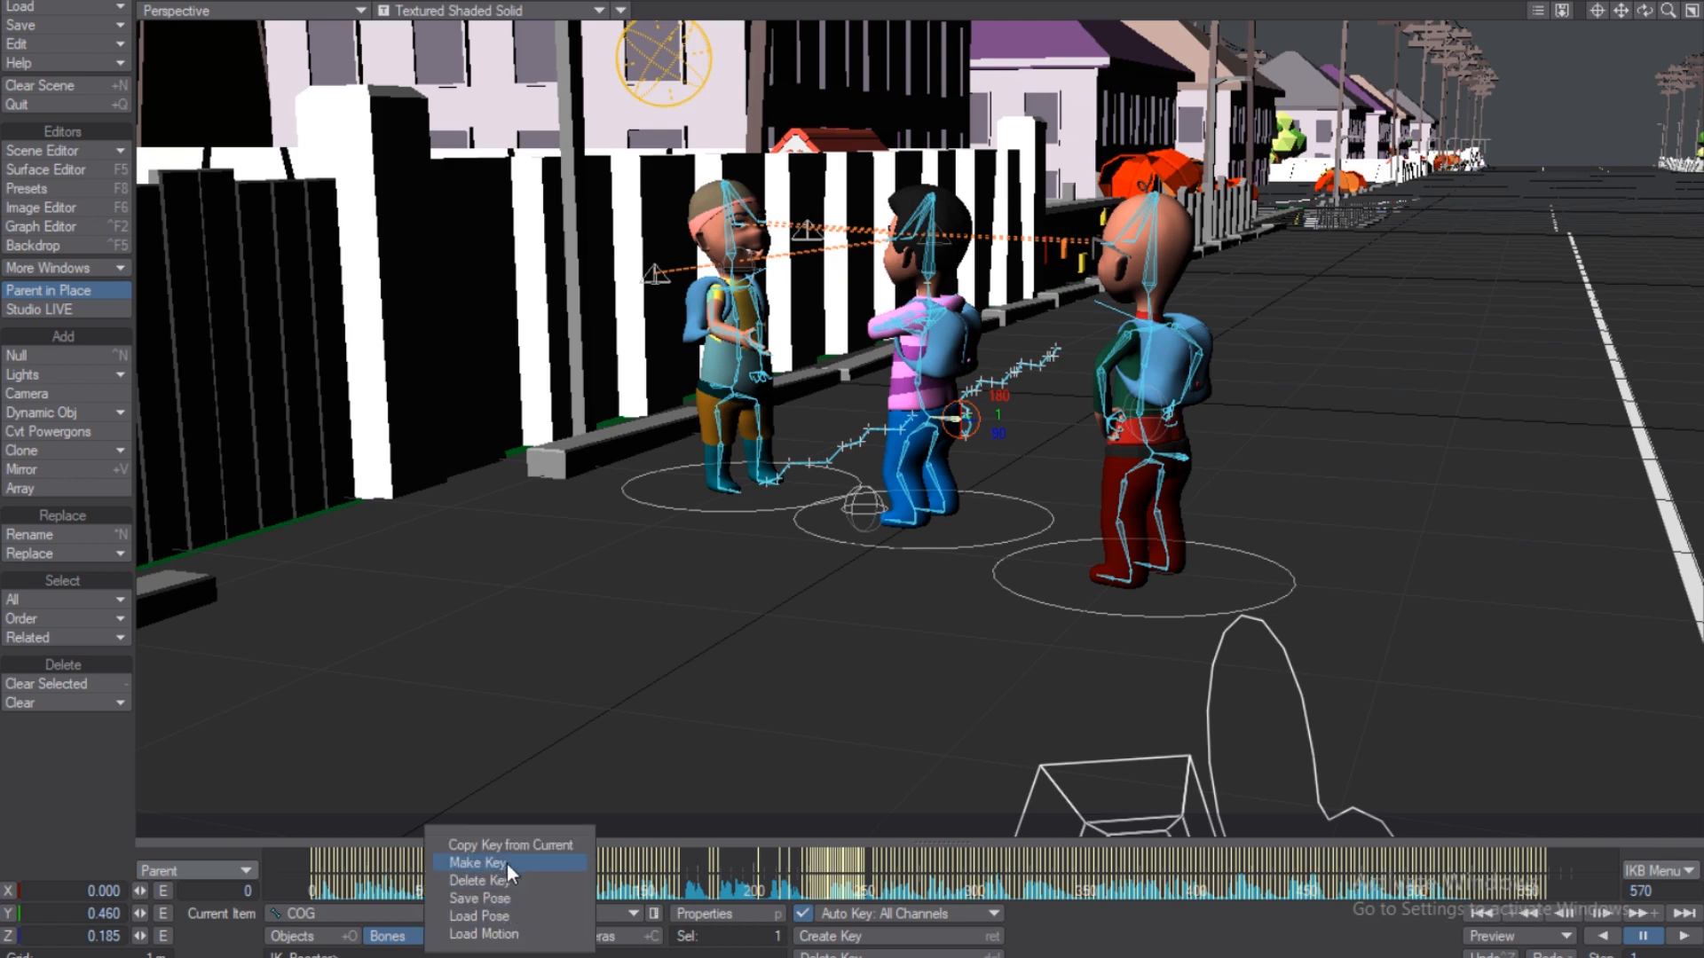
left_click(497, 880)
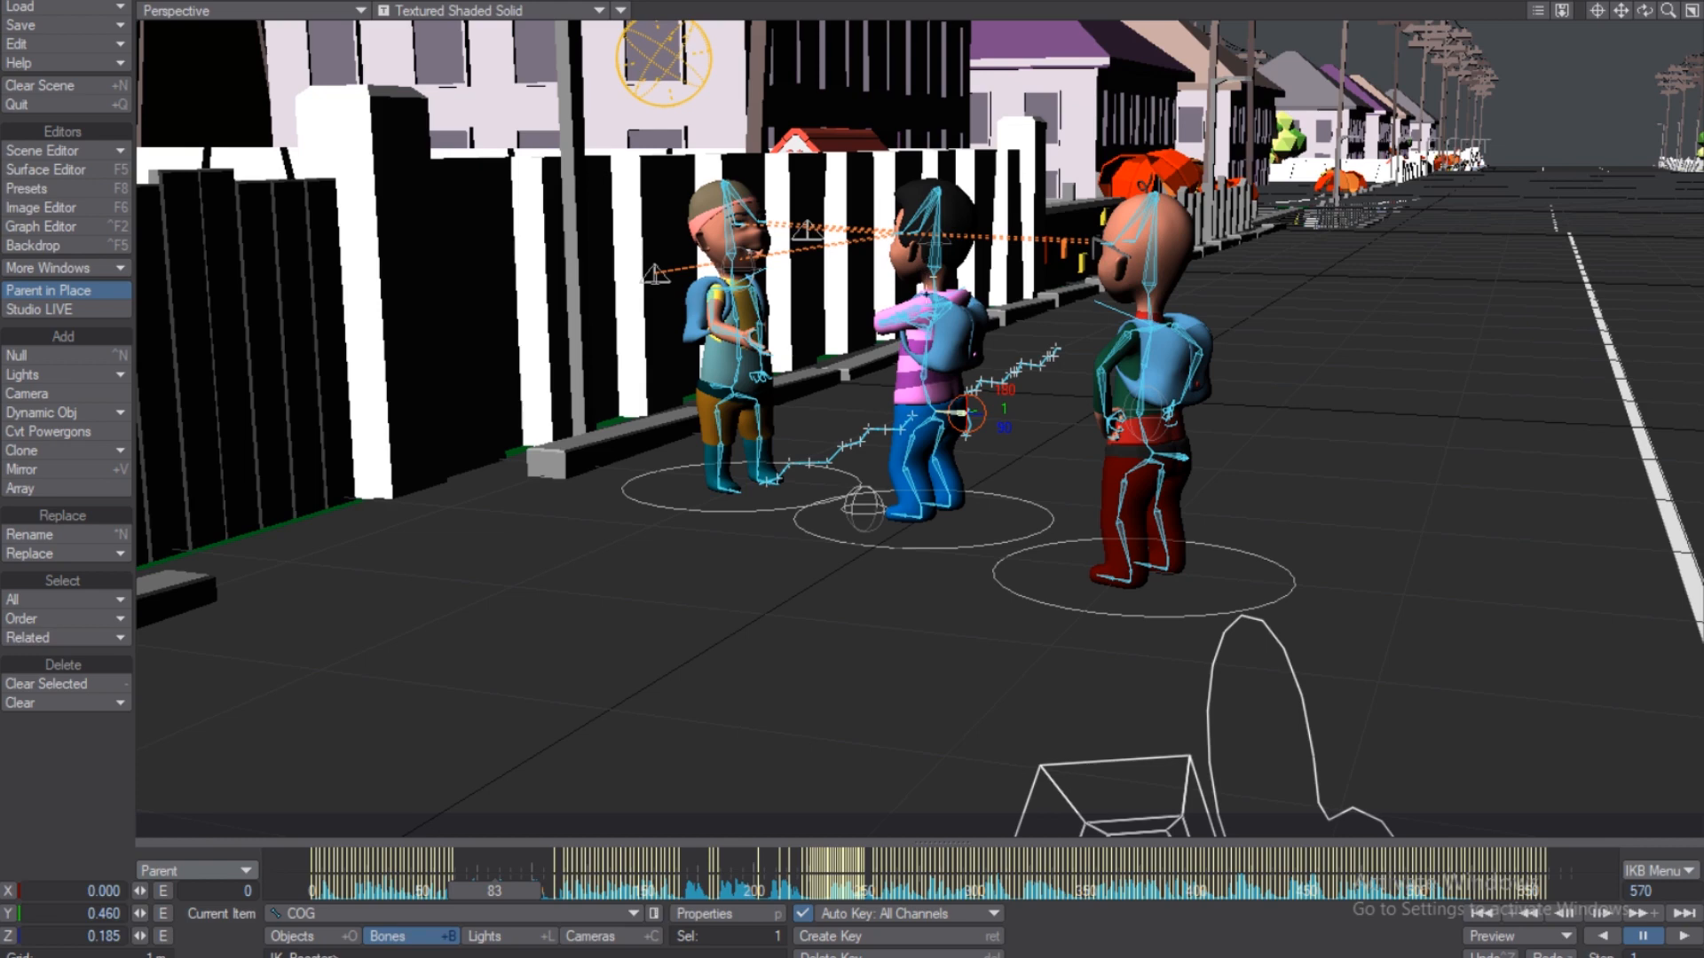
left_click(932, 261)
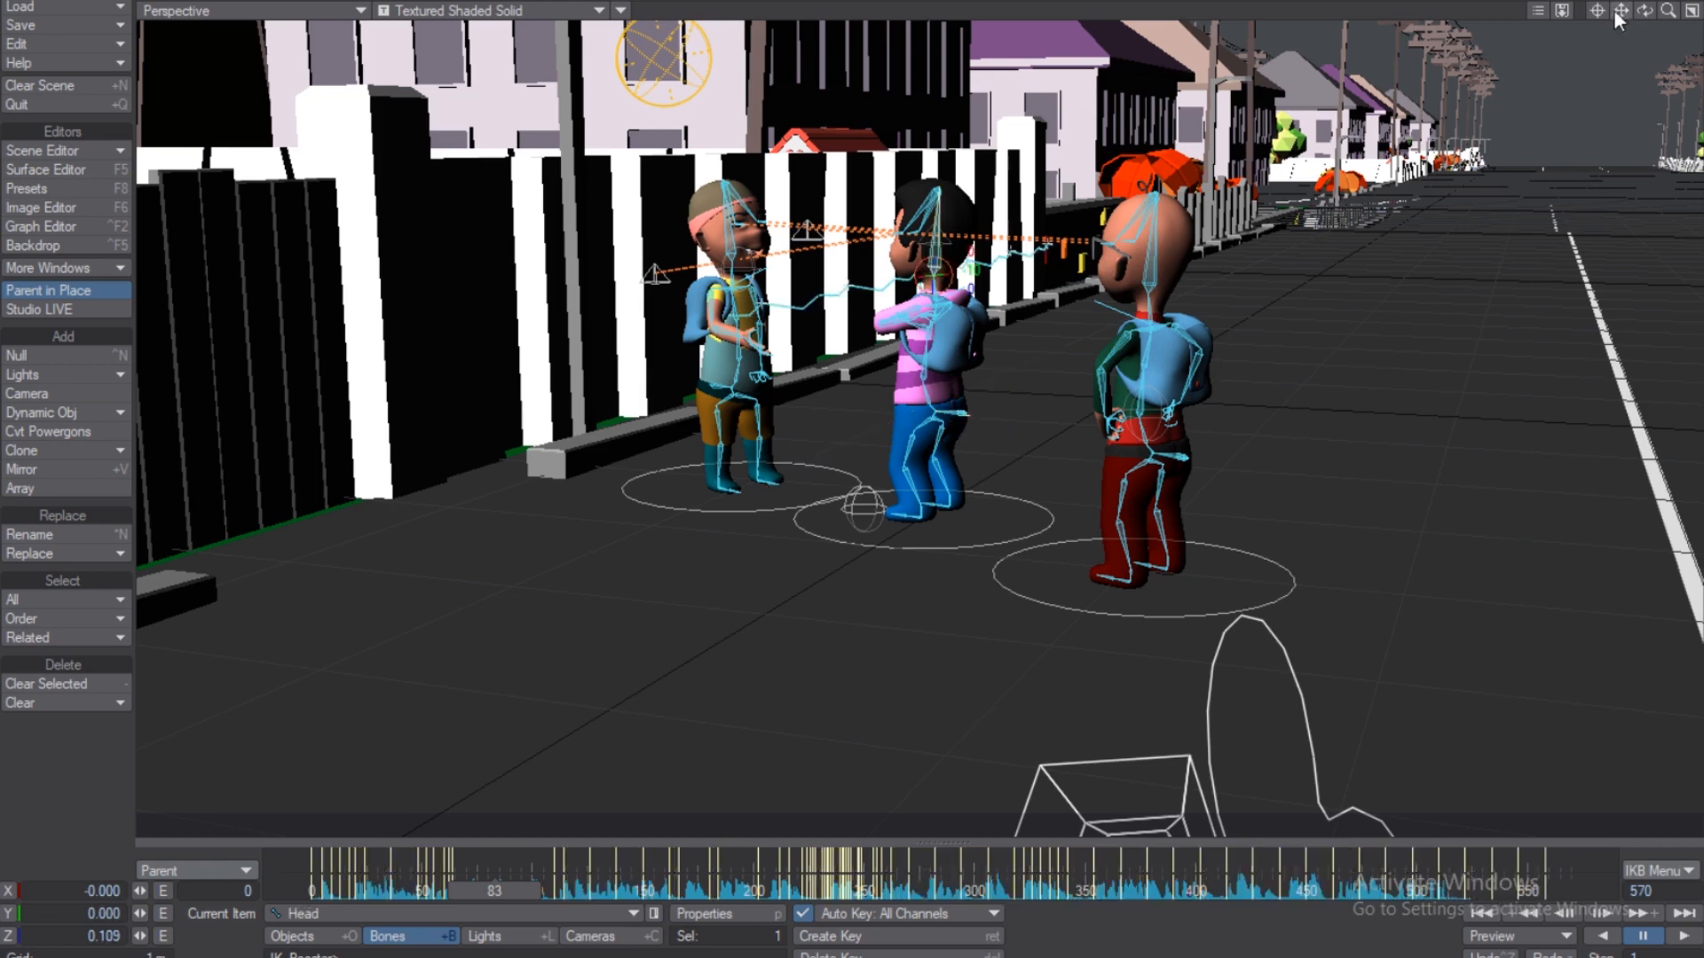
Pan, dolly in and orbit lower to frame the pink-shirt boy's head and shoulders.
left_click_drag(1597, 10, 1602, 13)
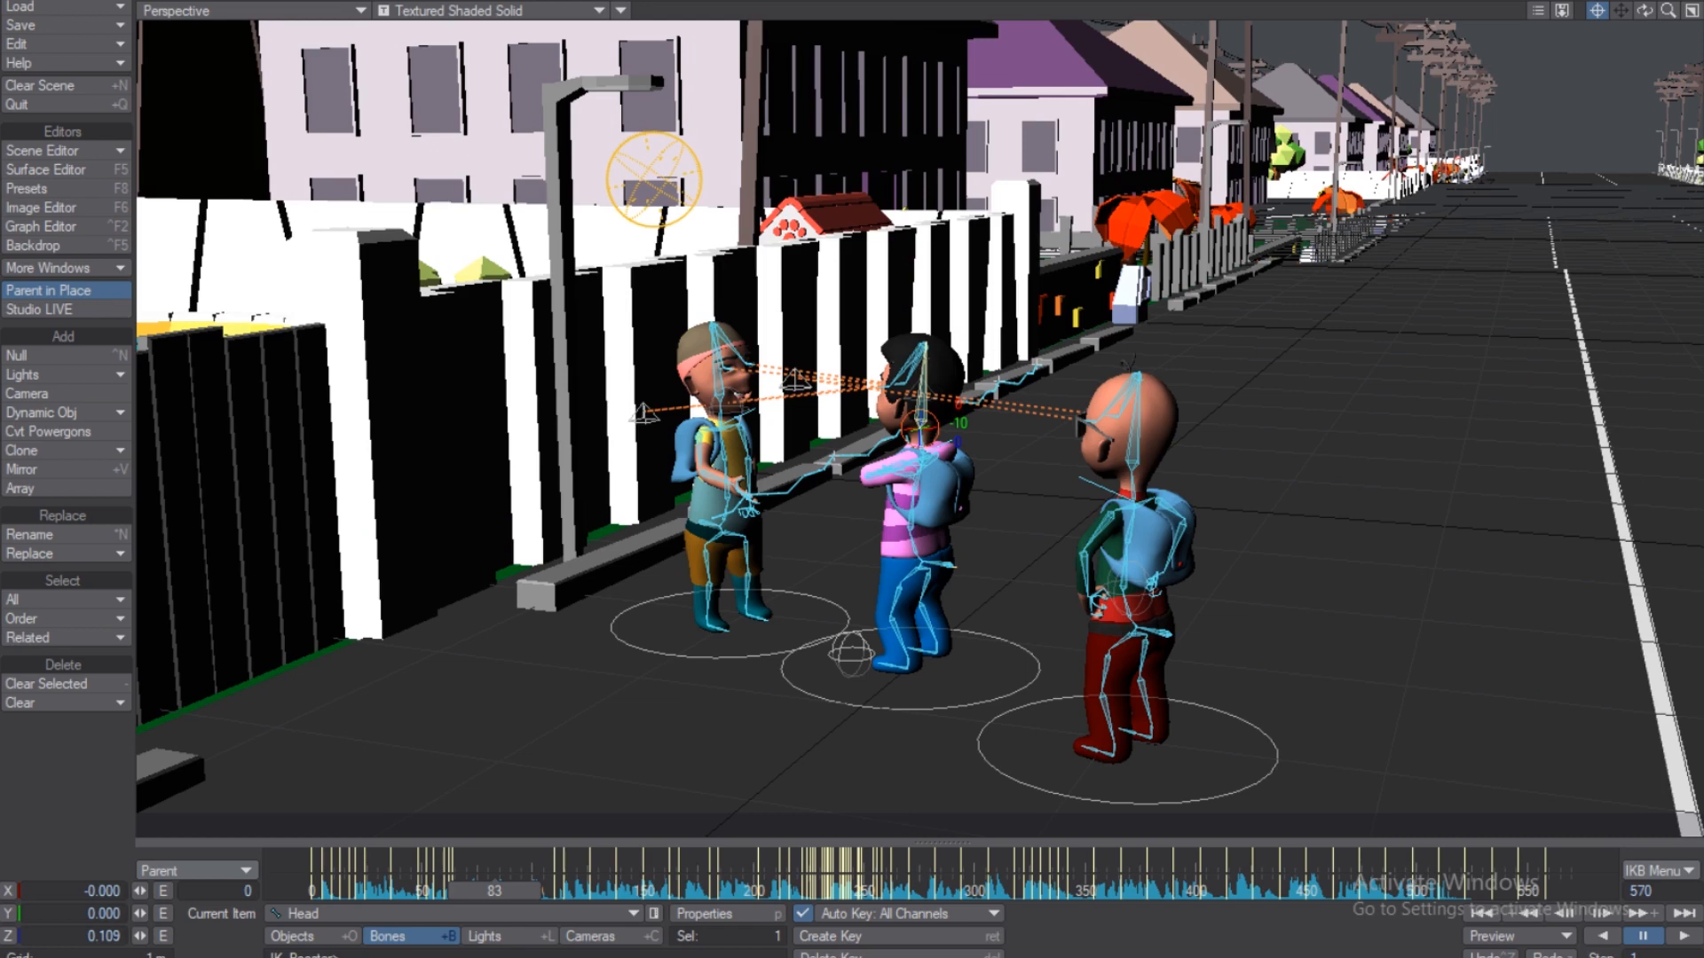
mouse_move(1621, 11)
left_mouse_down()
mouse_move(1697, 15)
mouse_move(1615, 13)
left_mouse_up()
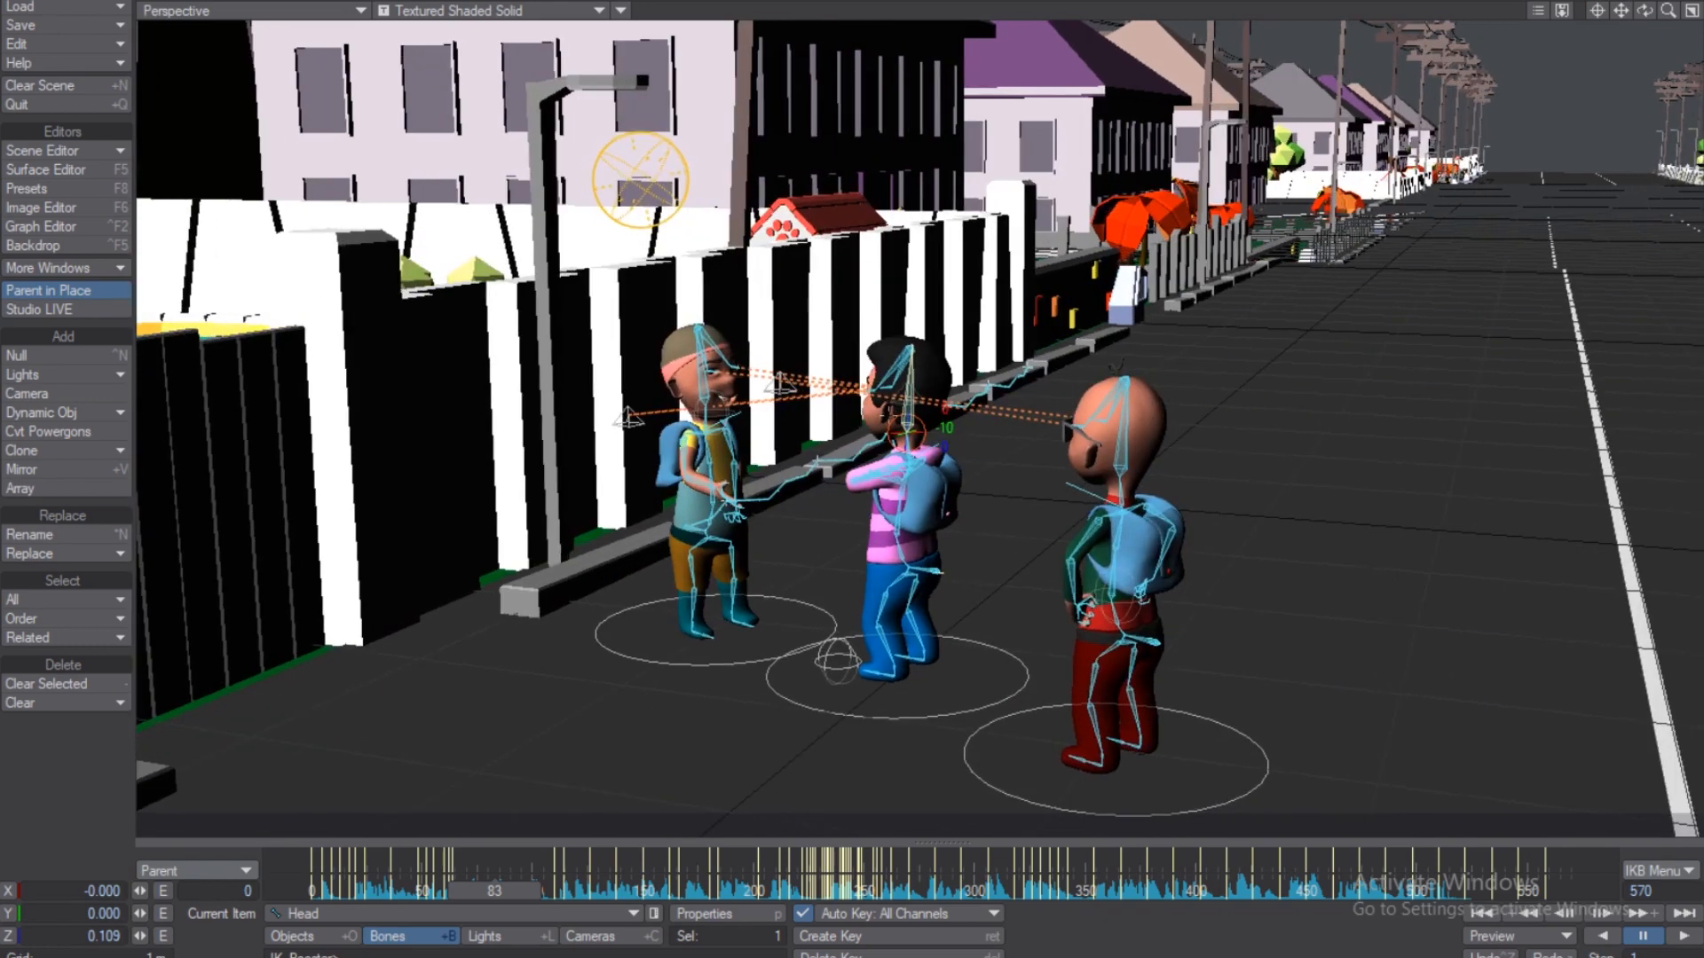
scroll(920, 428, "up", 8)
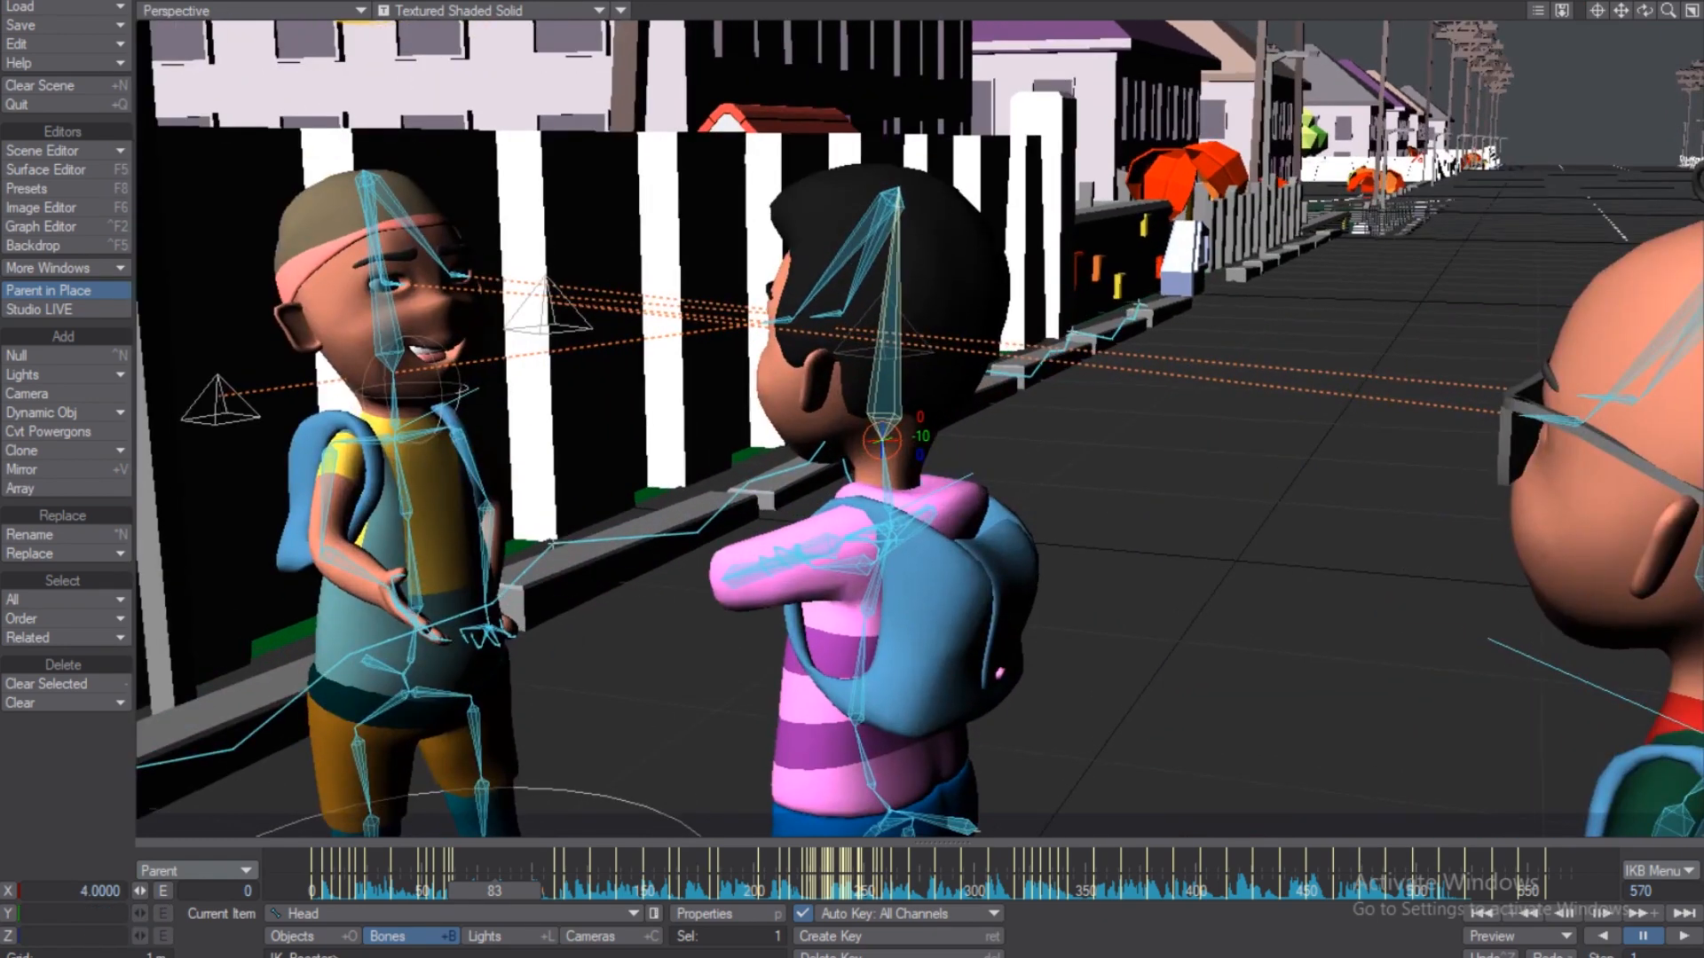
mouse_move(1645, 12)
left_mouse_down()
mouse_move(1690, 13)
mouse_move(1652, 16)
left_mouse_up()
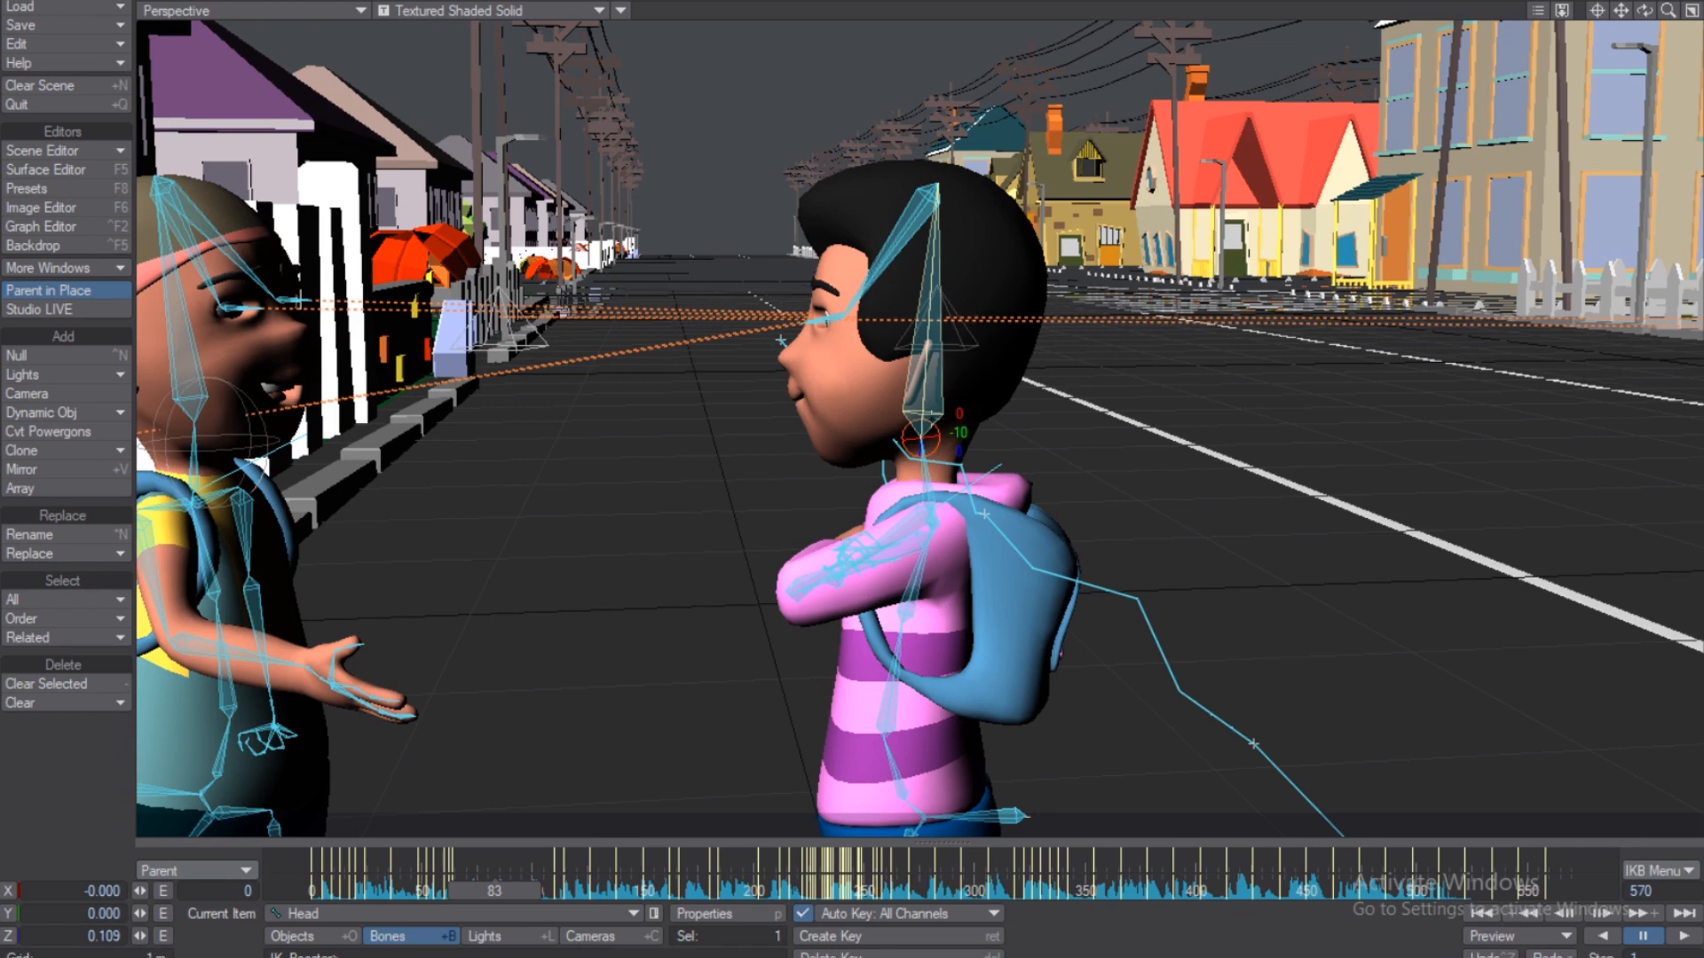
Tilt the Head bone forward at frame 83, check shoulder and Neck bones, then select Torsal4 and Torsal3.
left_click_drag(921, 438, 911, 441)
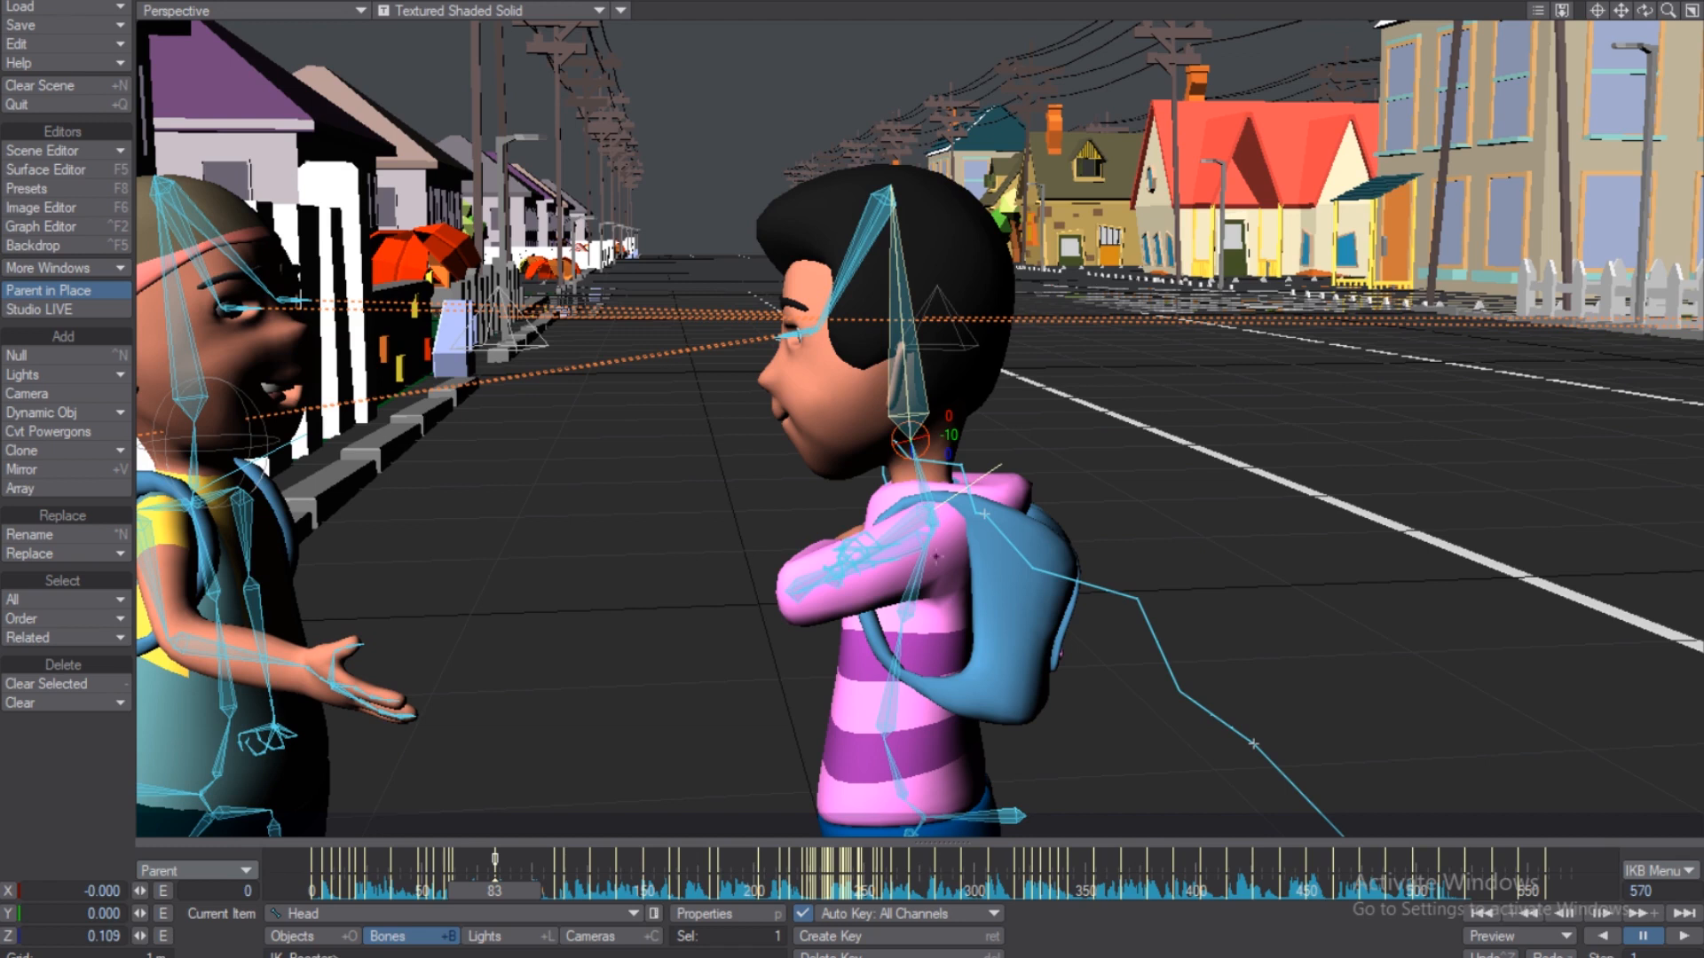
left_click(930, 512)
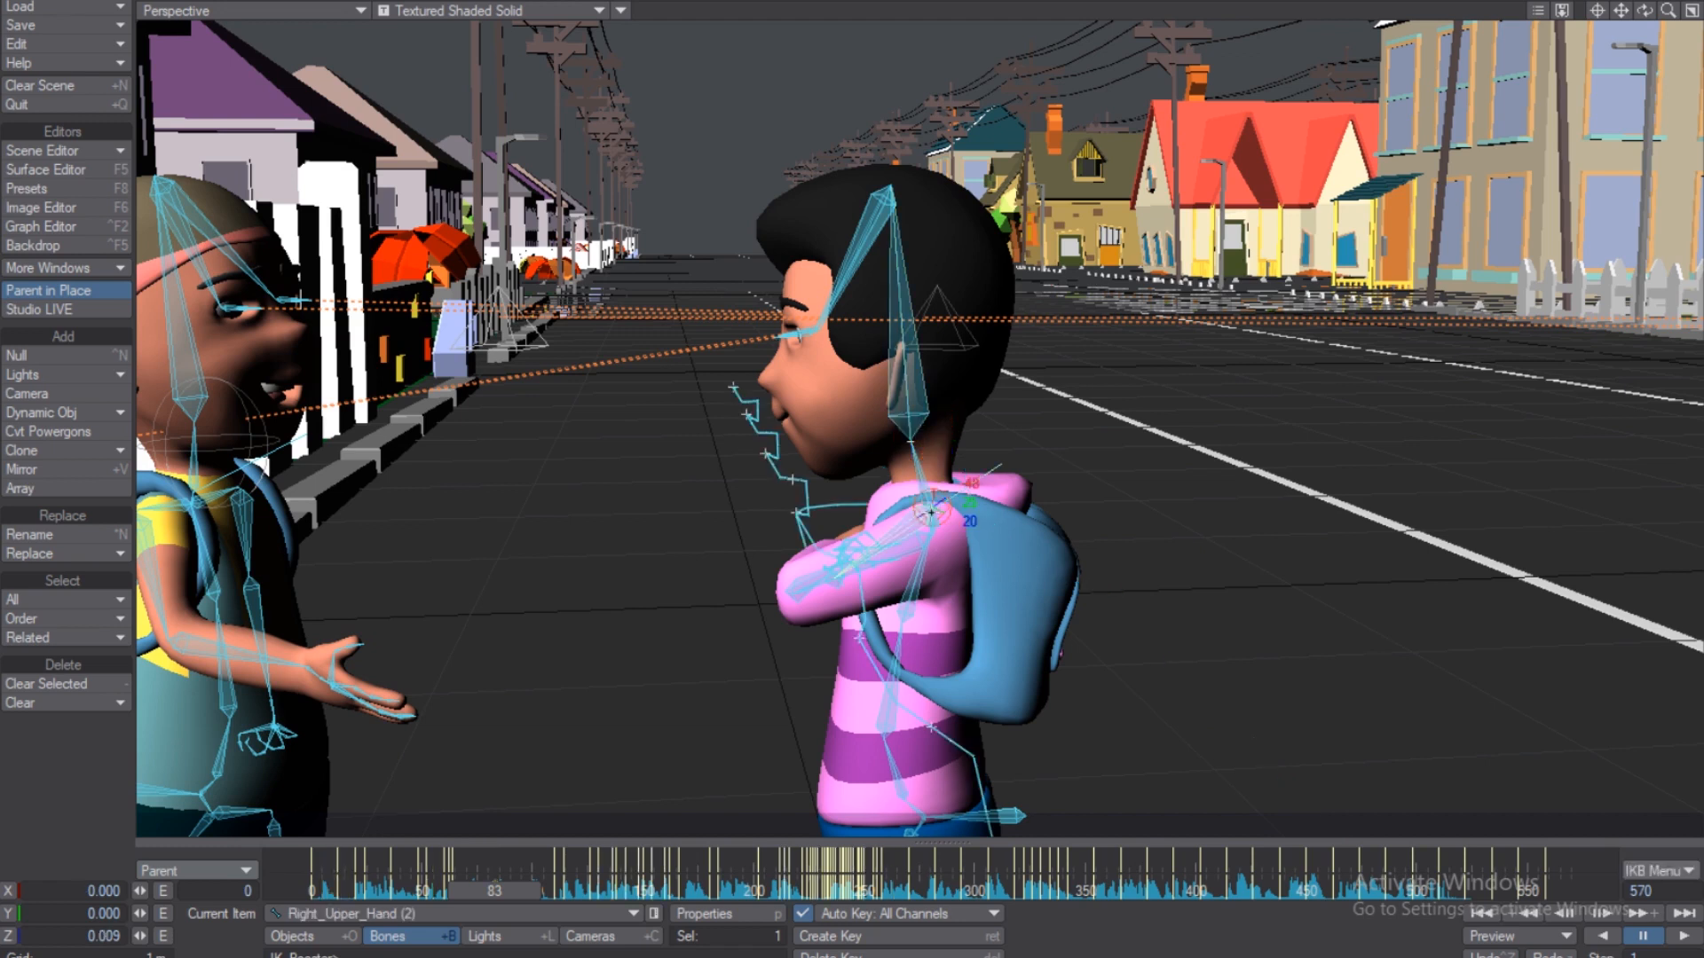
left_click(929, 506)
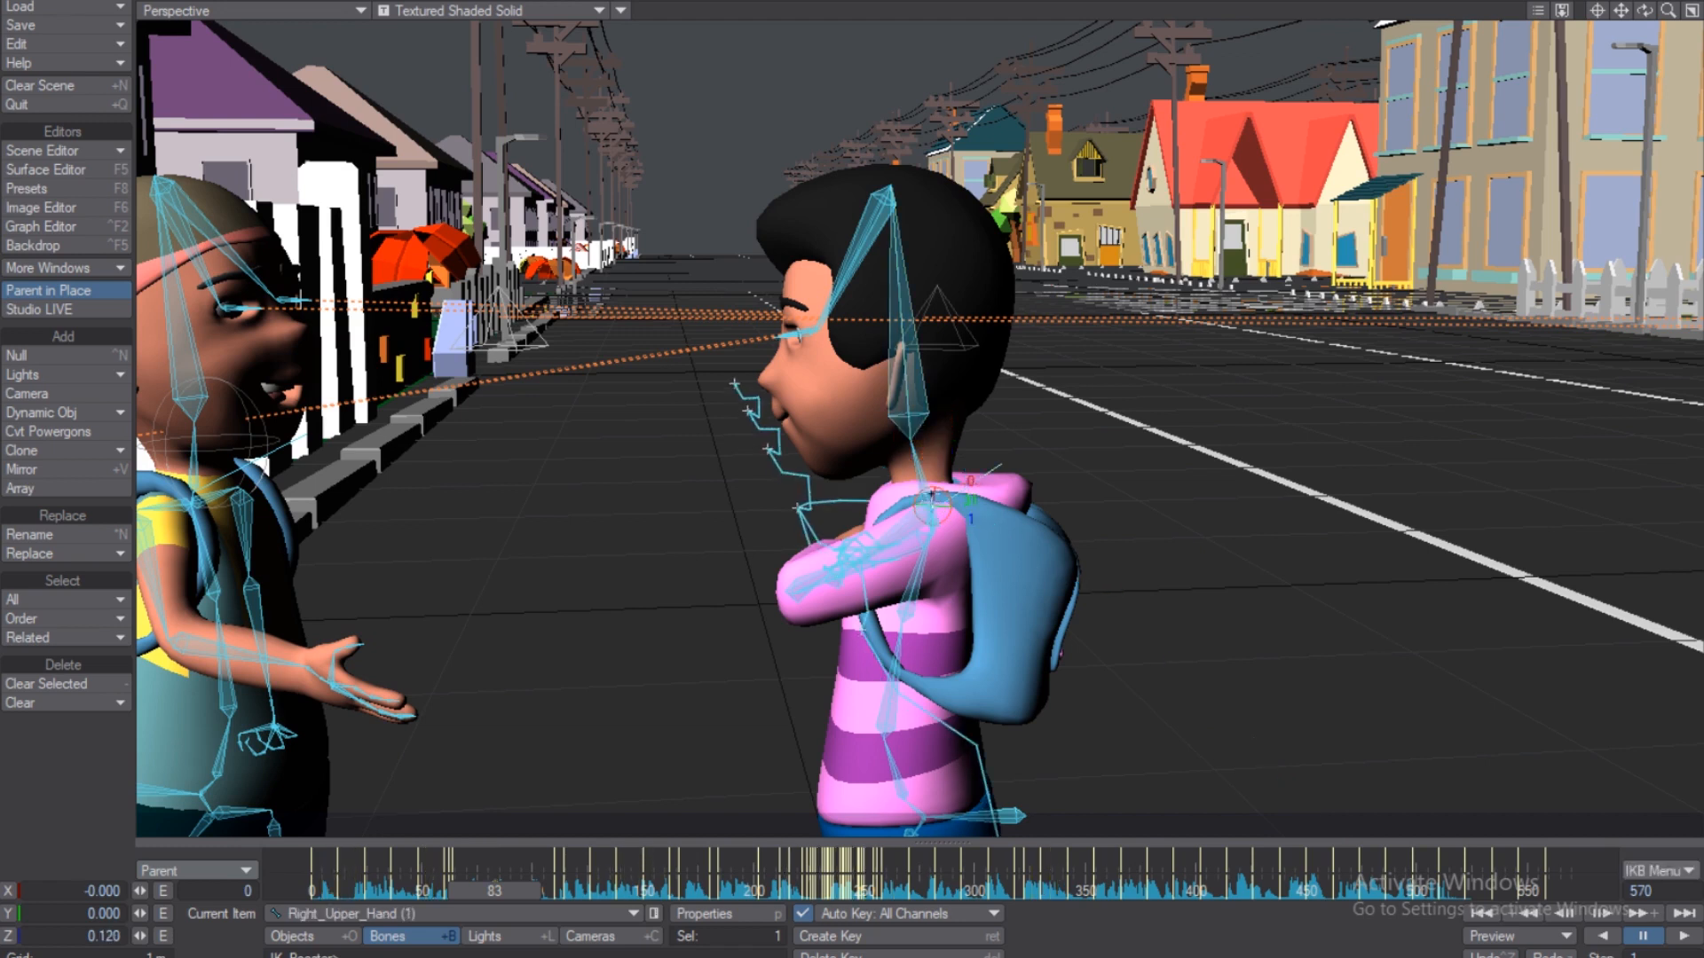
left_click(954, 464)
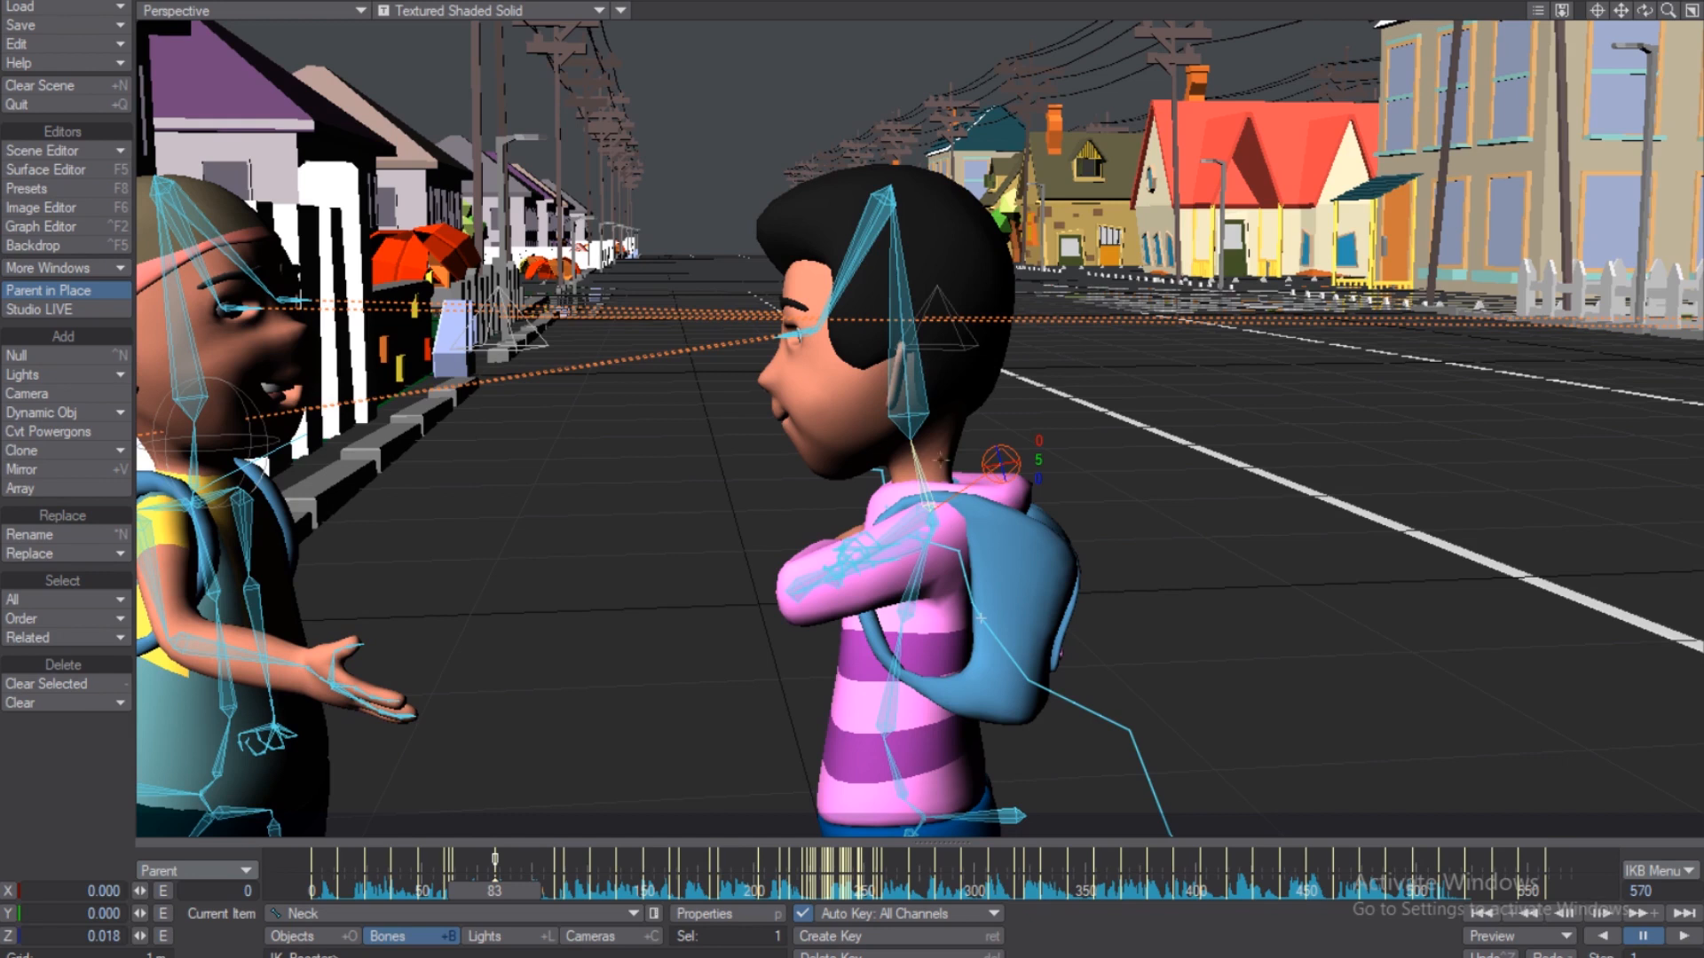
left_click(909, 616)
left_click(896, 697)
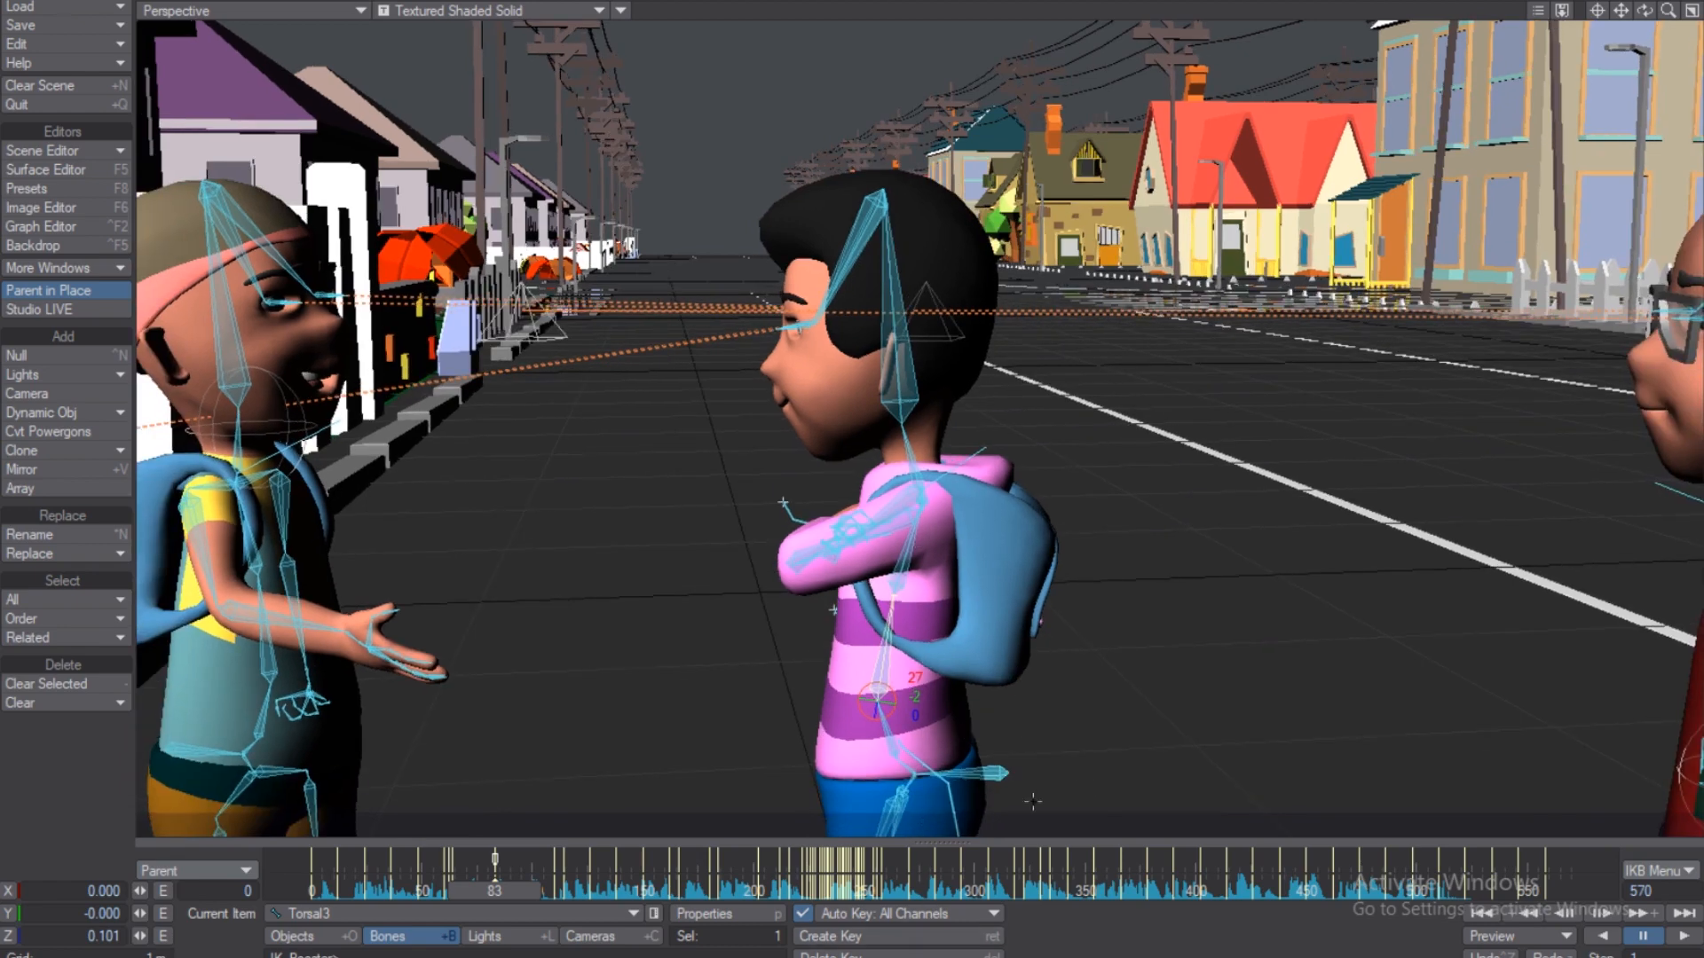
Select the boy's Head bone after briefly picking the COG and Left_Eye bones.
left_click(1007, 770)
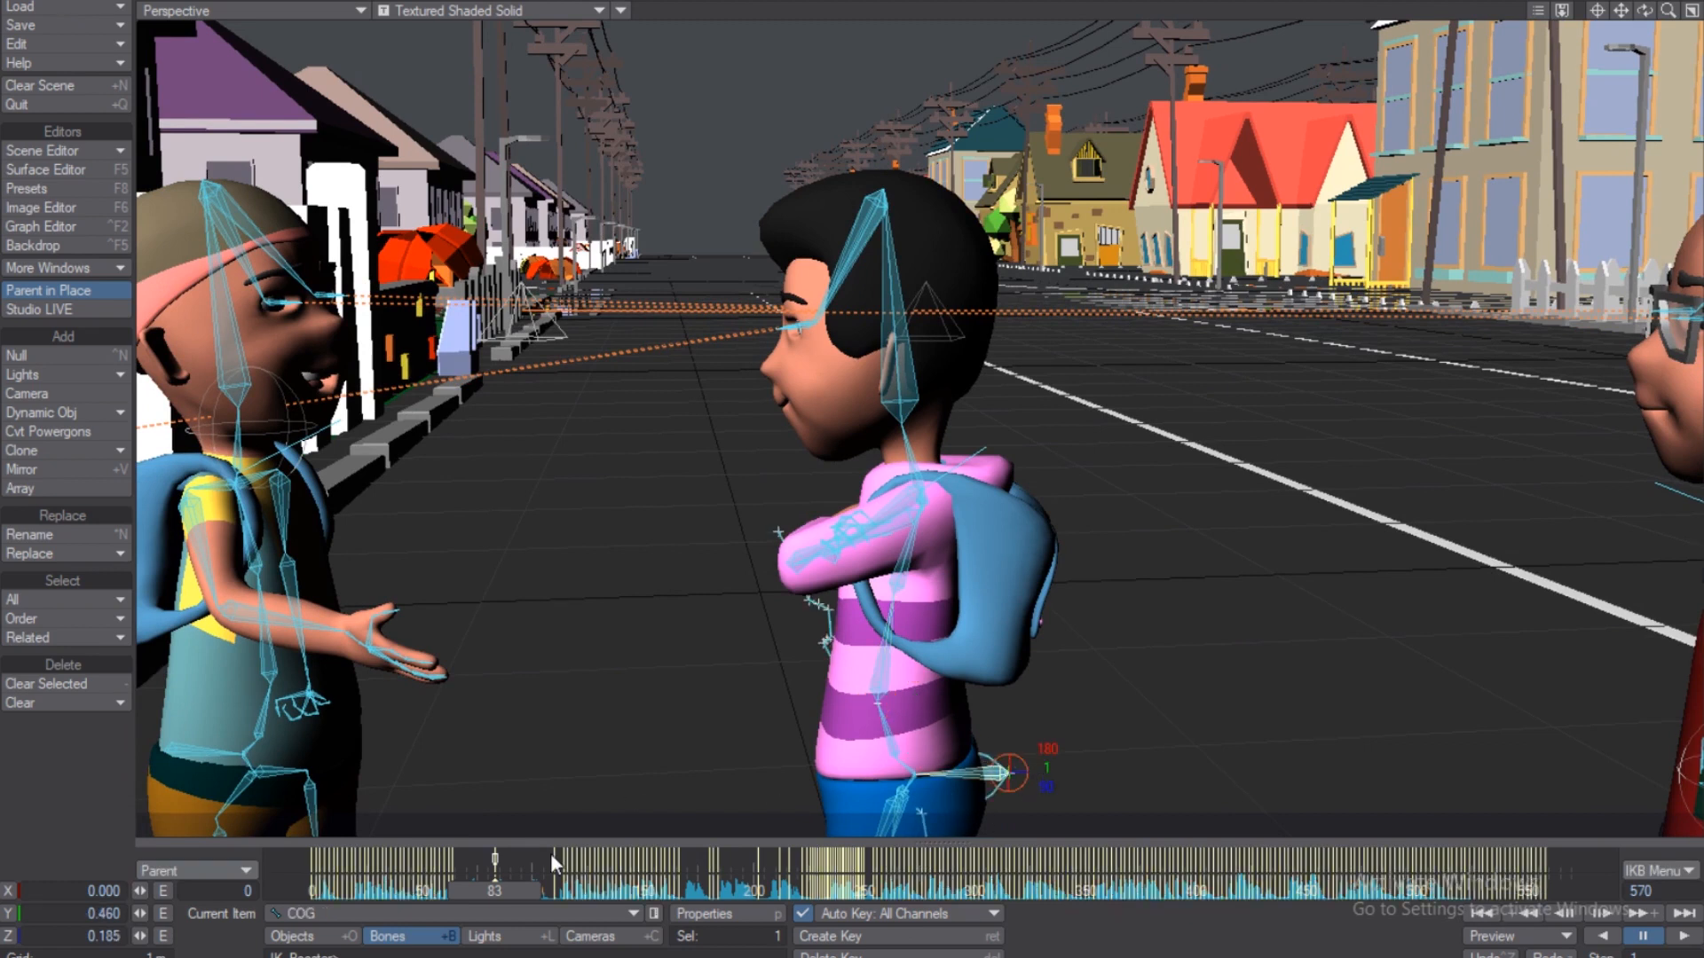
left_click(901, 405)
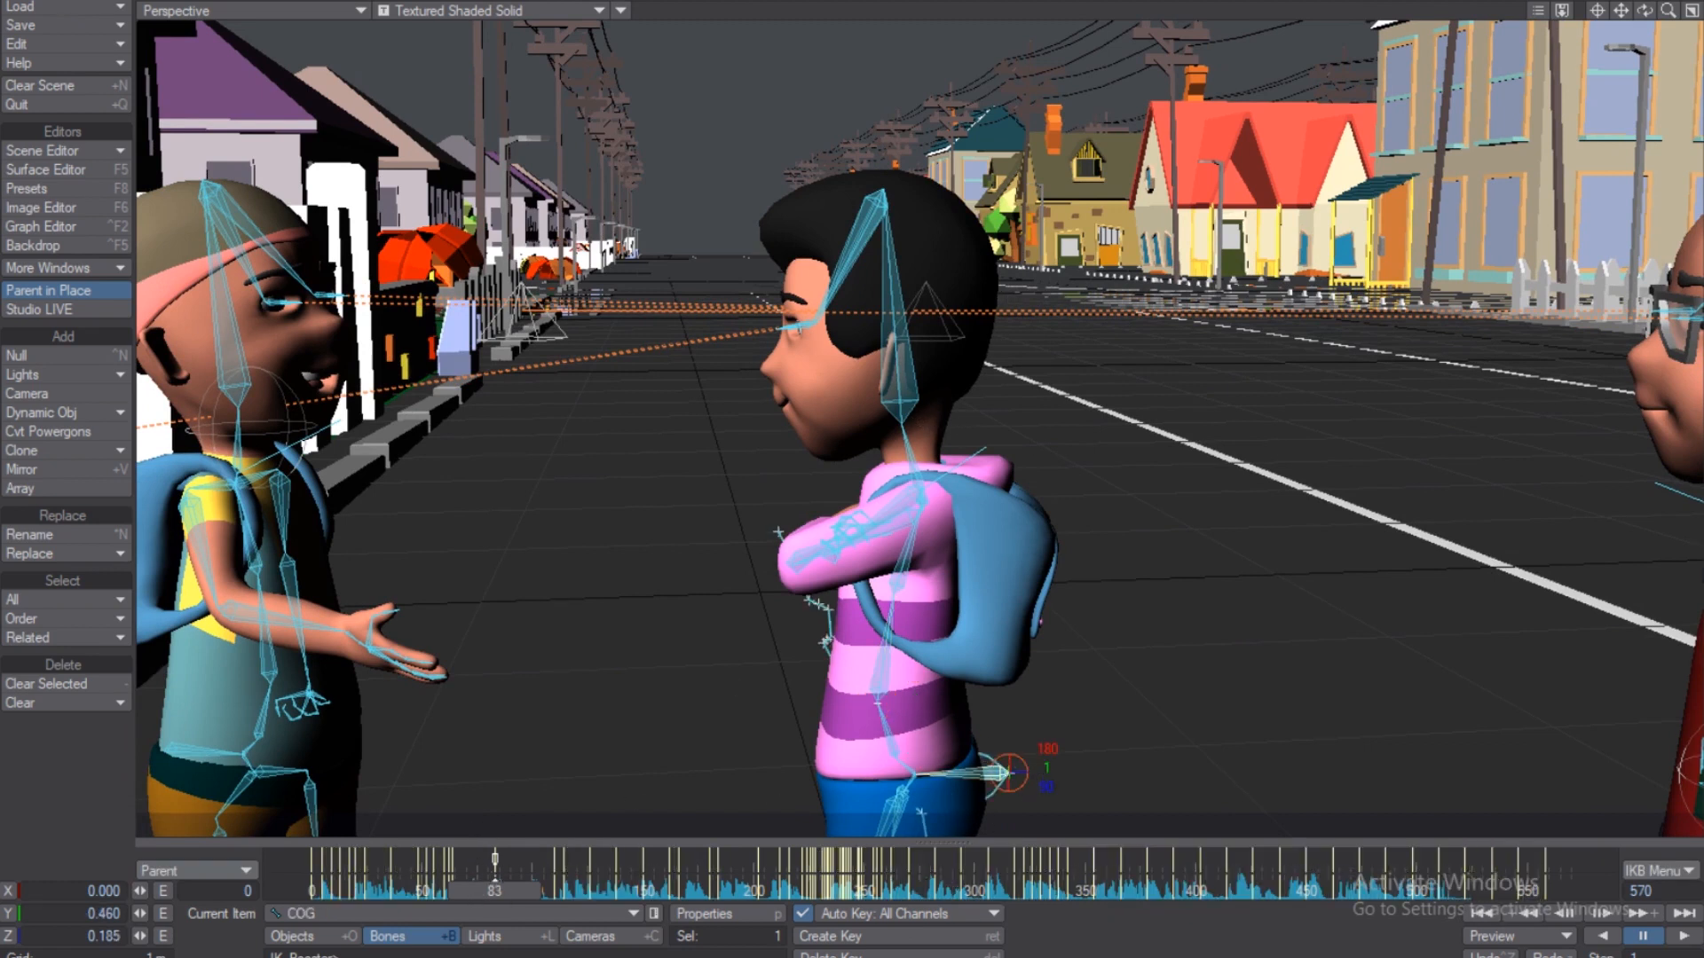
right_click(511, 857)
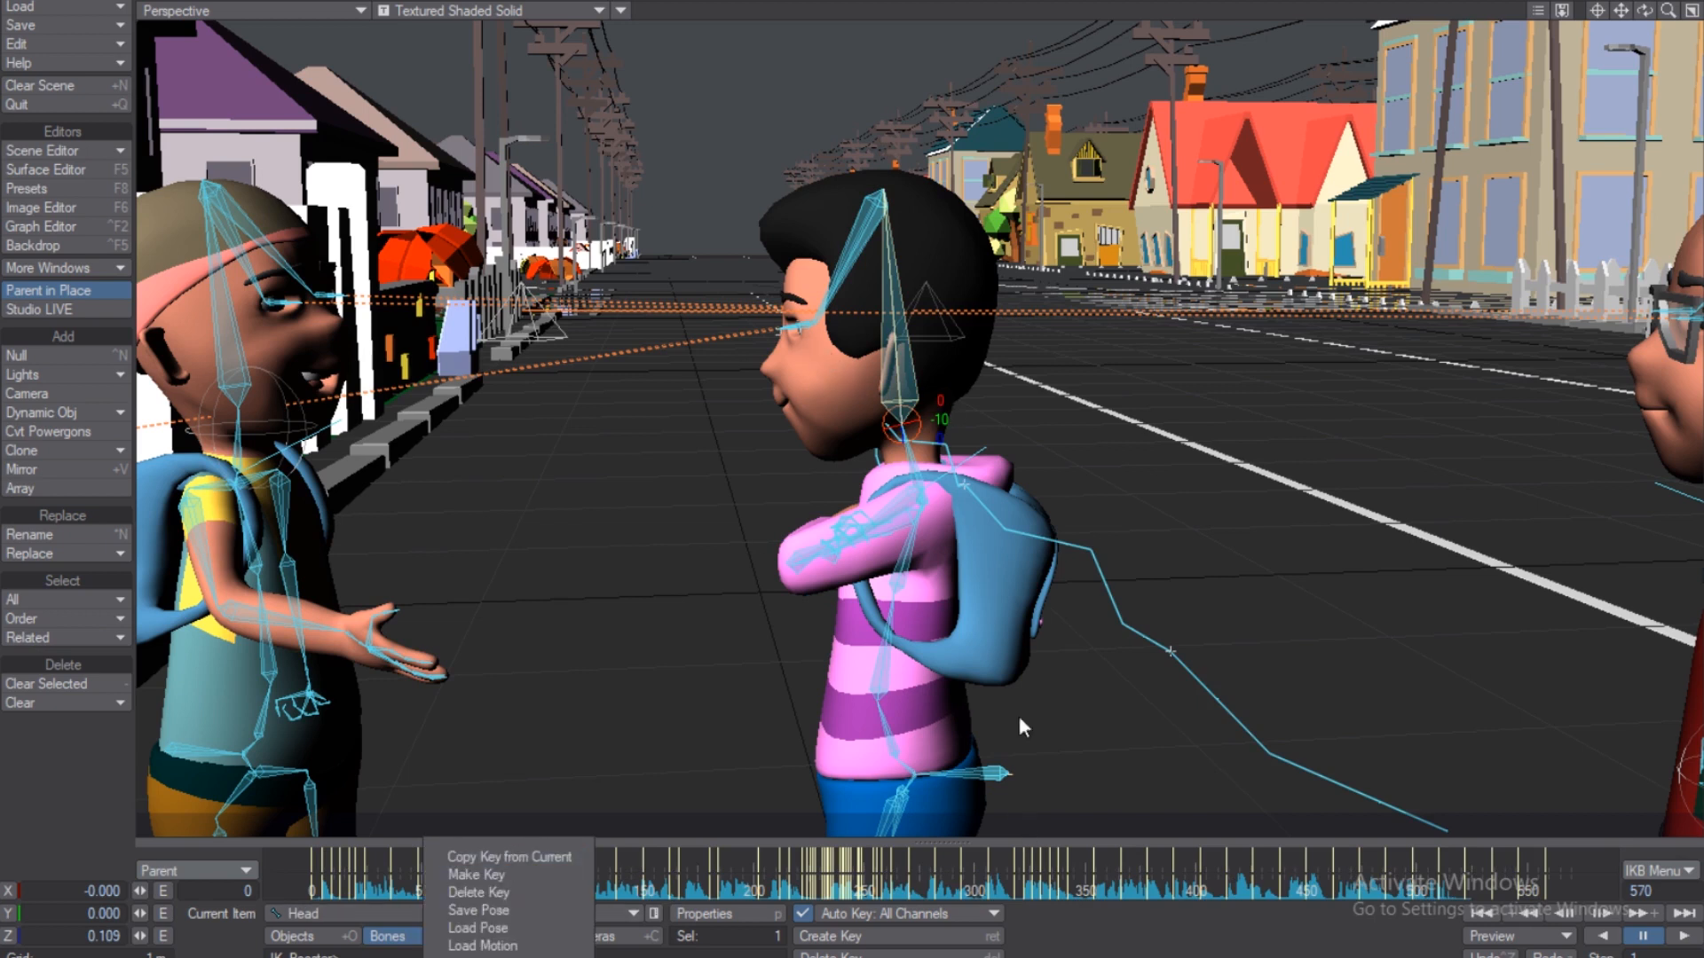
left_click(815, 325)
left_click(814, 324)
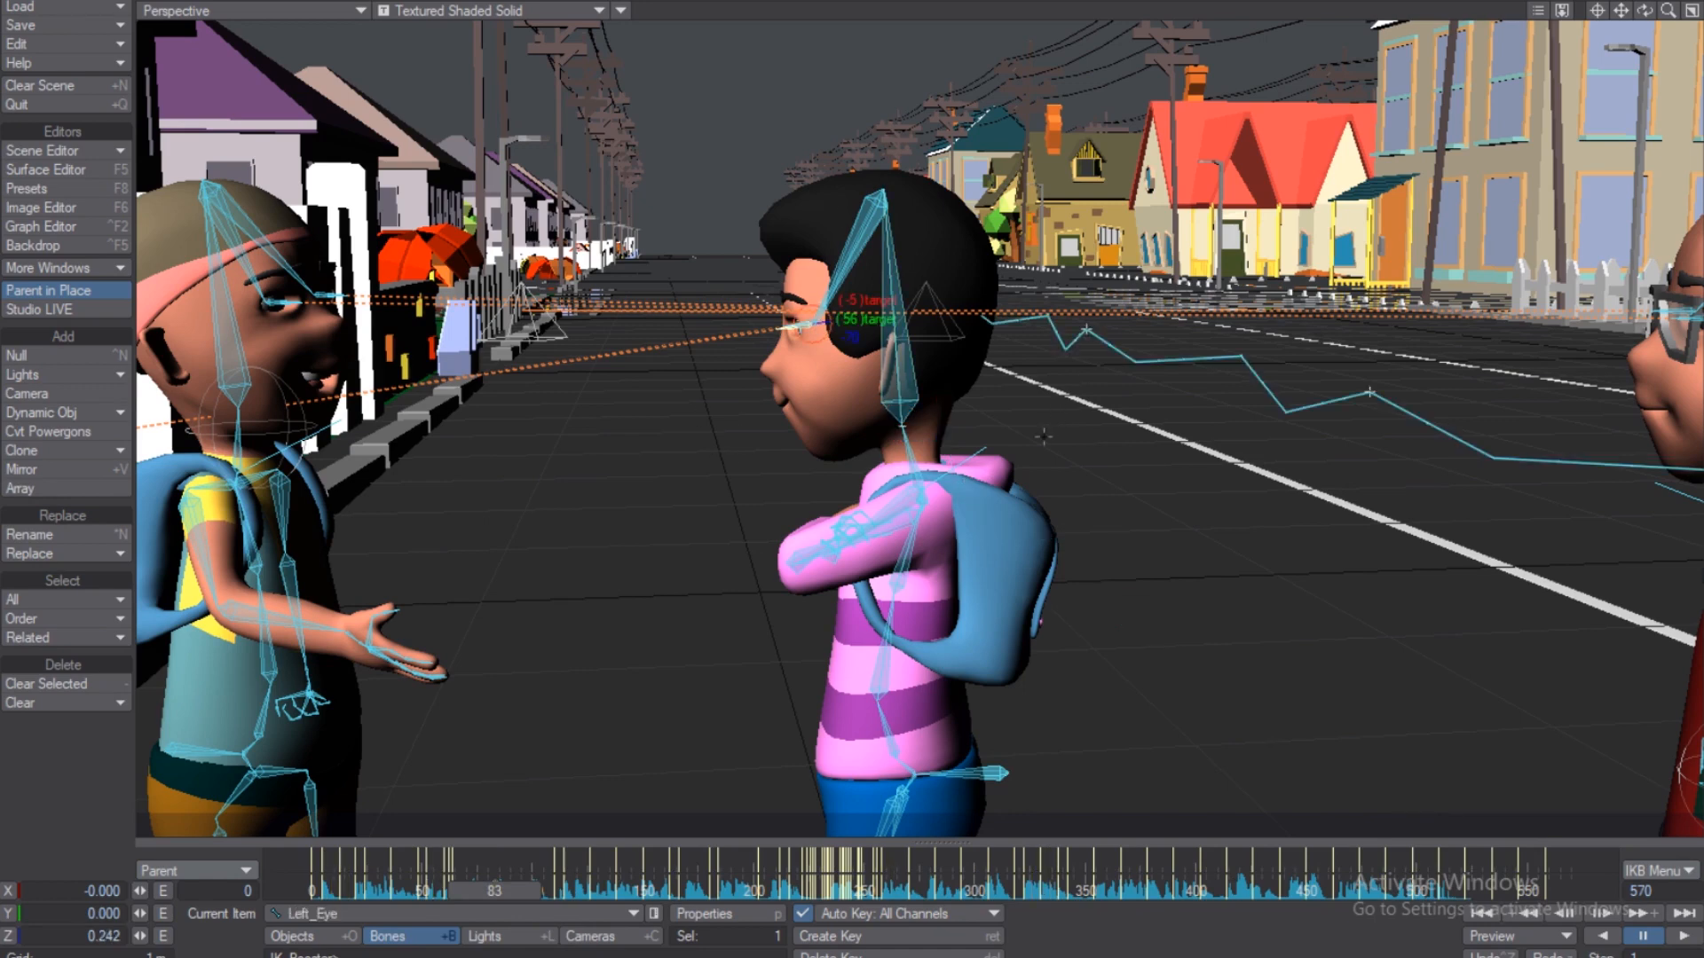
left_click(921, 417)
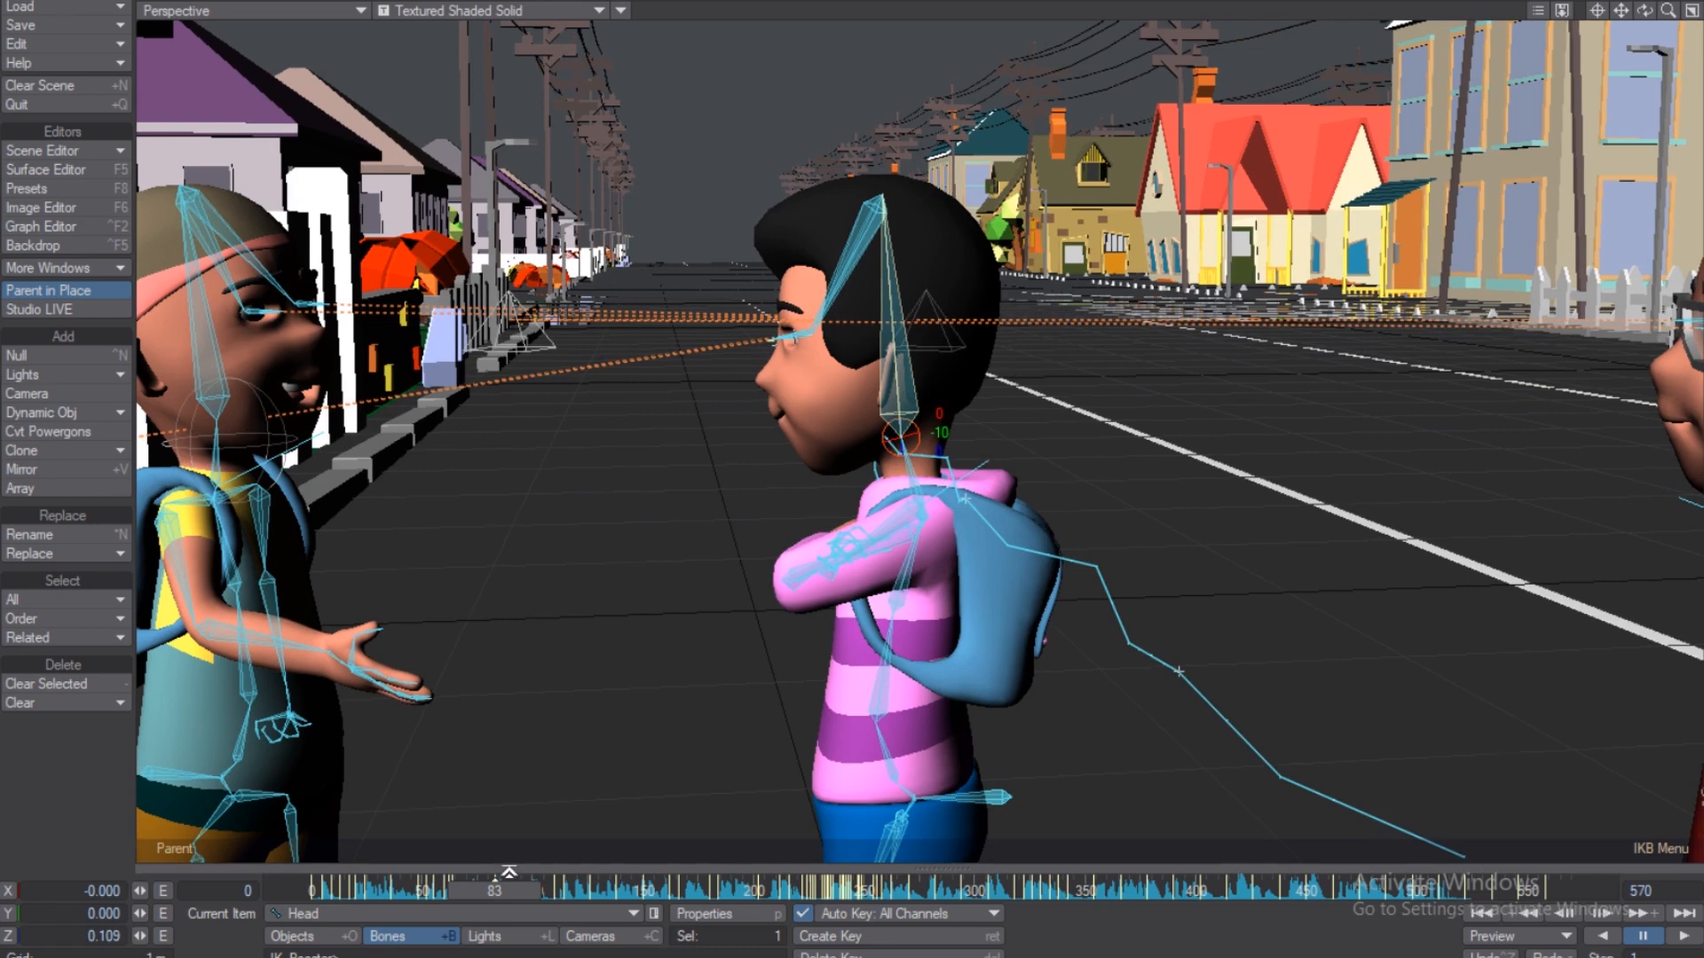
Delete the Head bone's IKB dope-track key at frame 83.
left_click(509, 870)
left_click_drag(512, 857, 499, 859)
right_click(511, 859)
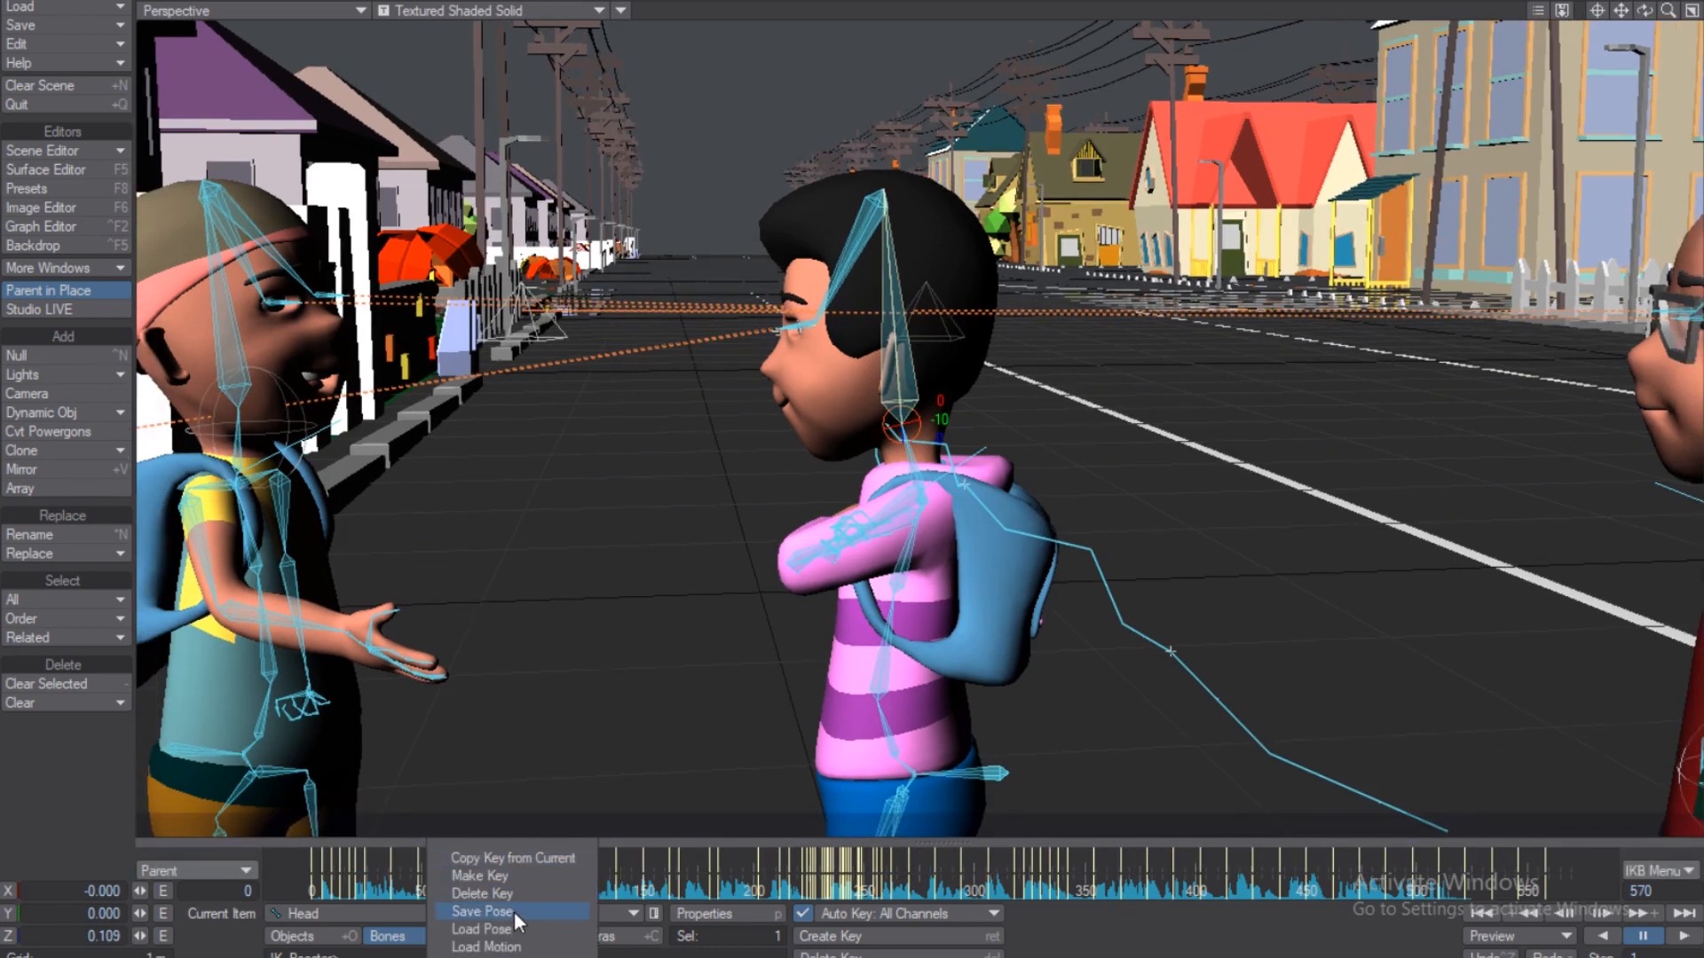
left_click(507, 898)
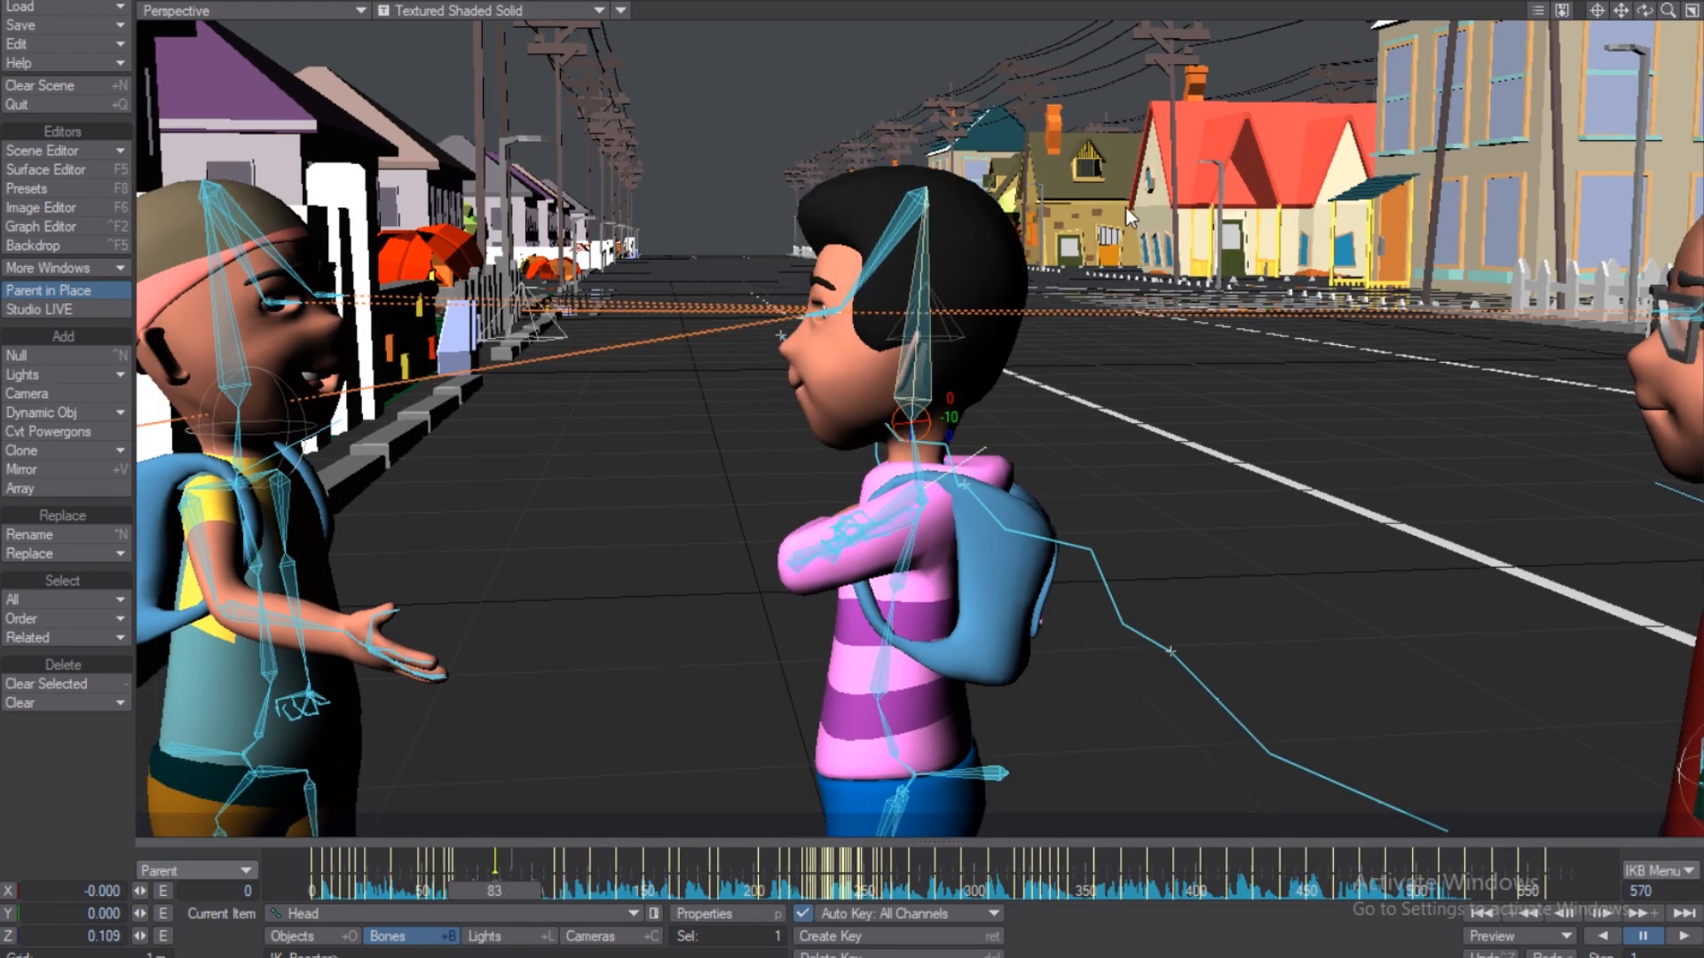
left_click(247, 871)
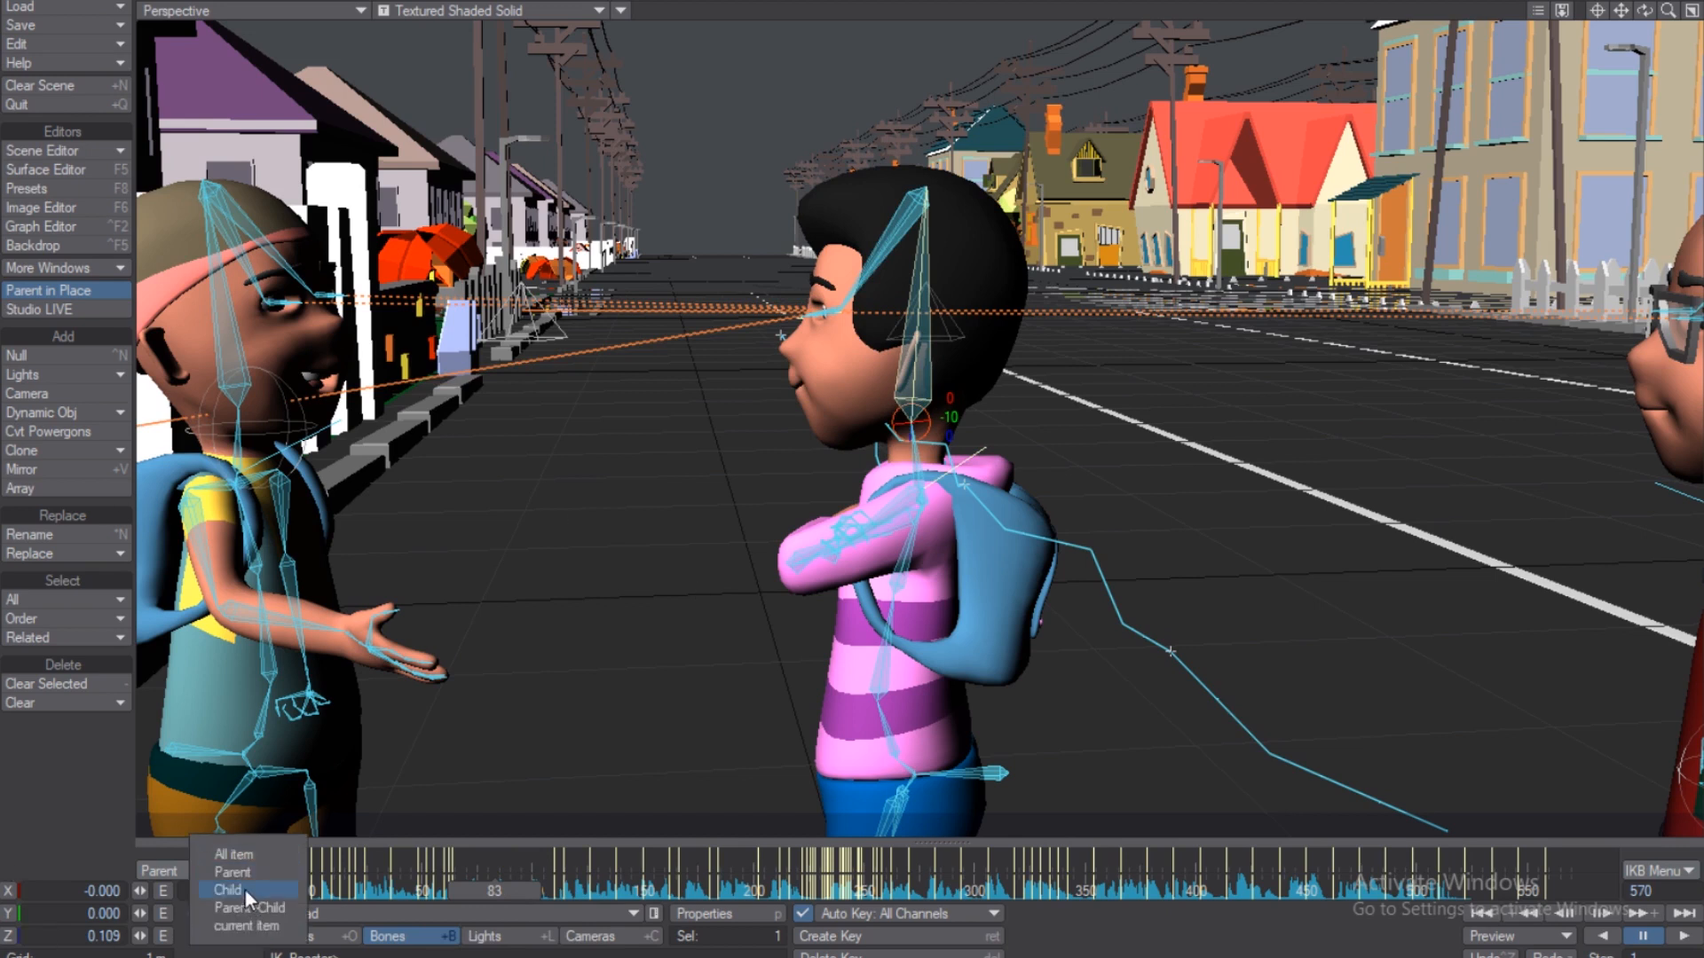
Switch IKBoost keying to Child and tilt the boy's head forward-left at frame 83.
left_click(243, 887)
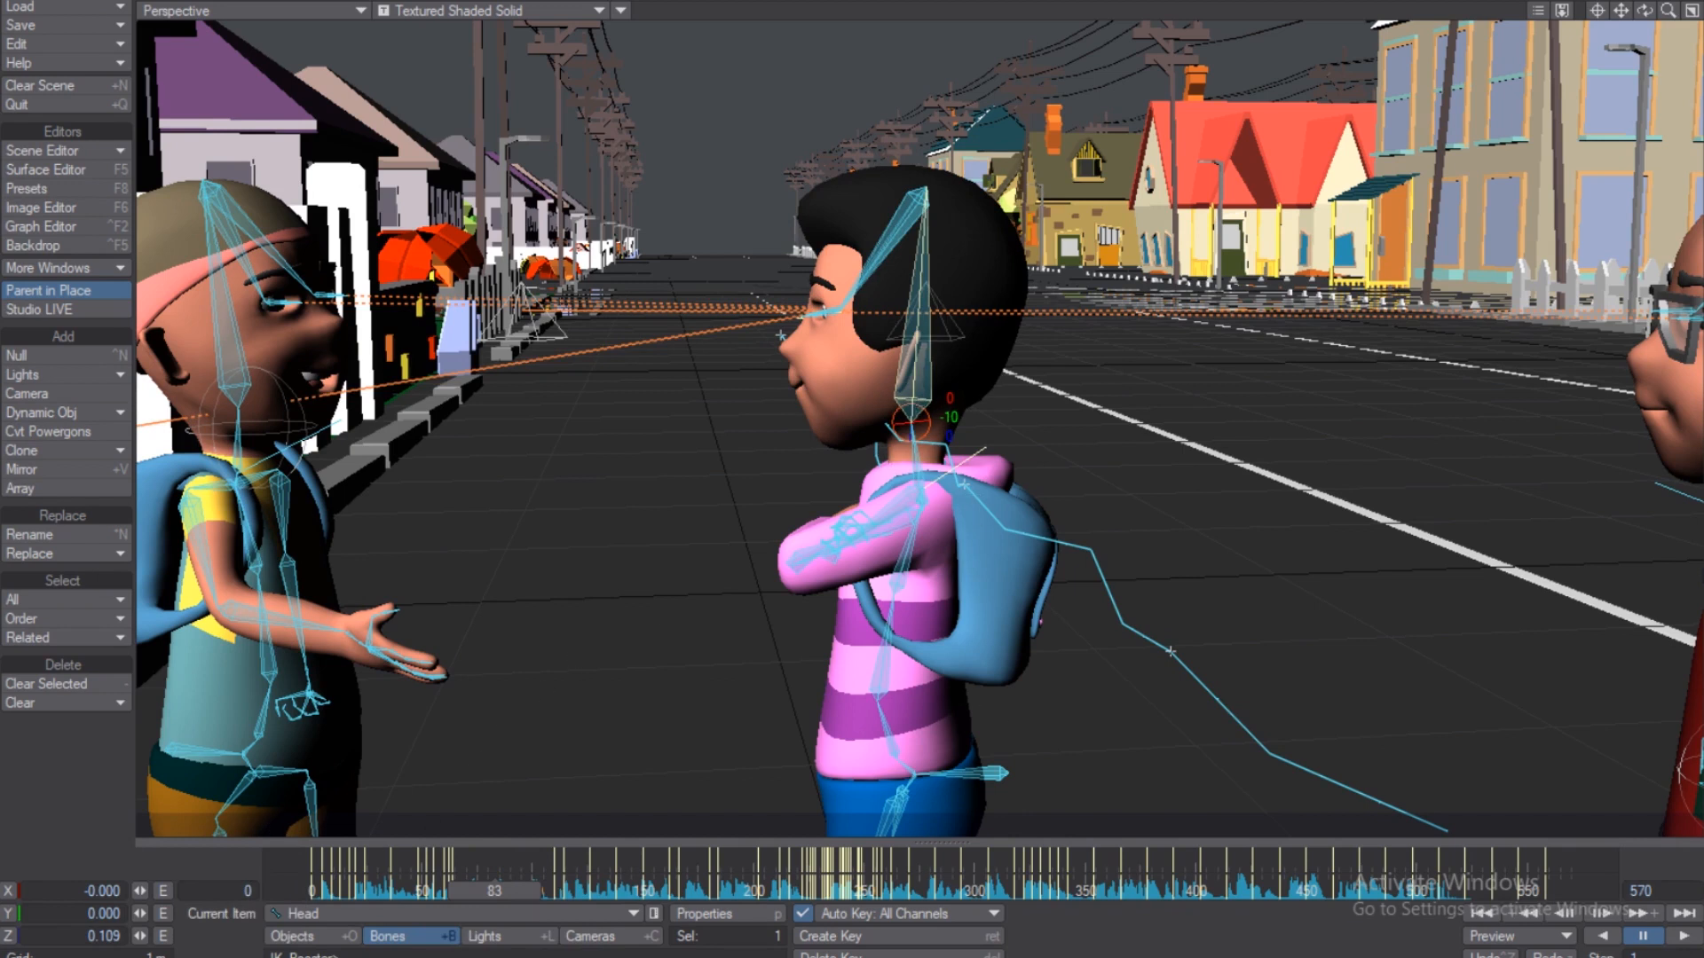
left_click_drag(911, 422, 901, 426)
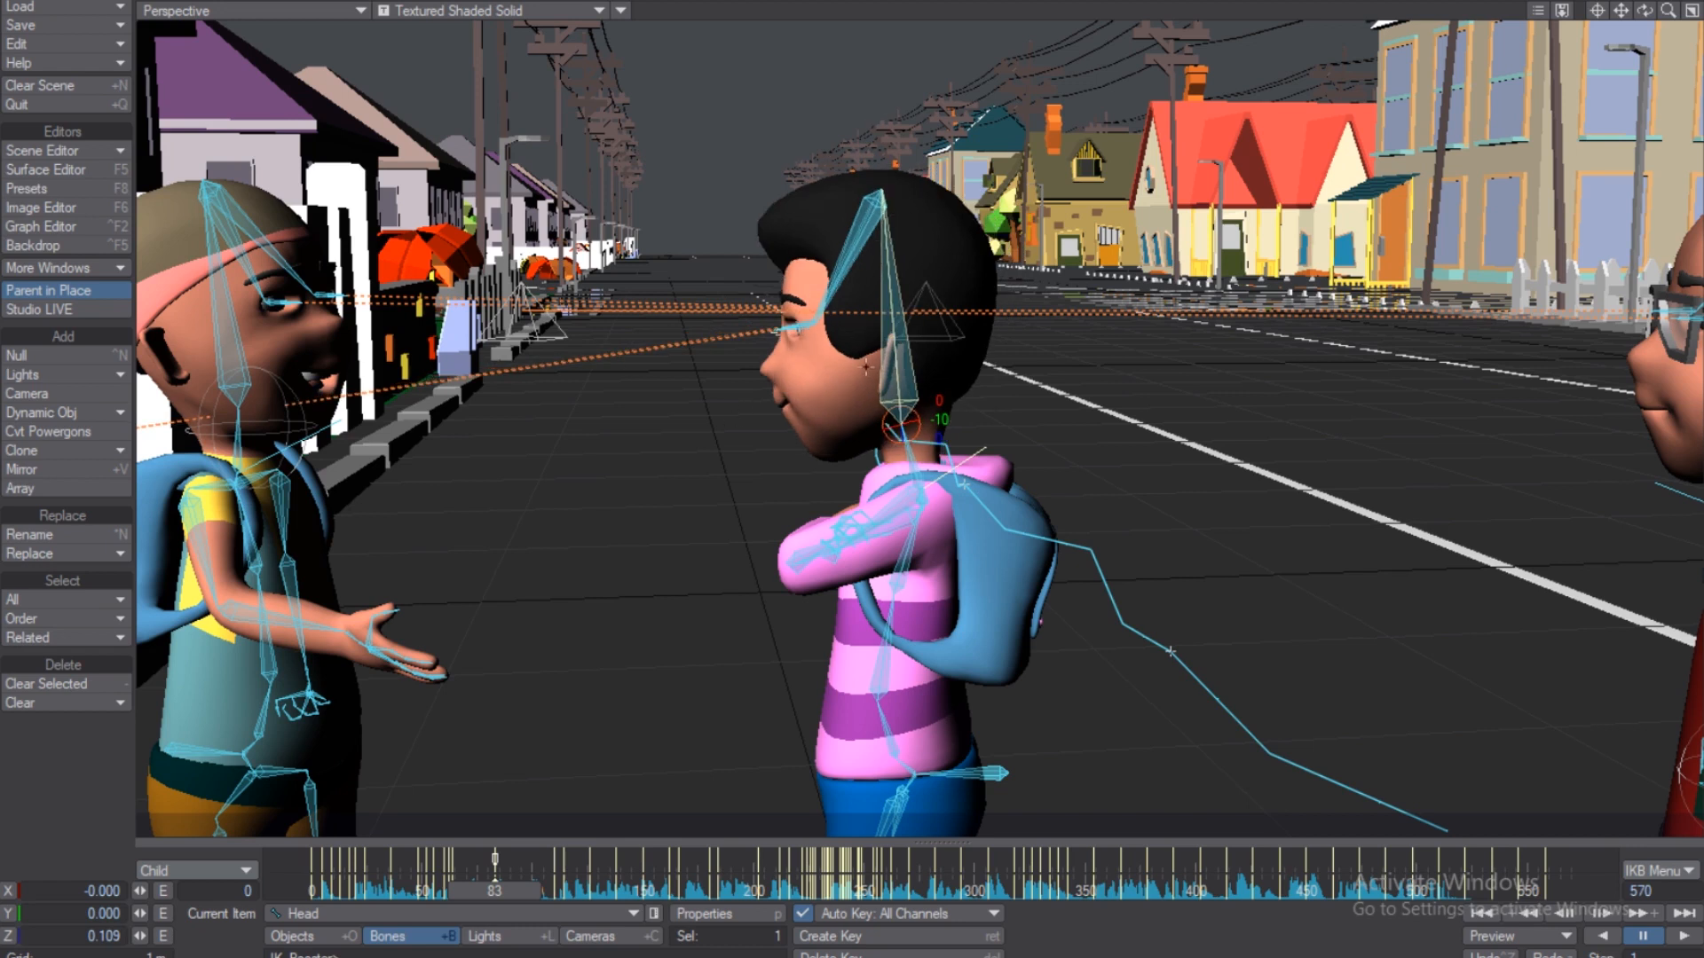
mouse_move(1643, 12)
left_mouse_down()
mouse_move(1579, 12)
mouse_move(1671, 13)
left_mouse_up()
With keying set to All item, delete the old frame-83 key.
left_click(800, 331)
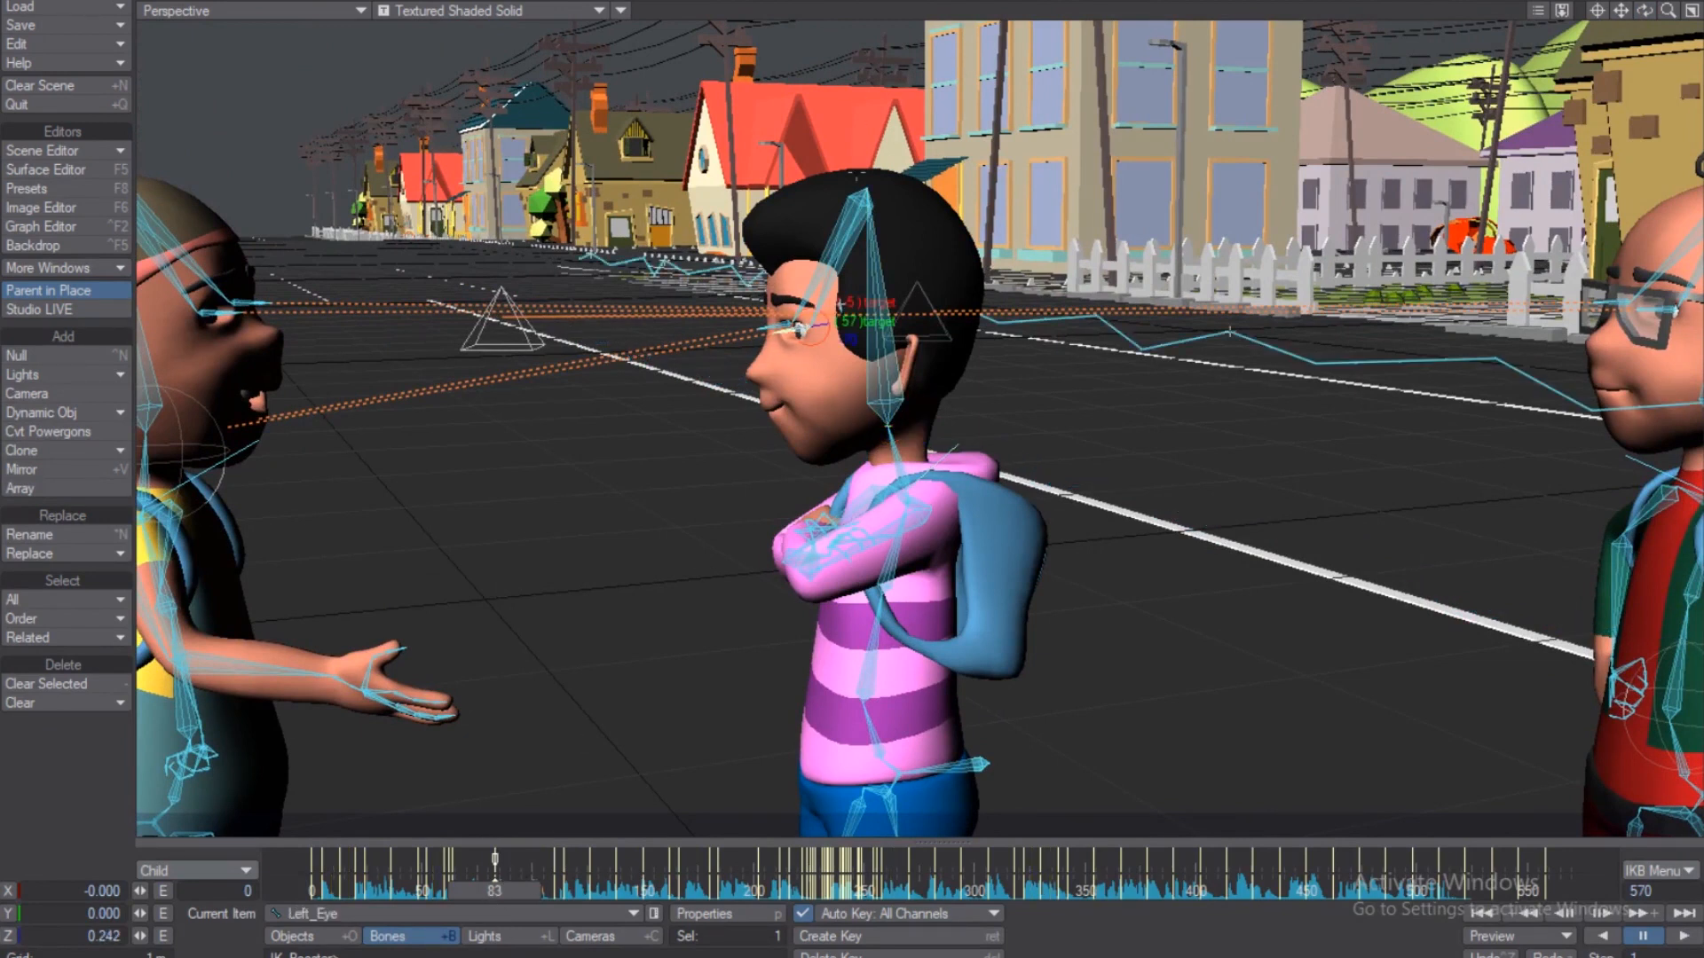
key("Down")
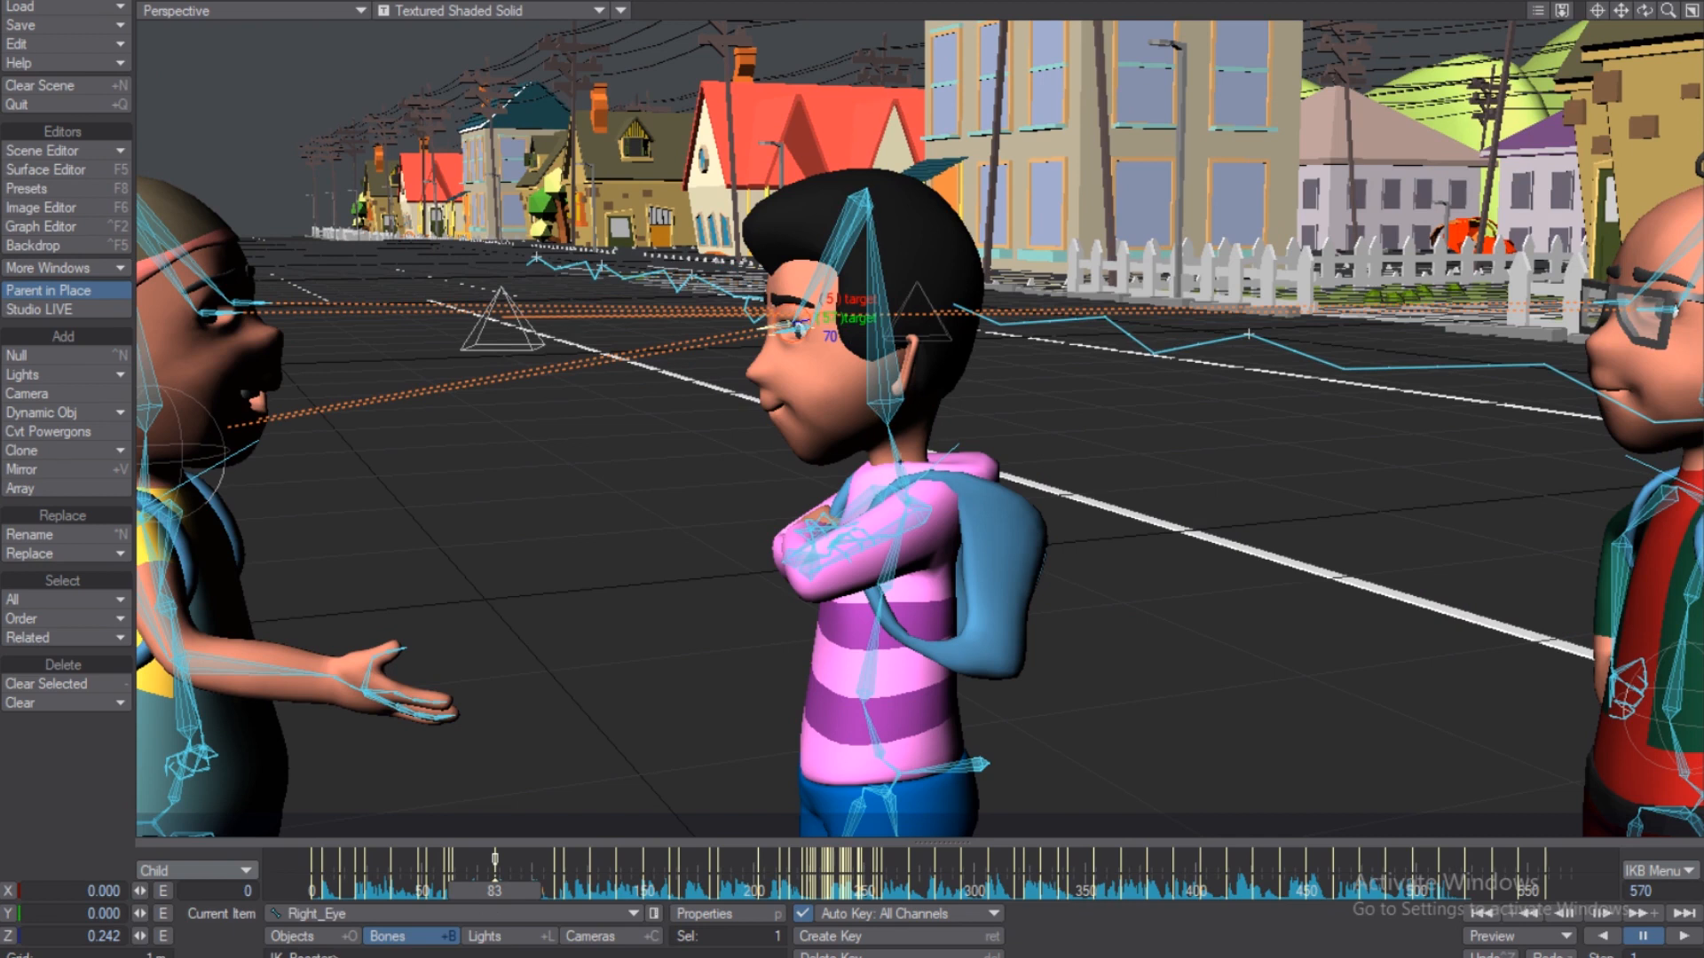
left_click(949, 444)
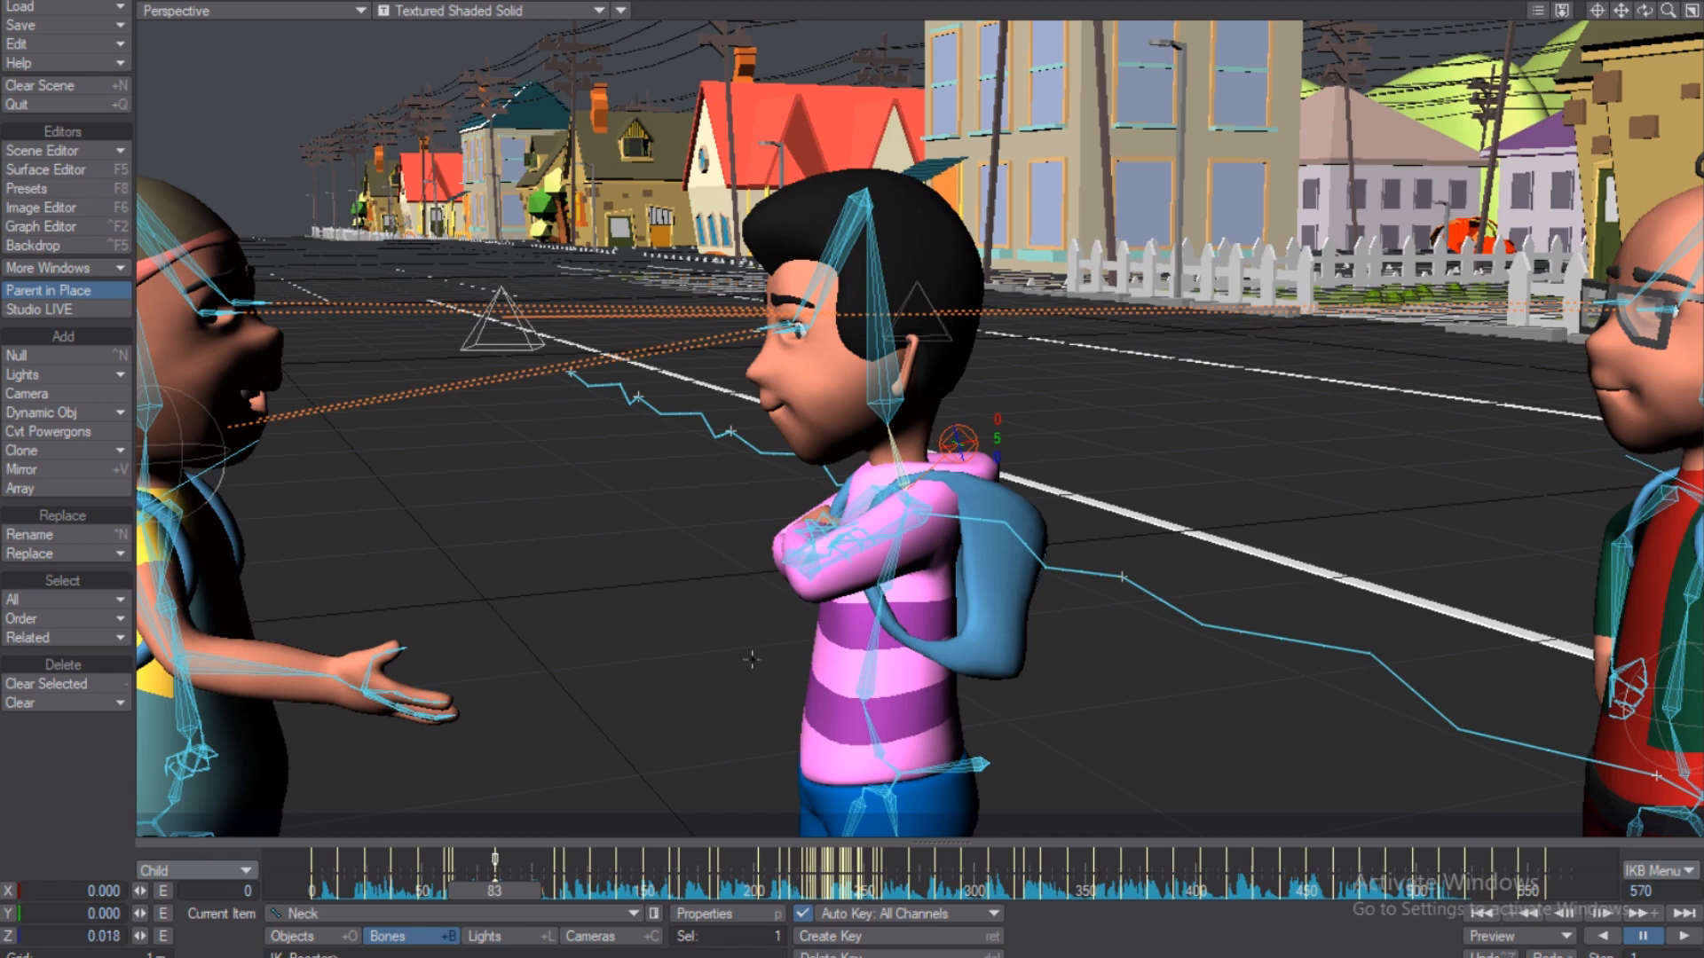
left_click(893, 420)
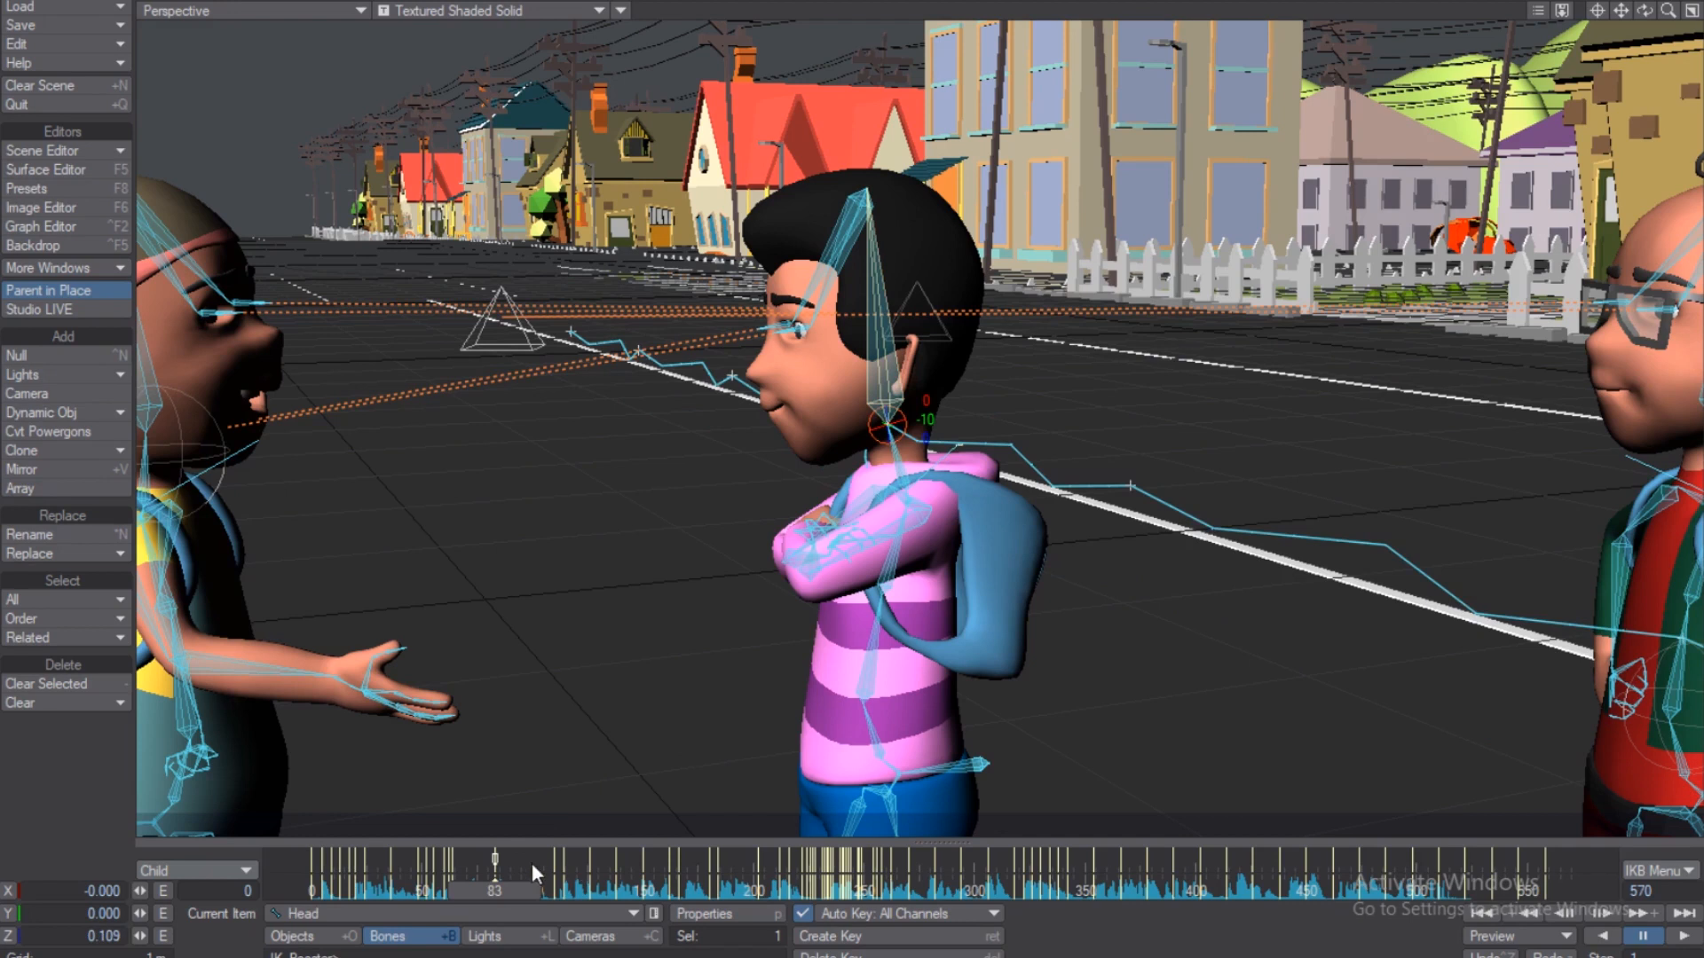
left_click(247, 867)
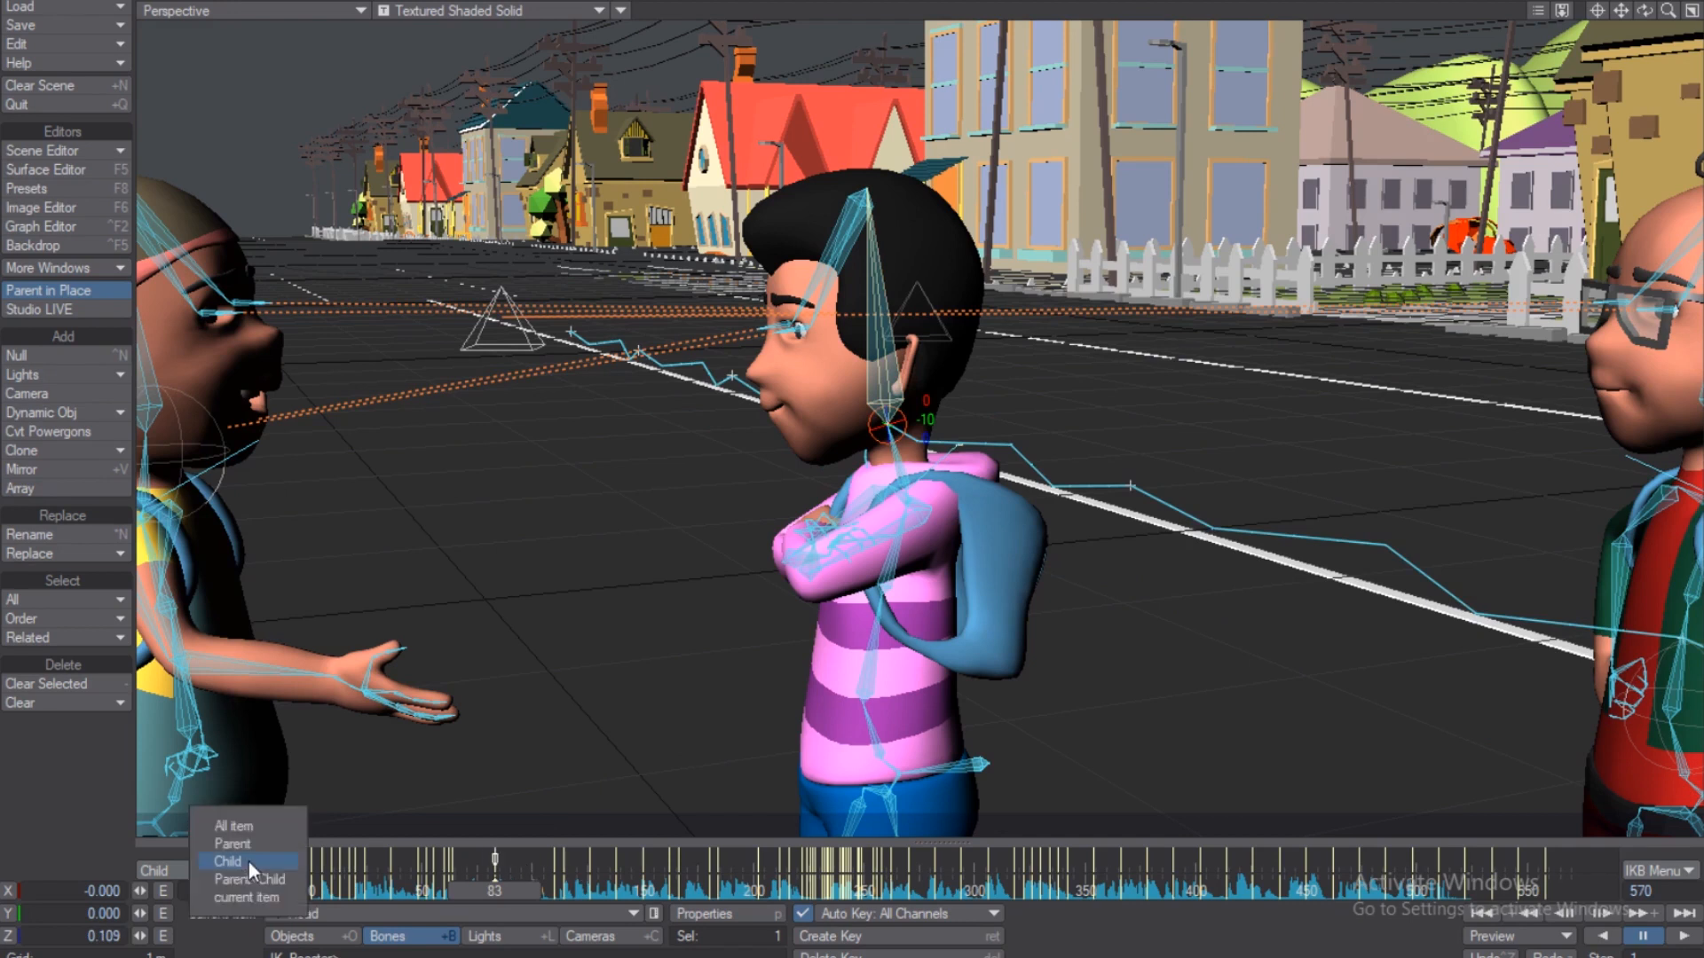
left_click(235, 826)
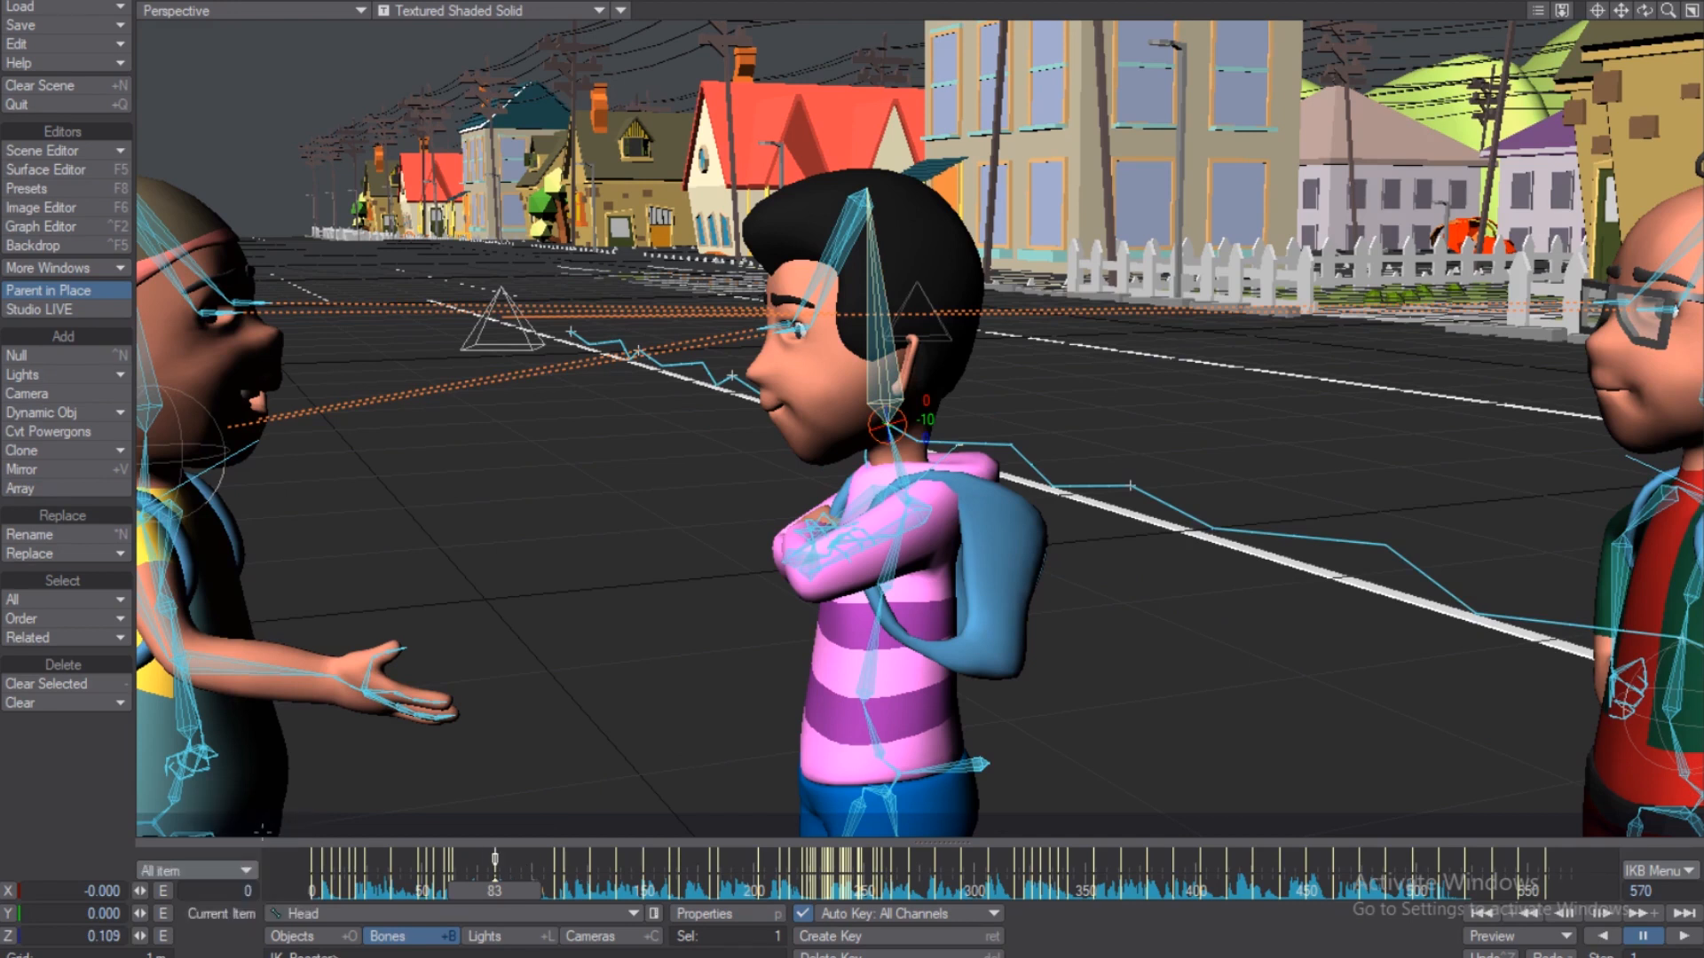
right_click(523, 855)
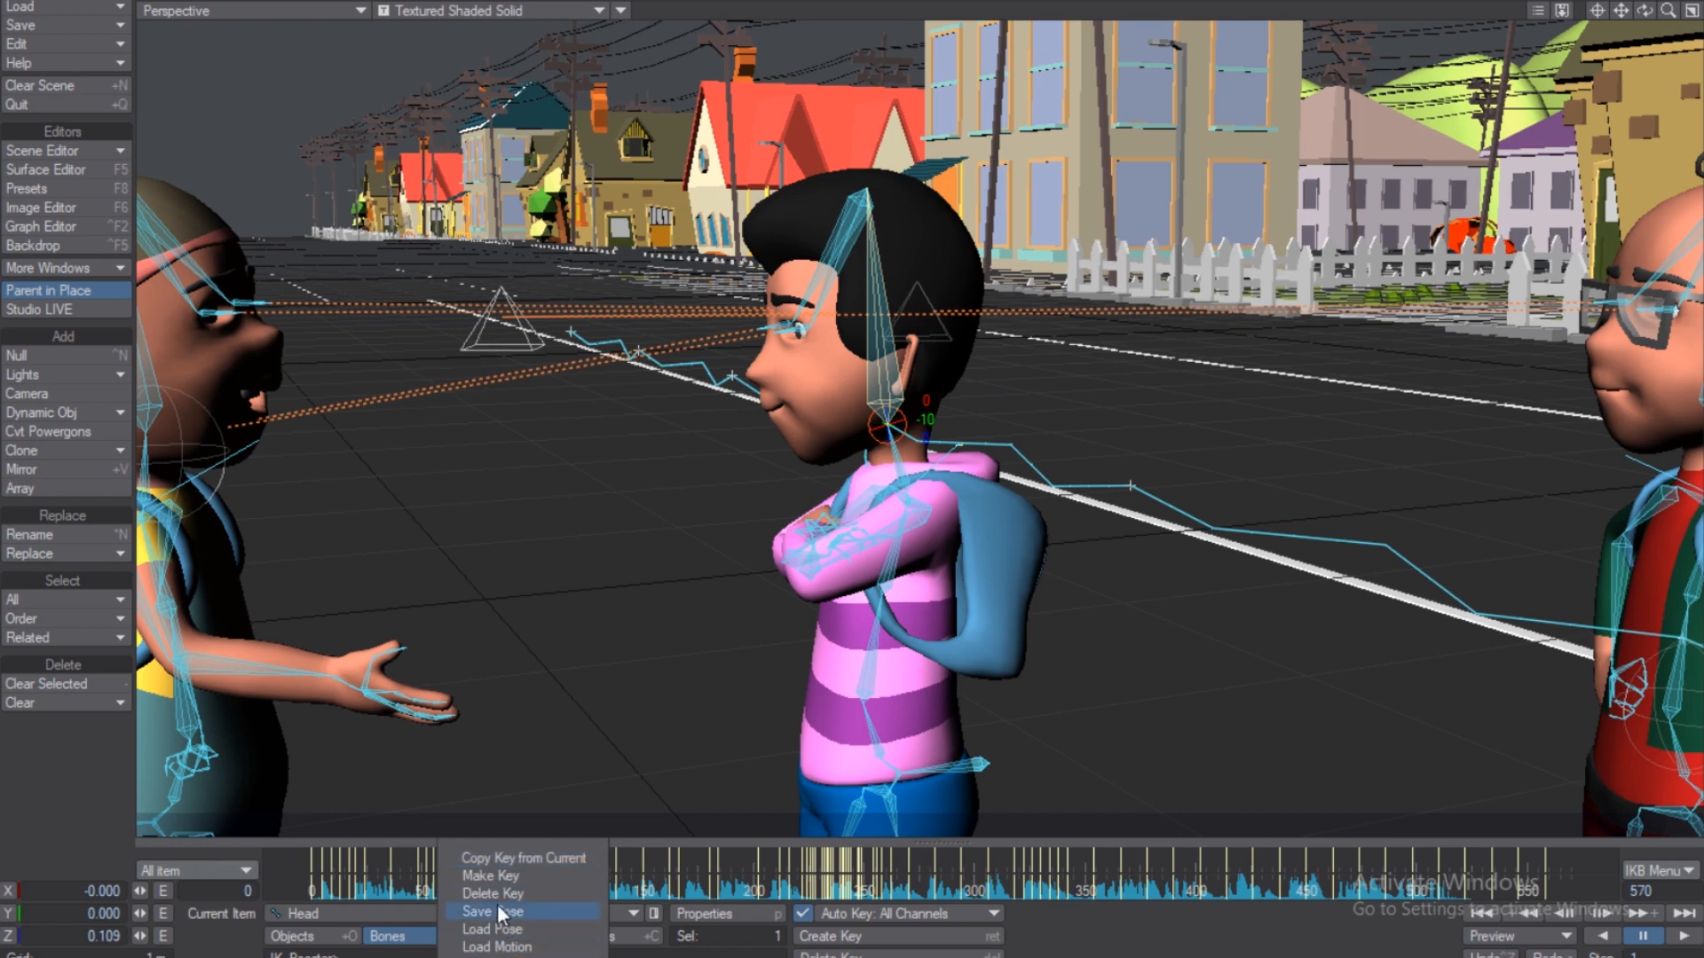
left_click(498, 891)
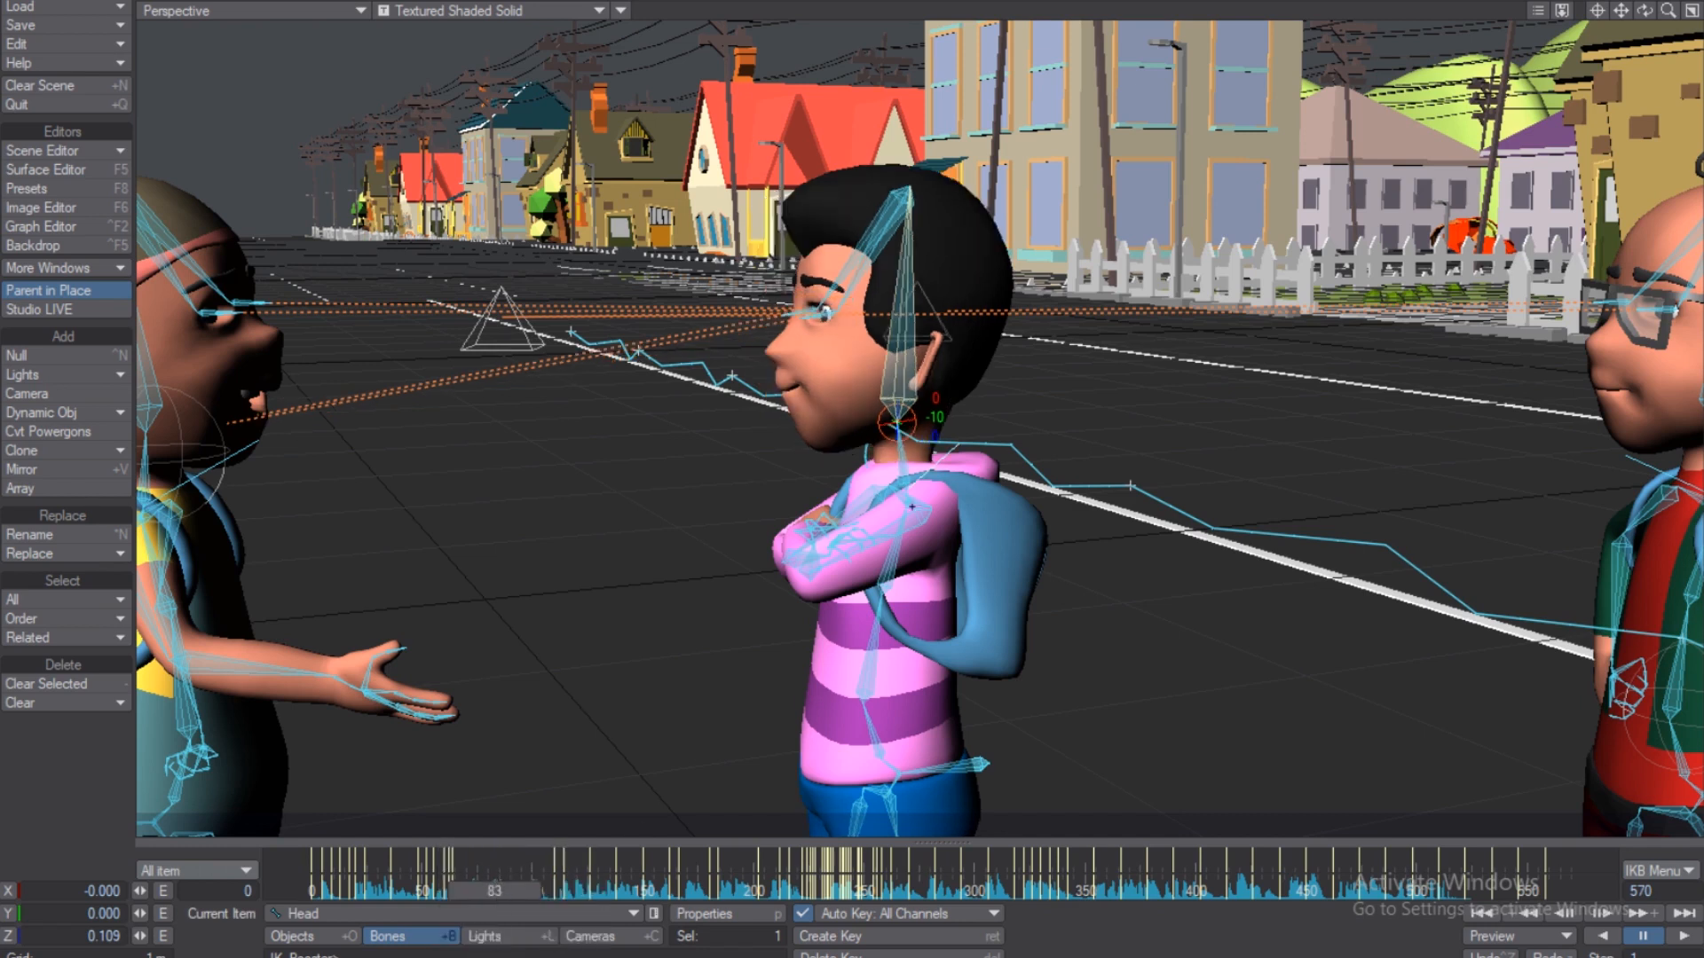
Set keying to Child and tilt the boy's head forward at frame 83.
left_click(238, 871)
left_click(229, 905)
left_click_drag(897, 423, 885, 425)
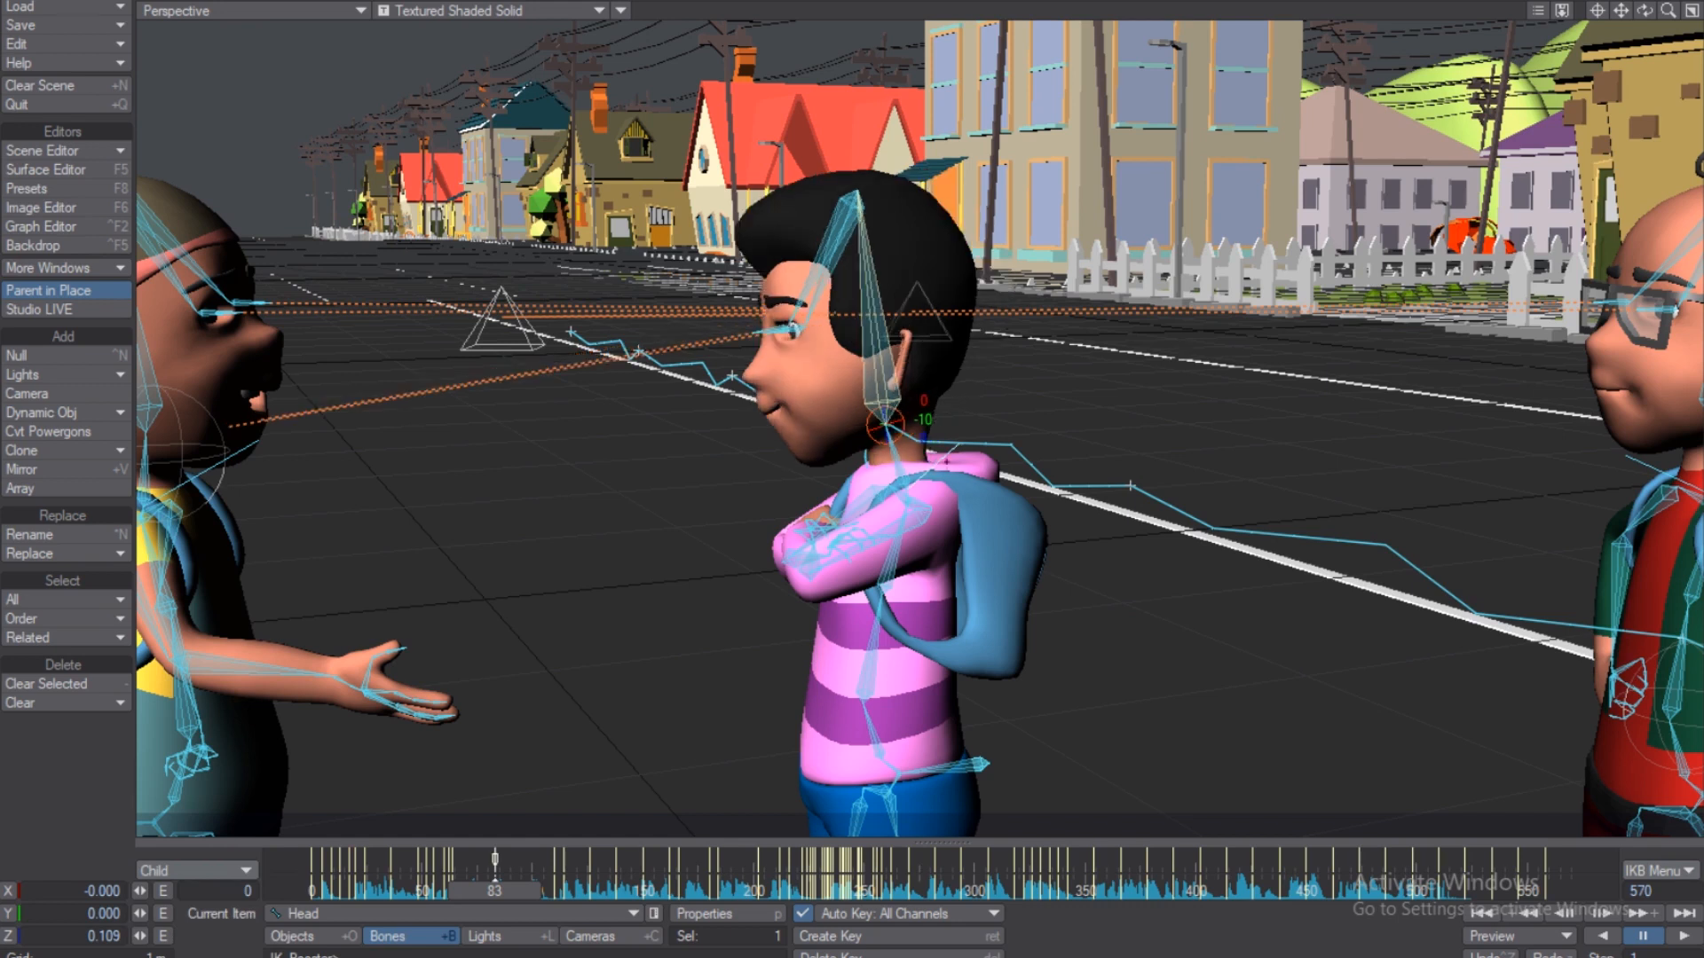
Inspect the Neck, upper and lower torso, COG and Left_Eye bones for keys.
left_click(958, 443)
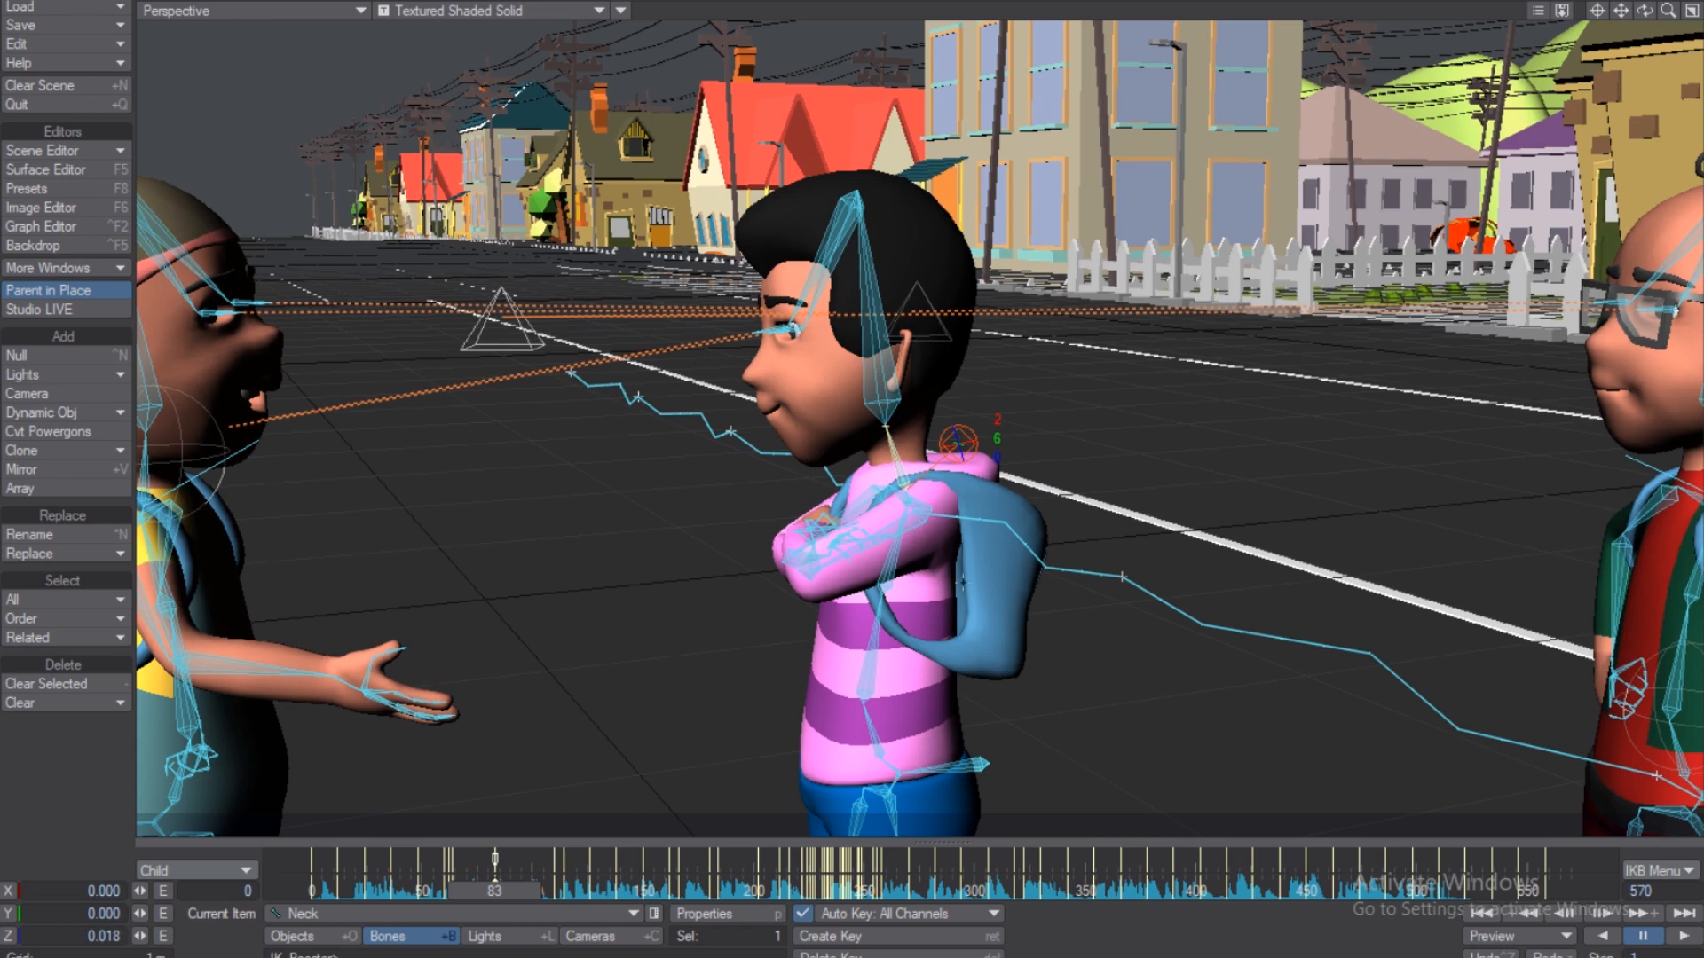
left_click(907, 585)
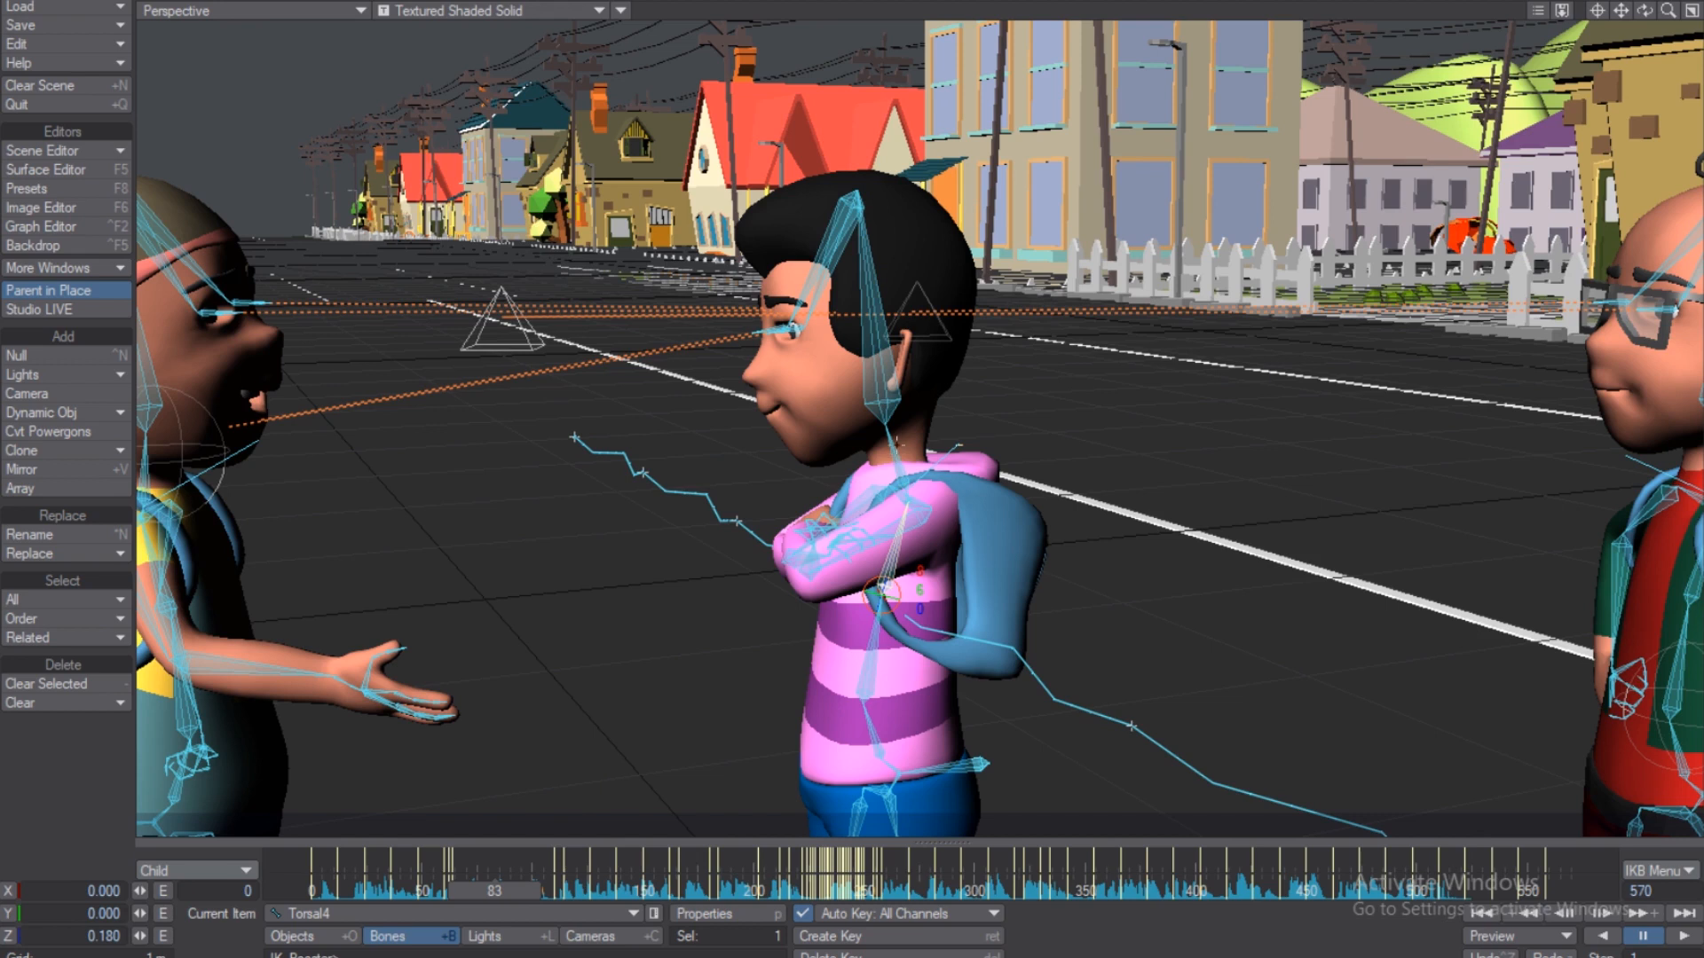
left_click(874, 708)
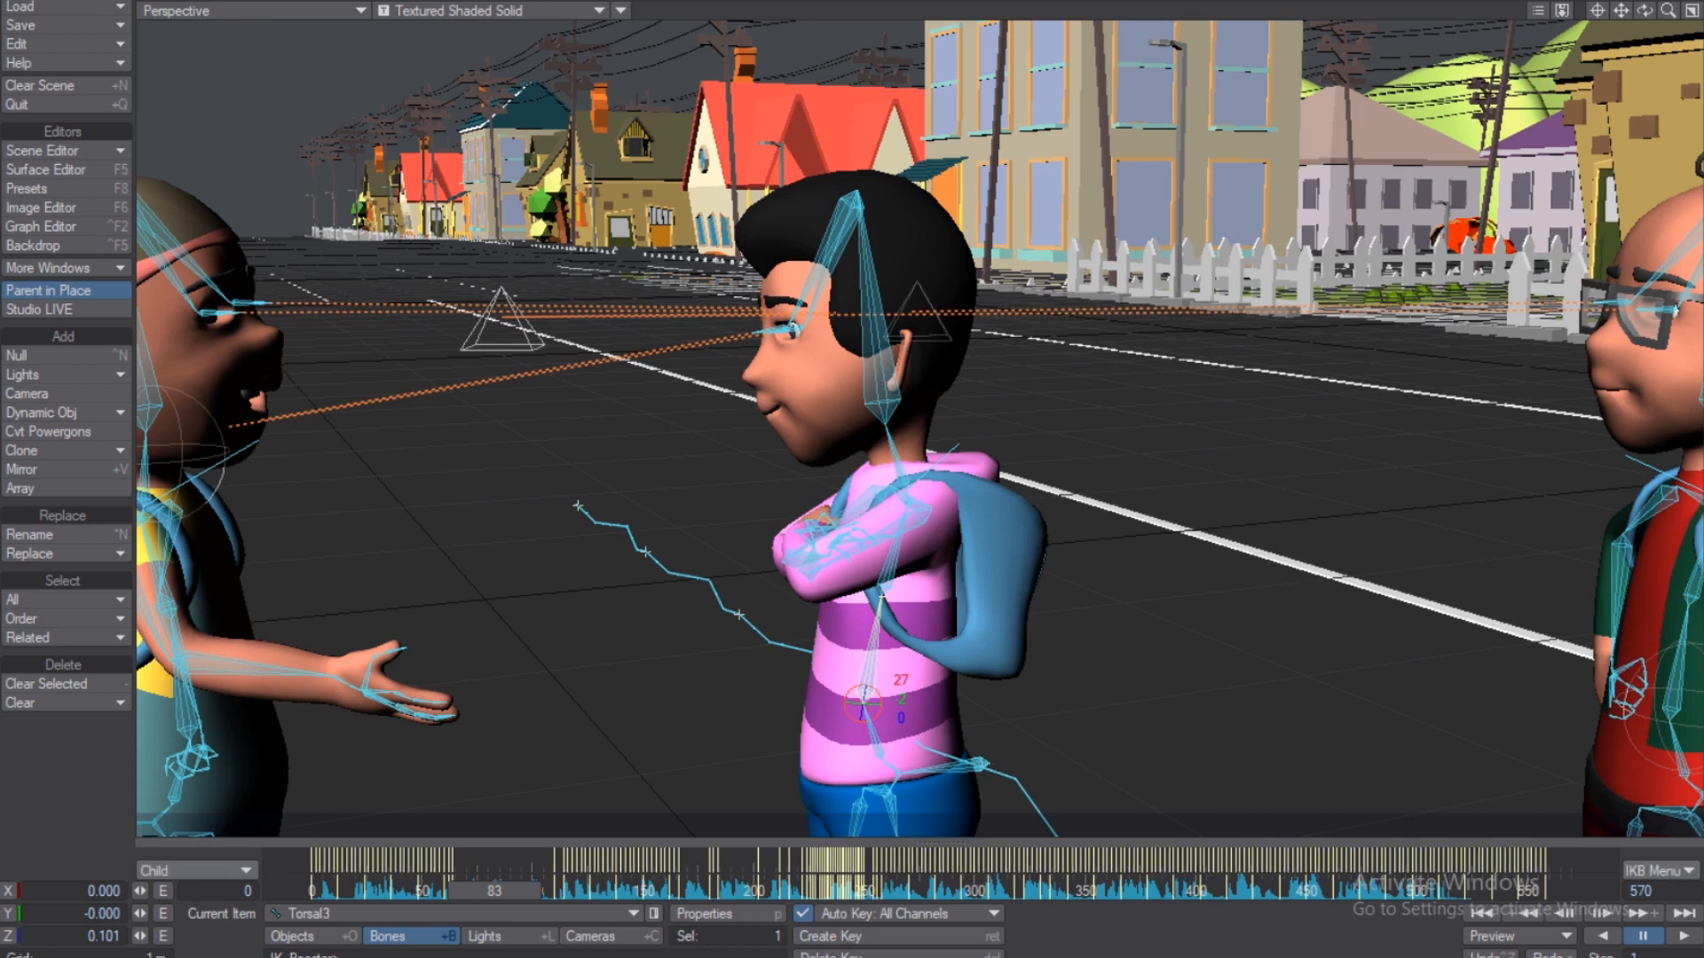
left_click(981, 763)
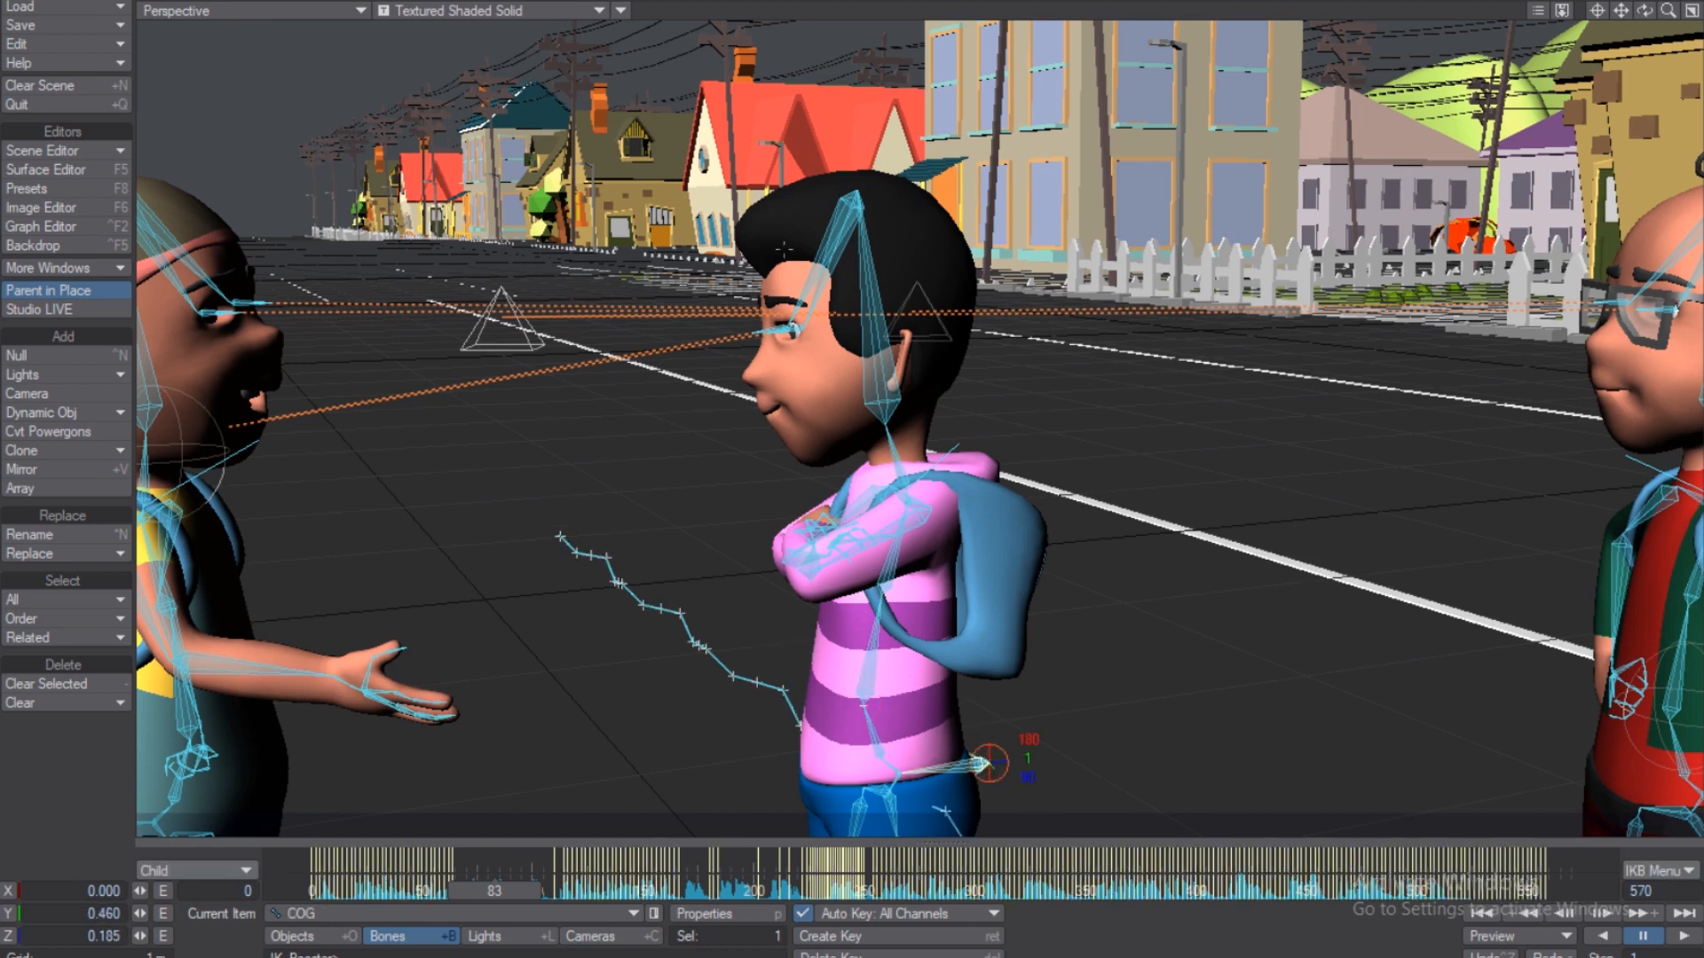
left_click(797, 324)
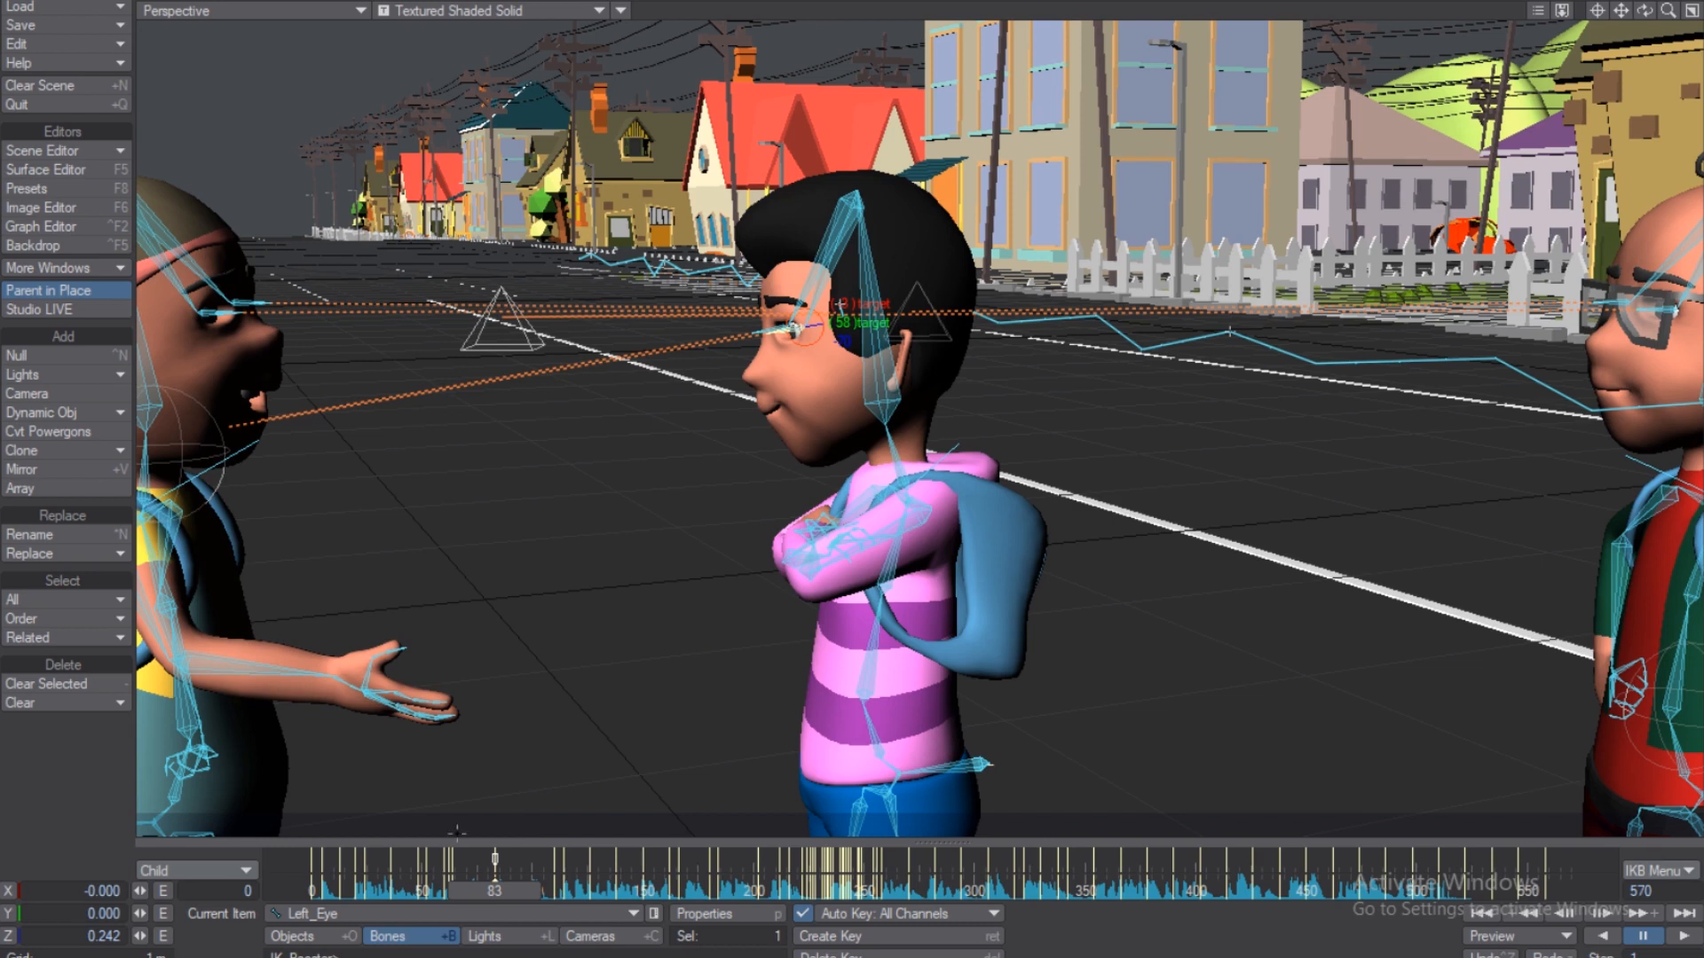
left_click(980, 763)
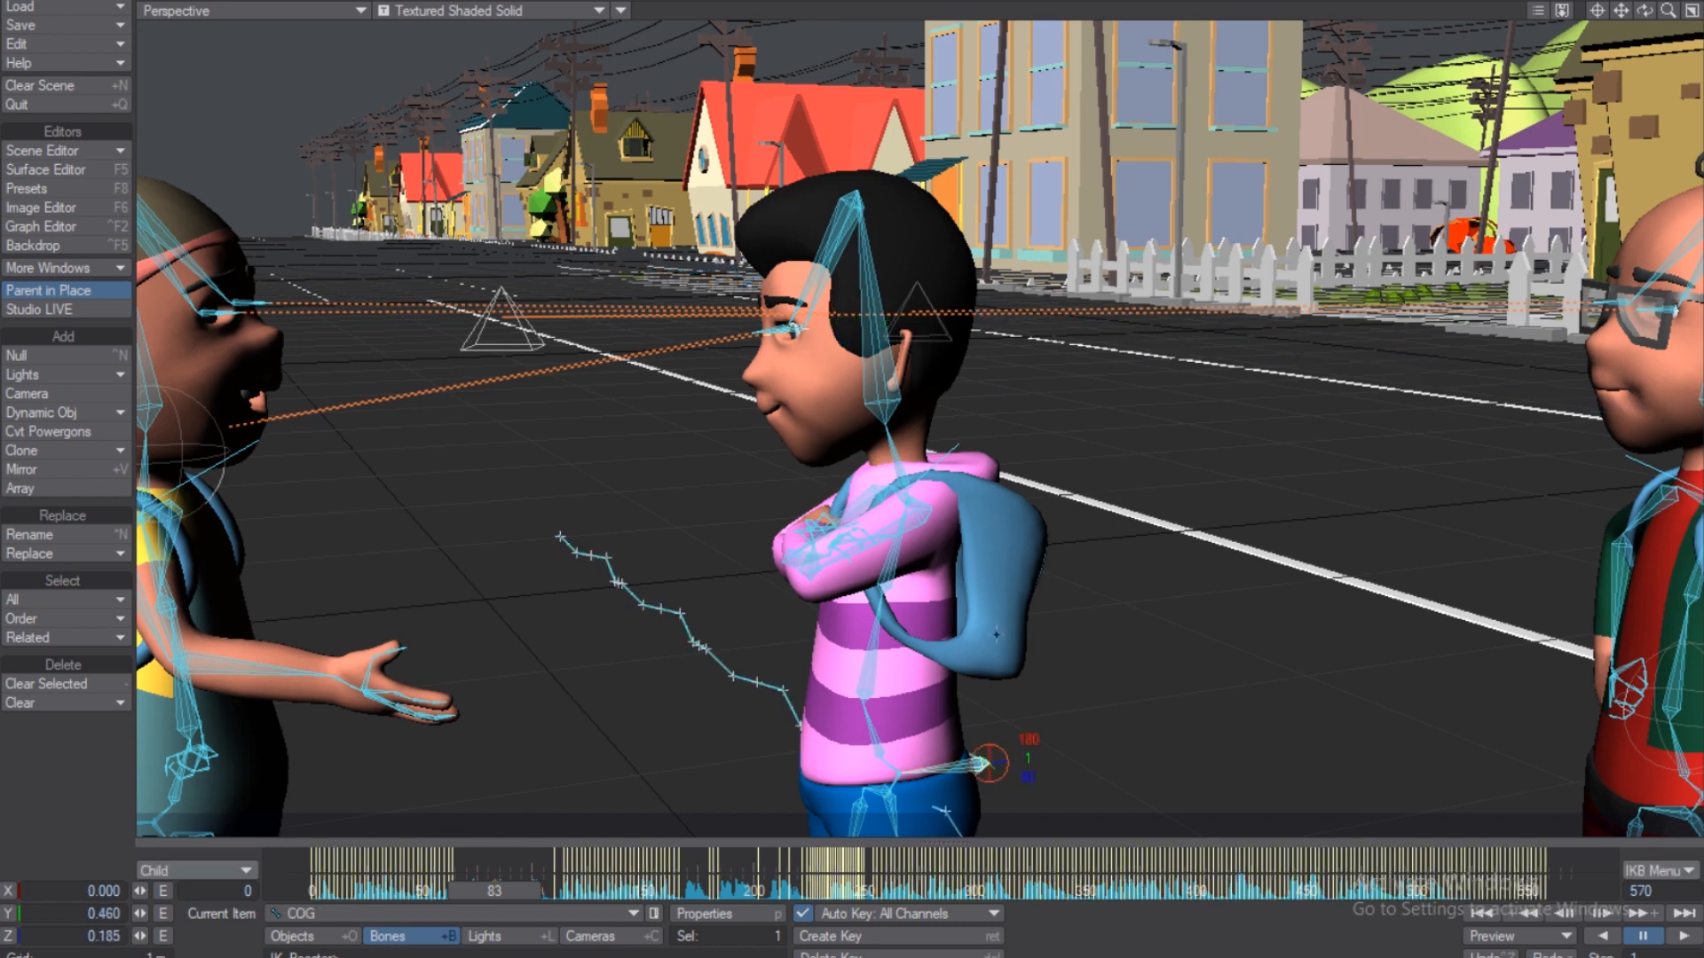
Set keying to All item and delete the Head's key at frame 83.
left_click(230, 869)
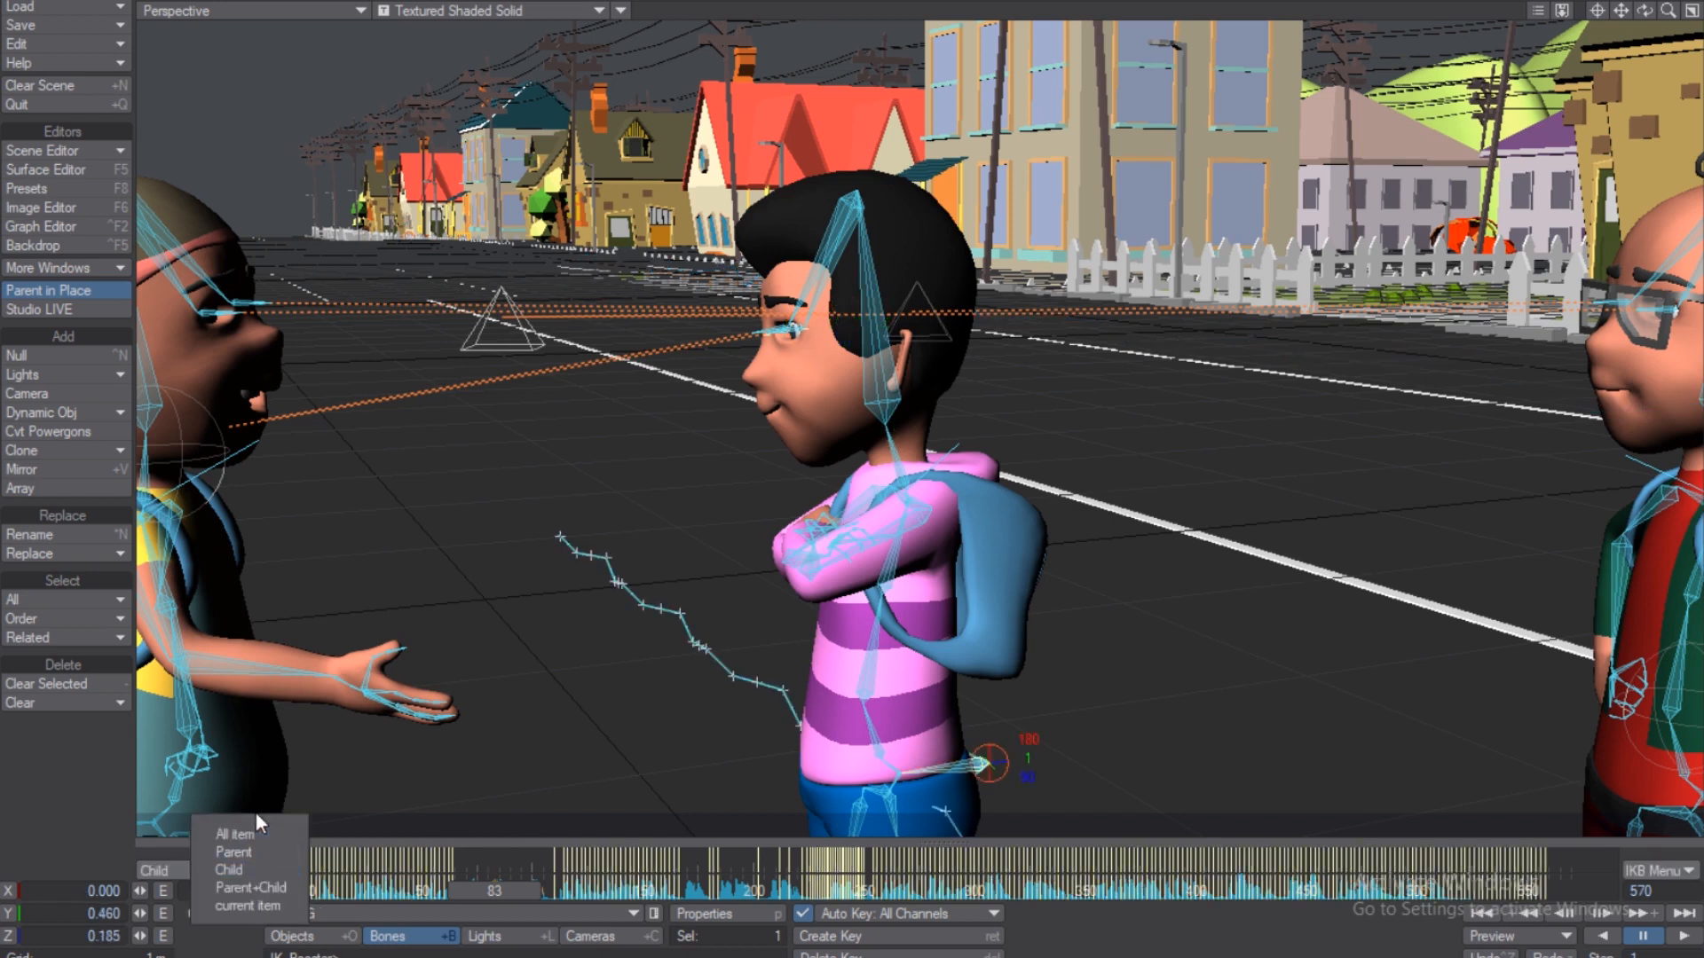
left_click(255, 836)
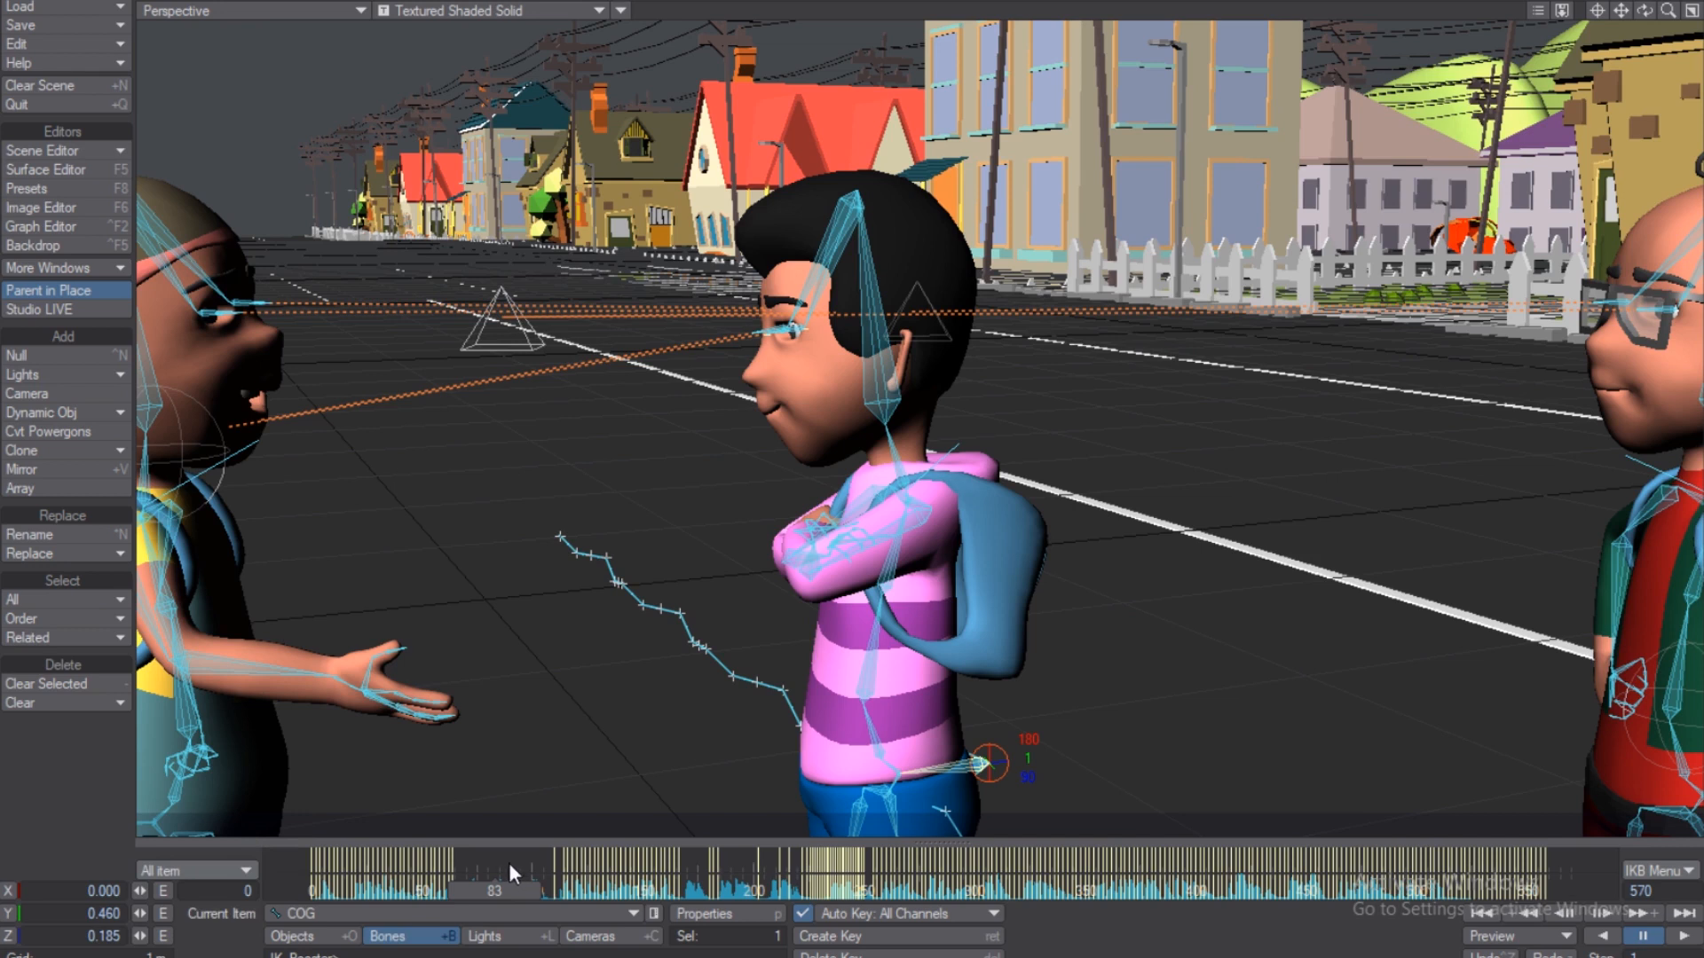
left_click(887, 425)
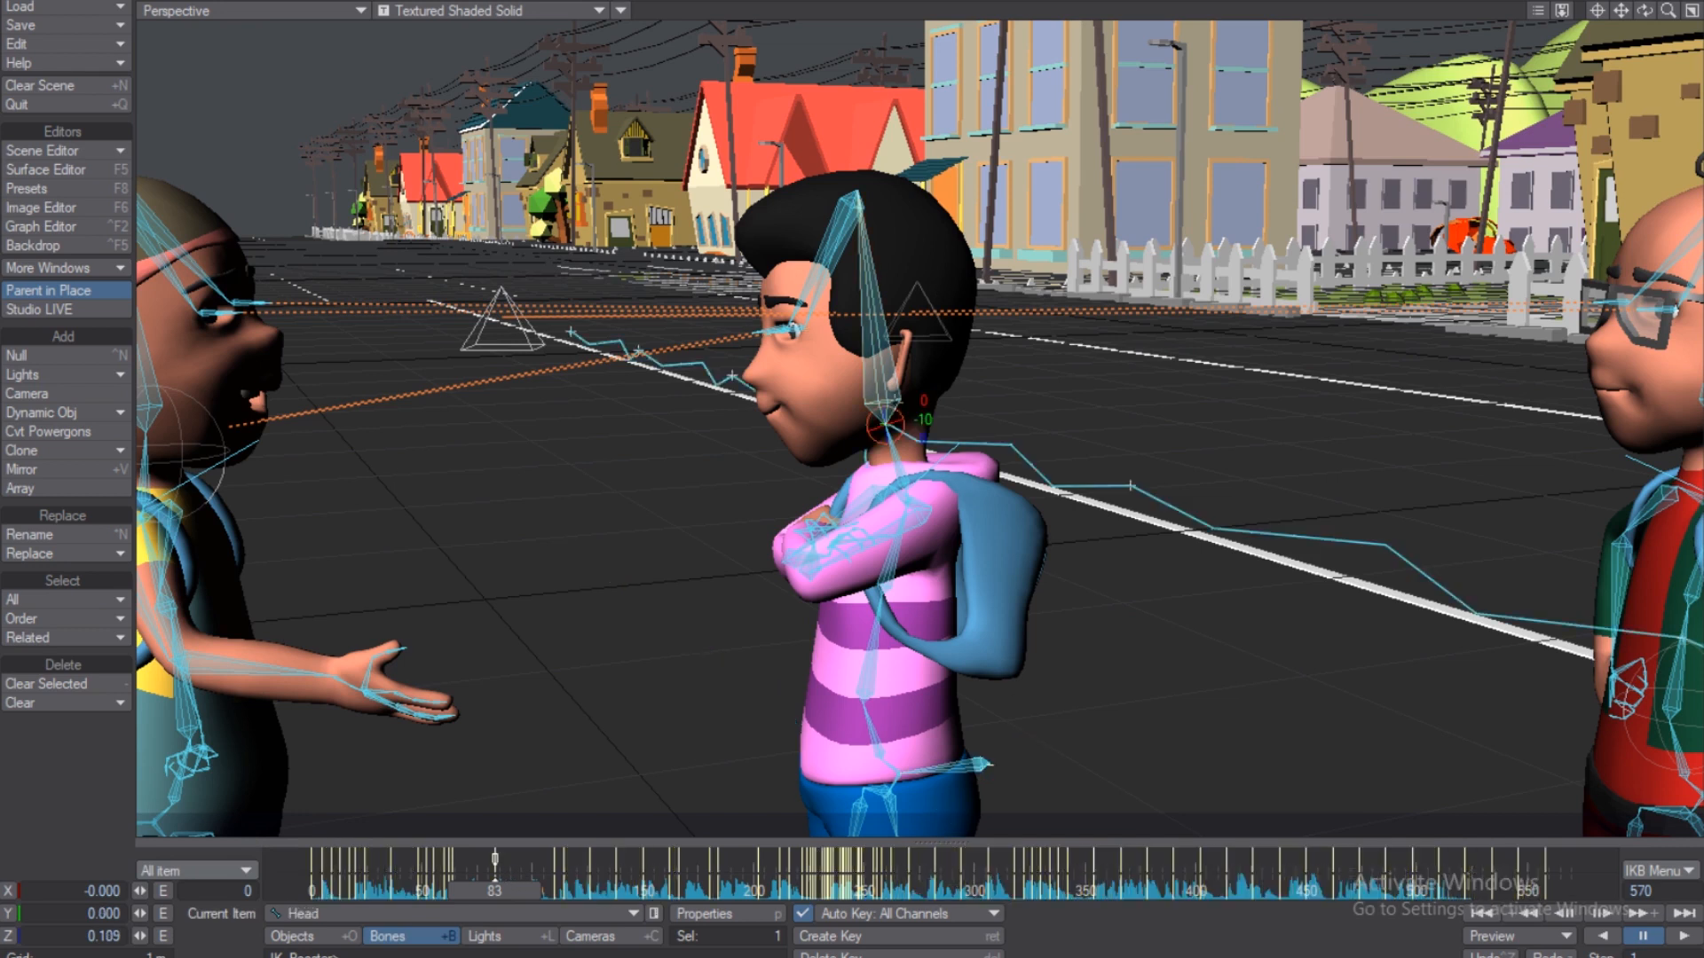
right_click(499, 859)
left_click(503, 896)
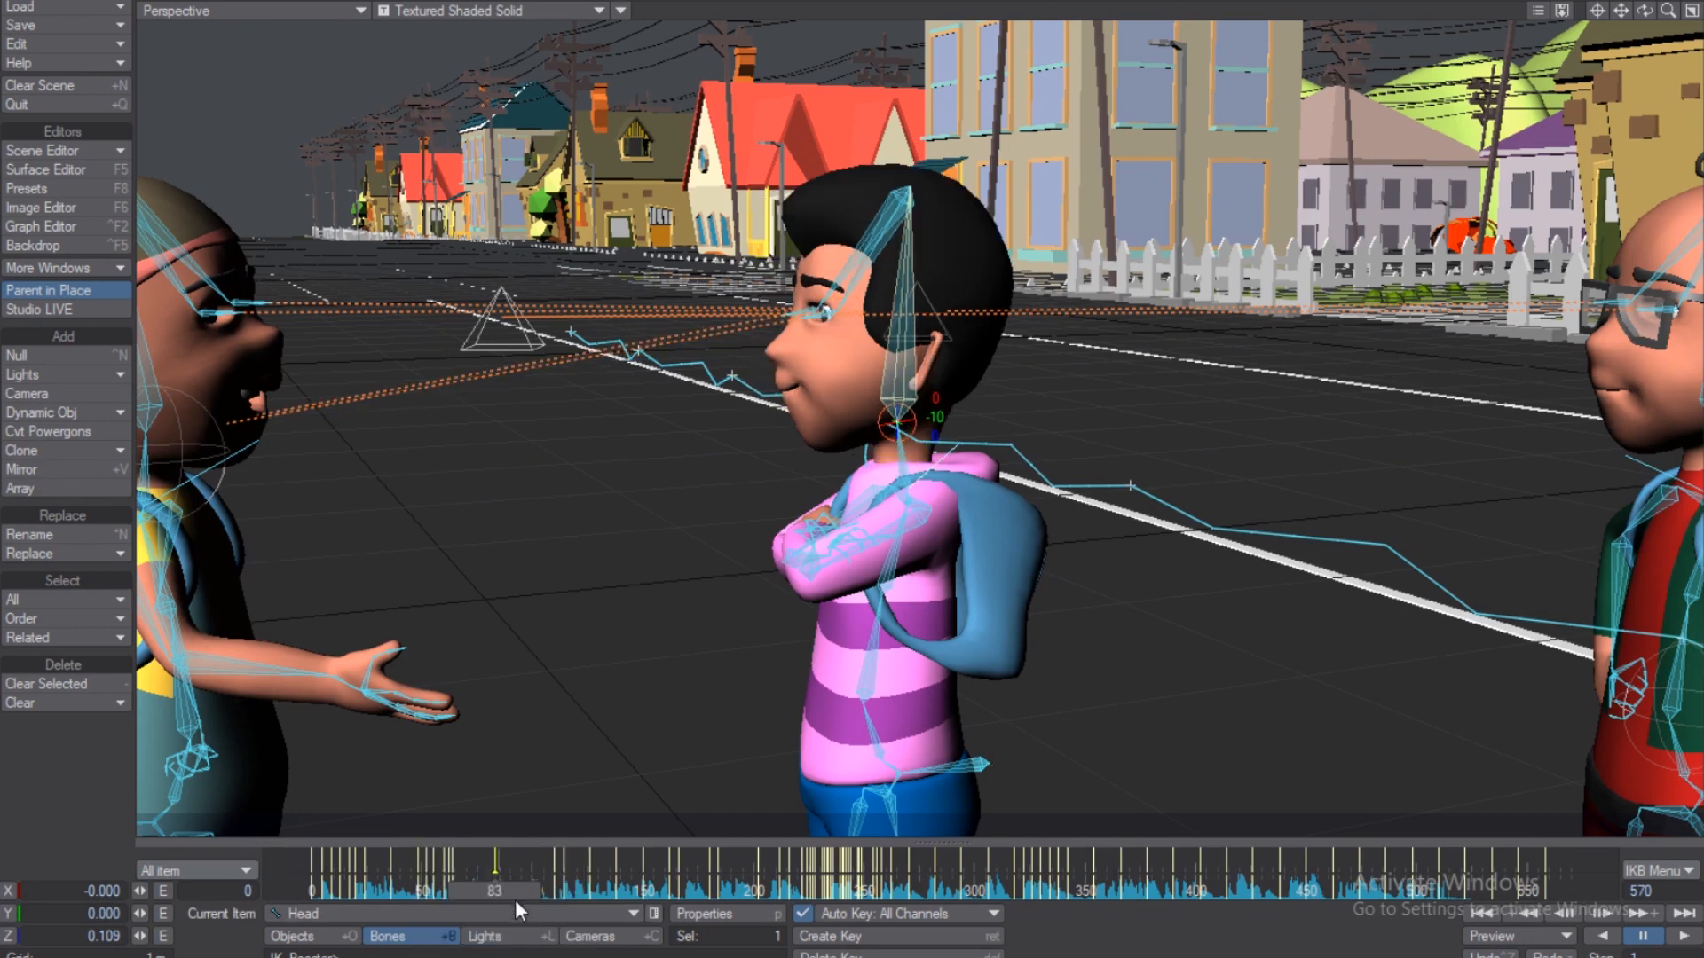
left_click(246, 873)
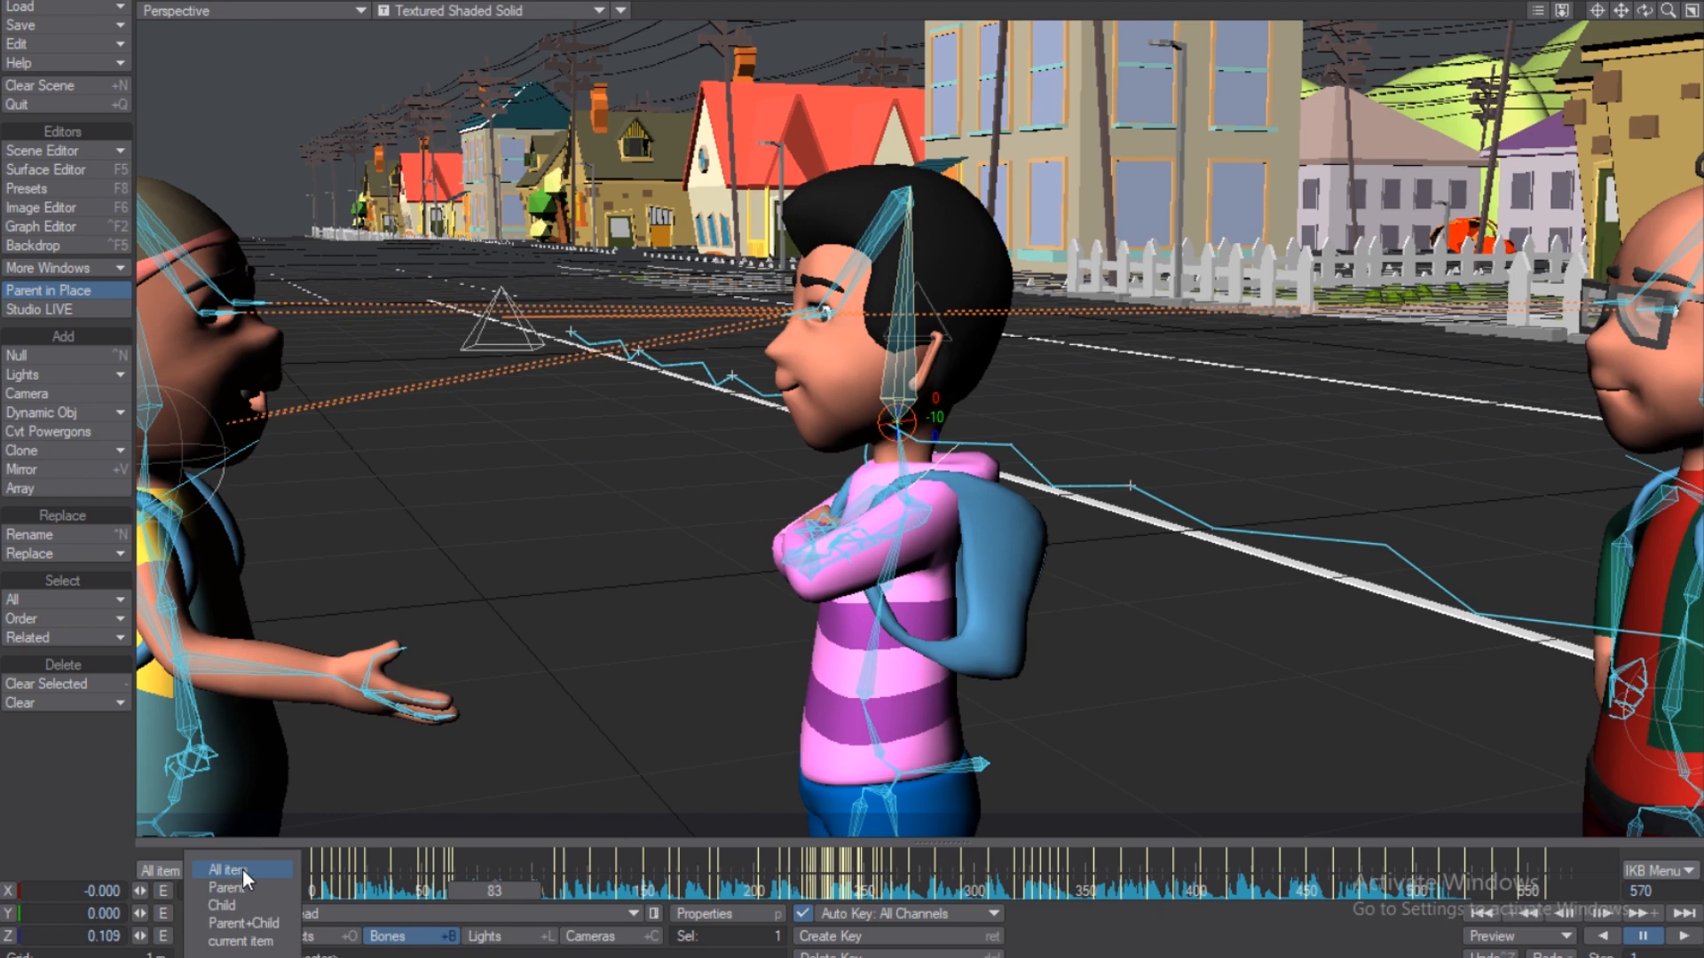
Try Parent+Child keying, toggle Move and IK Boost (Ctrl+B), then key only the current item.
left_click(244, 923)
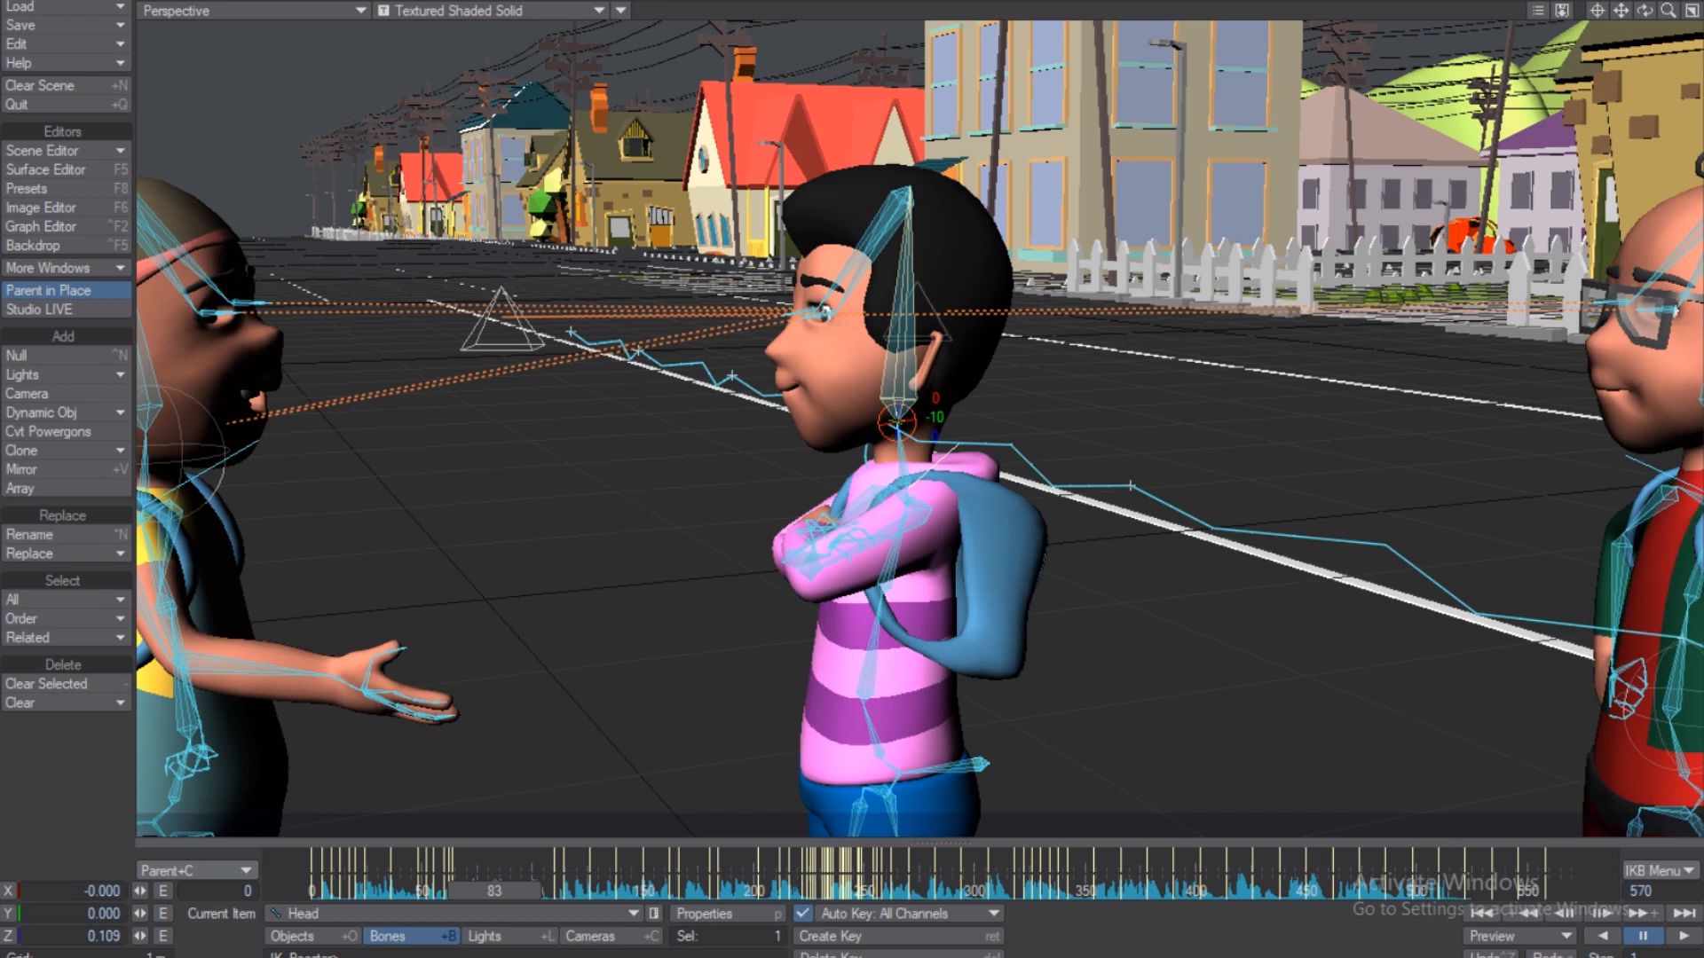
key("t")
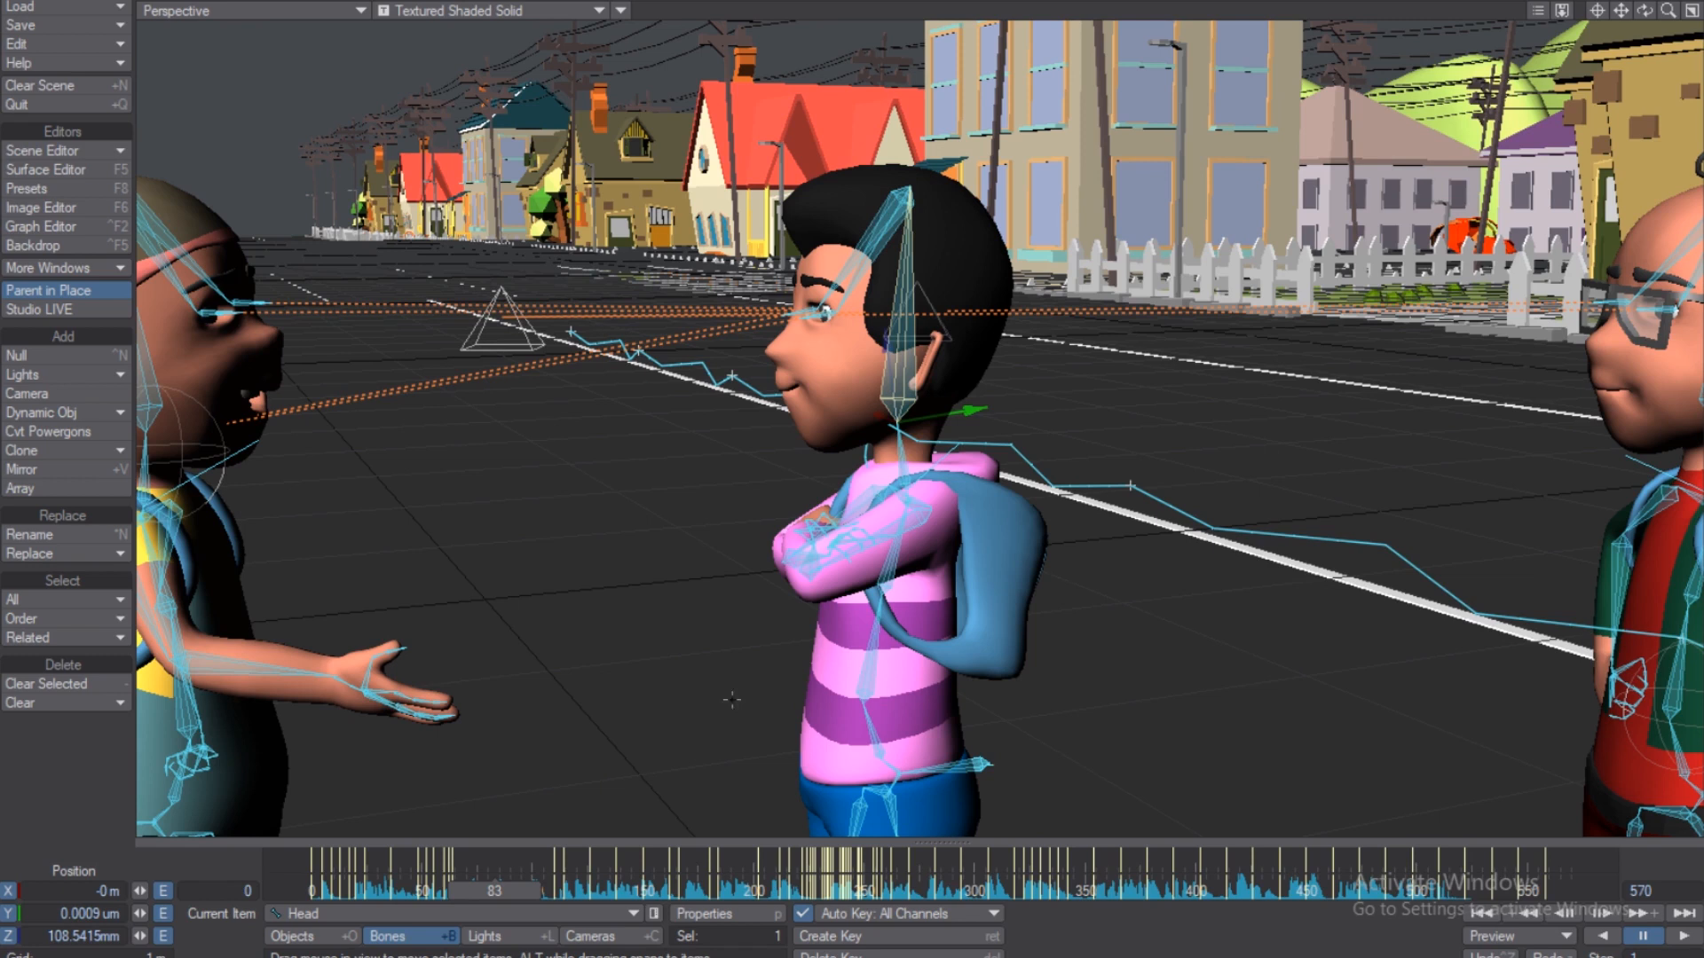
key("ctrl+b")
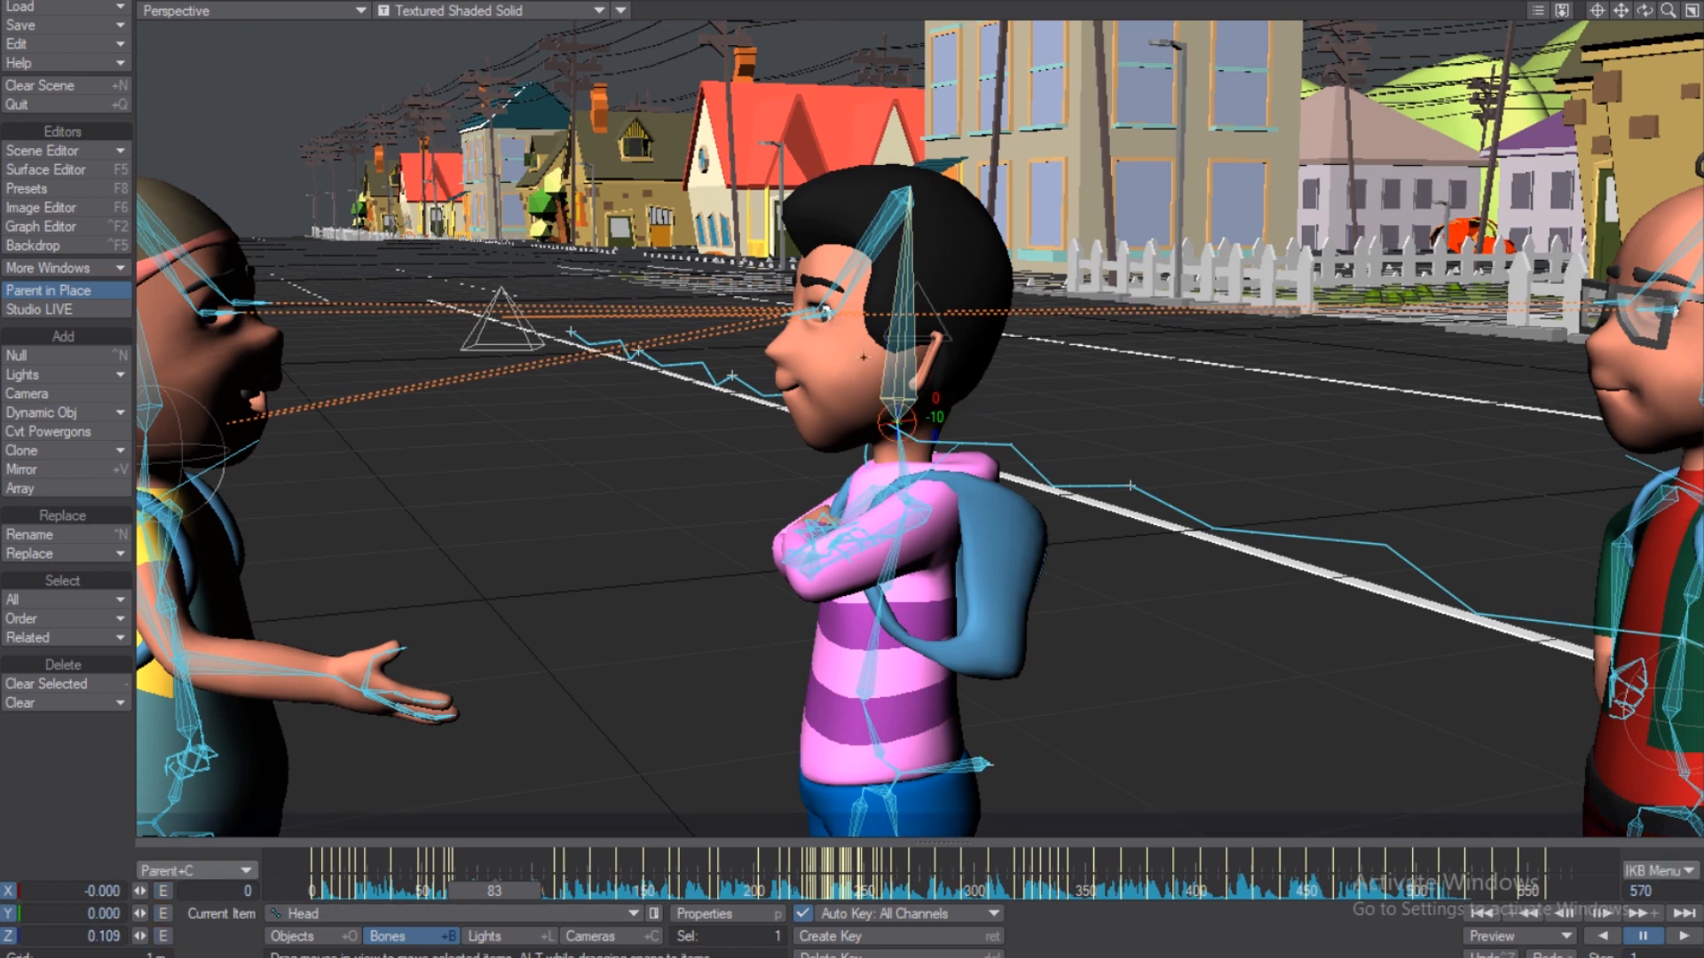
left_click(236, 872)
left_click(239, 890)
Tilt the boy's head forward at frame 83, then step through Left_Eye and Right_Eye back to Head.
left_click_drag(802, 321, 830, 371)
key("ctrl+z")
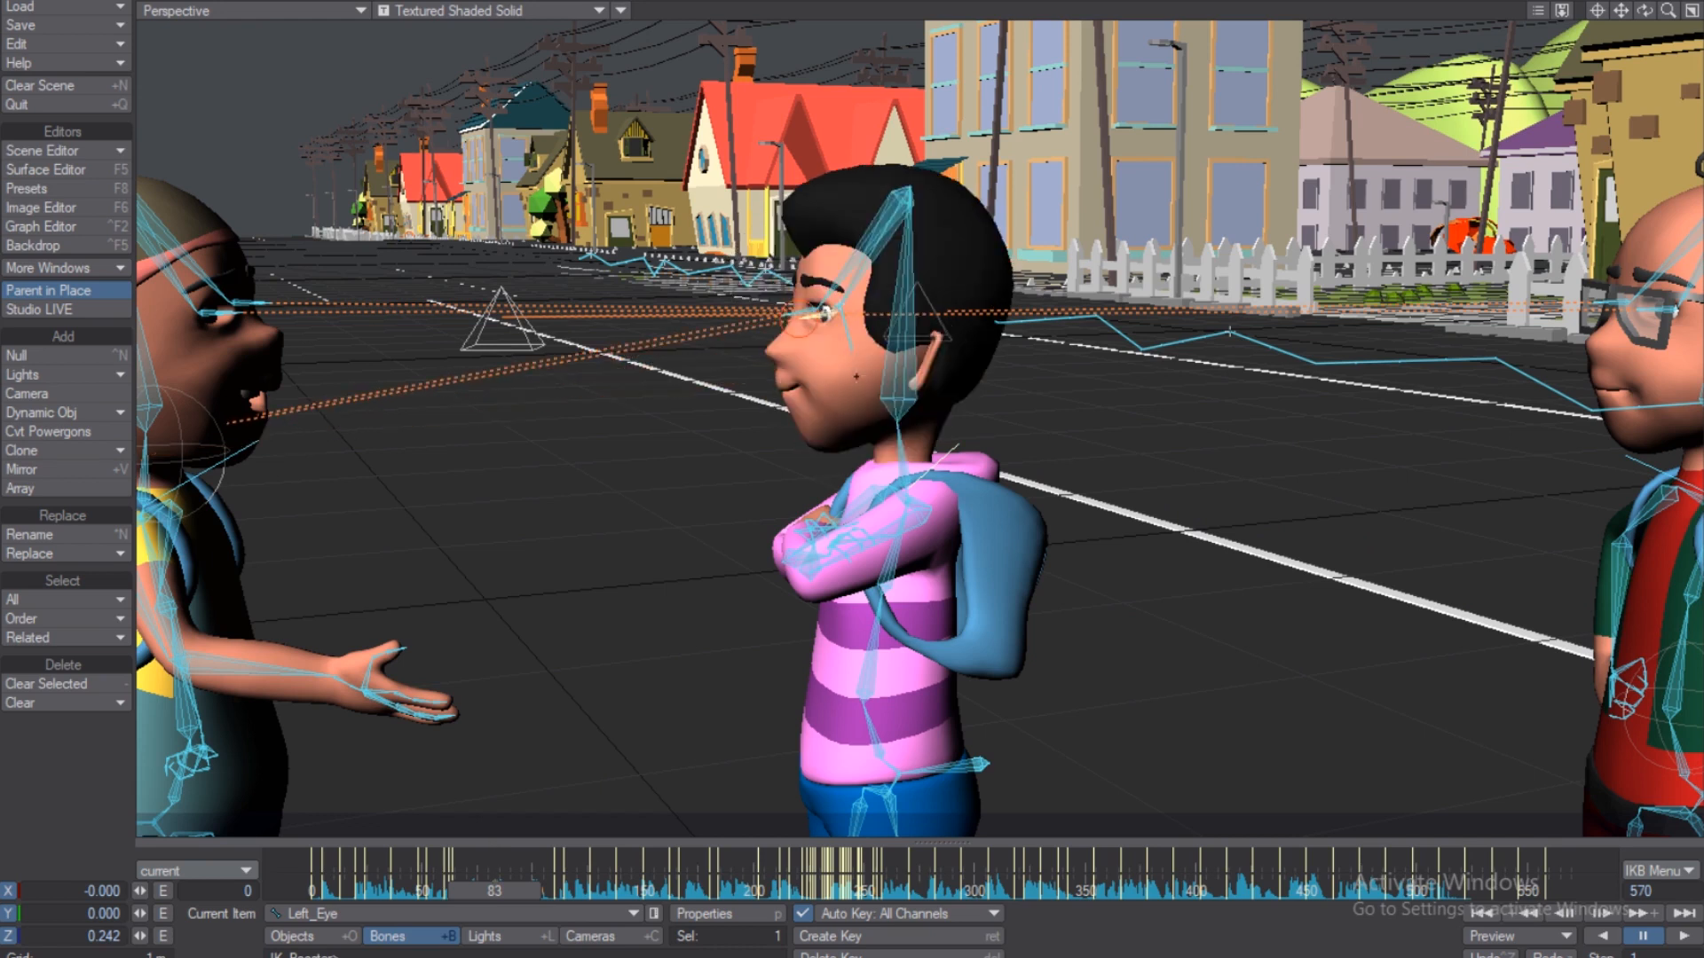
left_click_drag(897, 422, 884, 426)
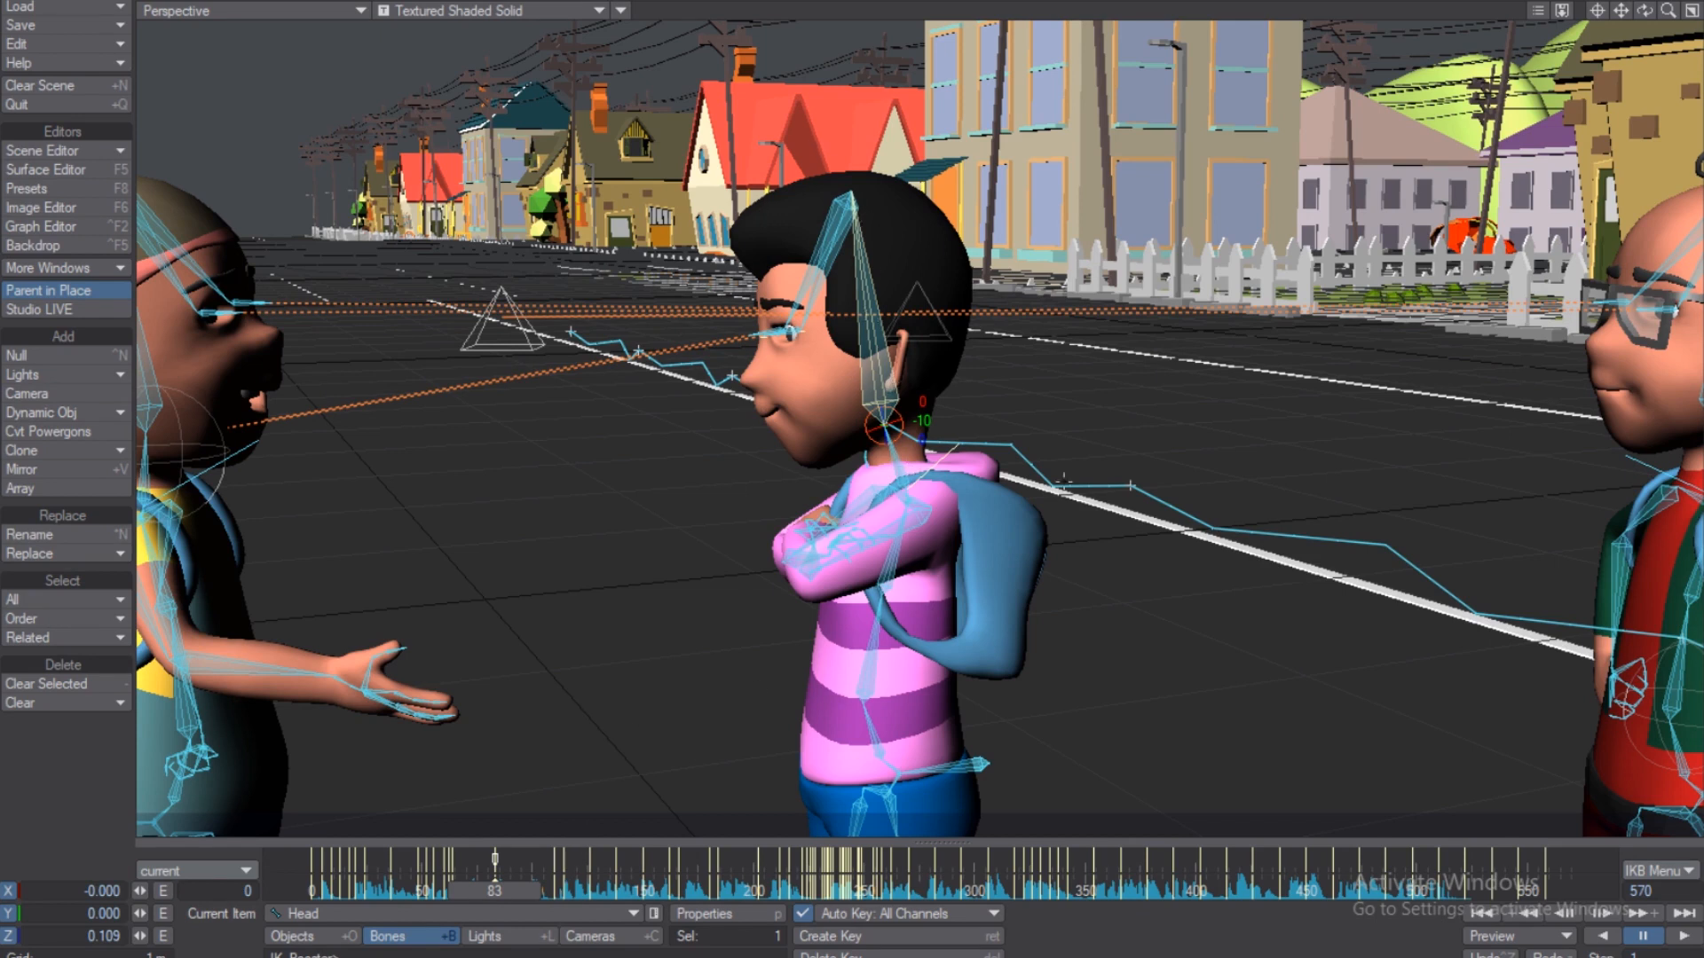
key("Down")
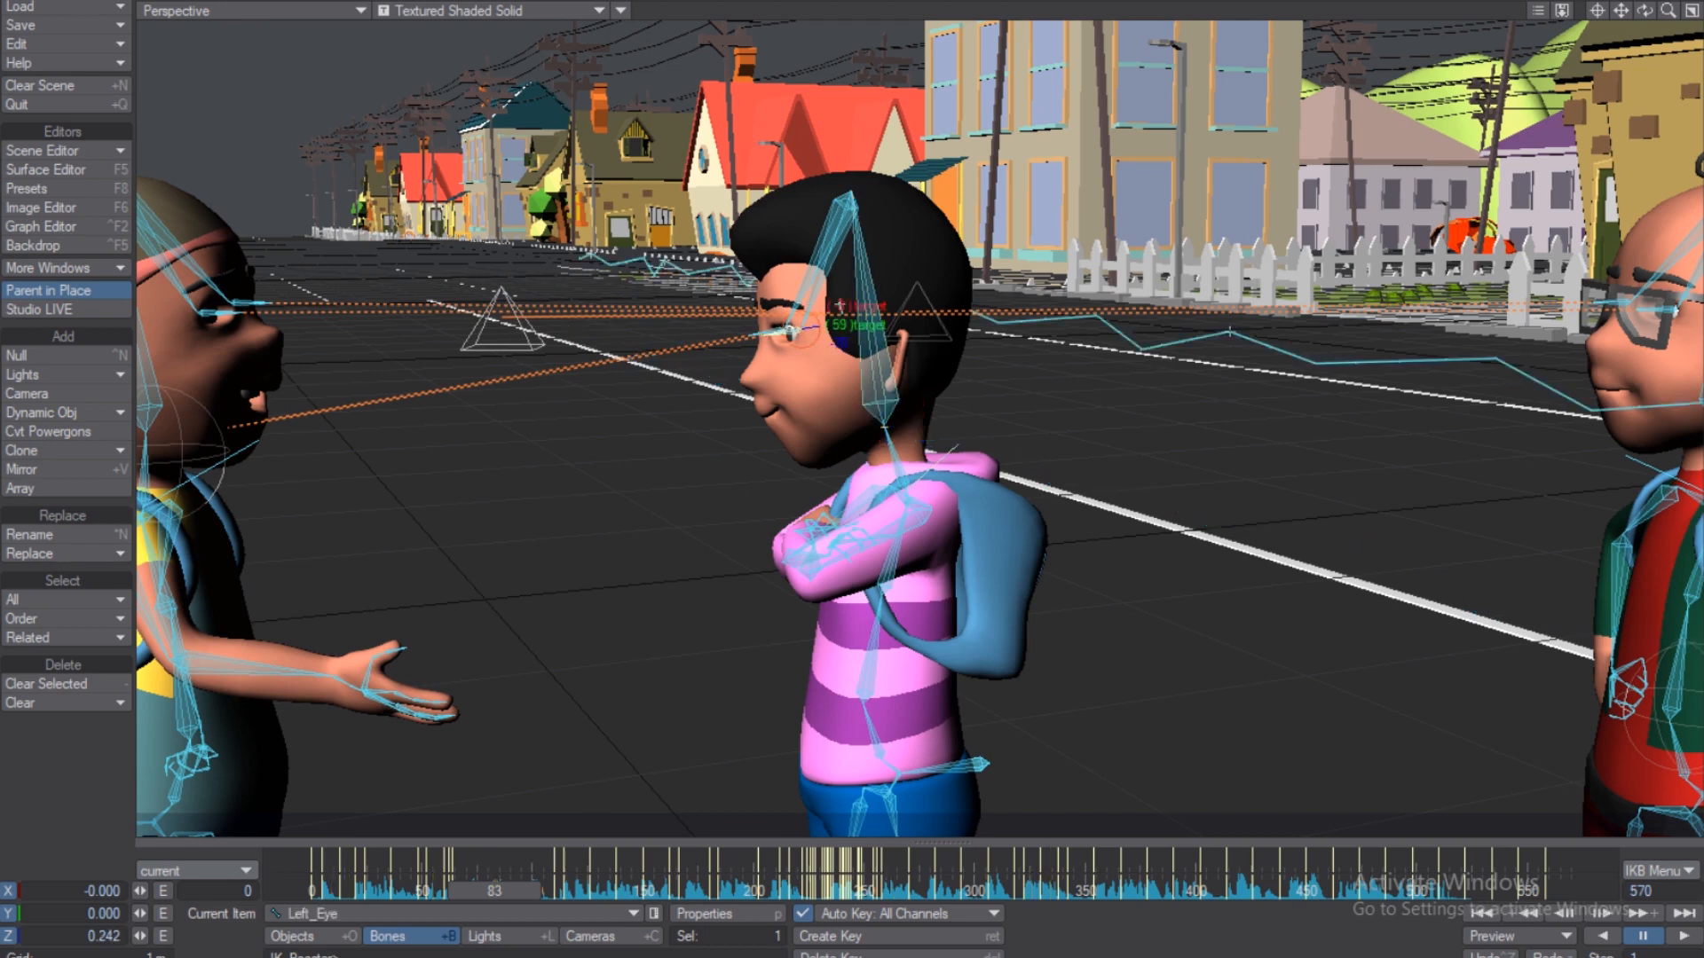
key("Down")
key("Up")
key("Up")
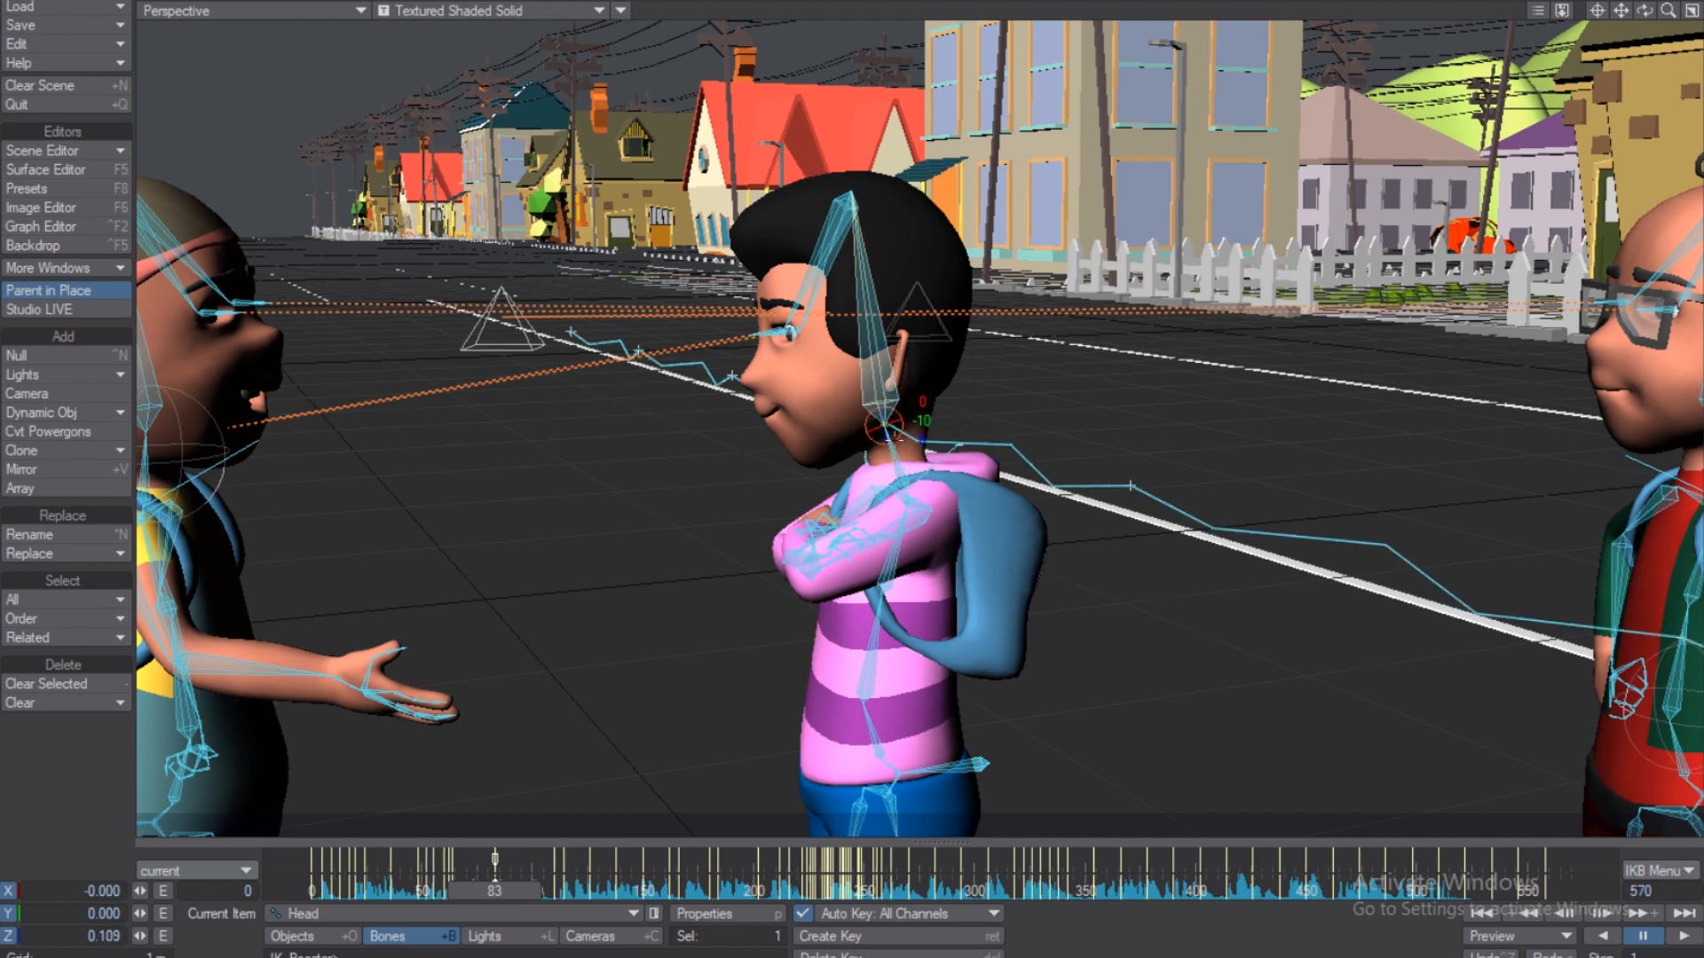
Bend the head further forward and down, then check the torso bones' keys.
left_click_drag(888, 384, 876, 396)
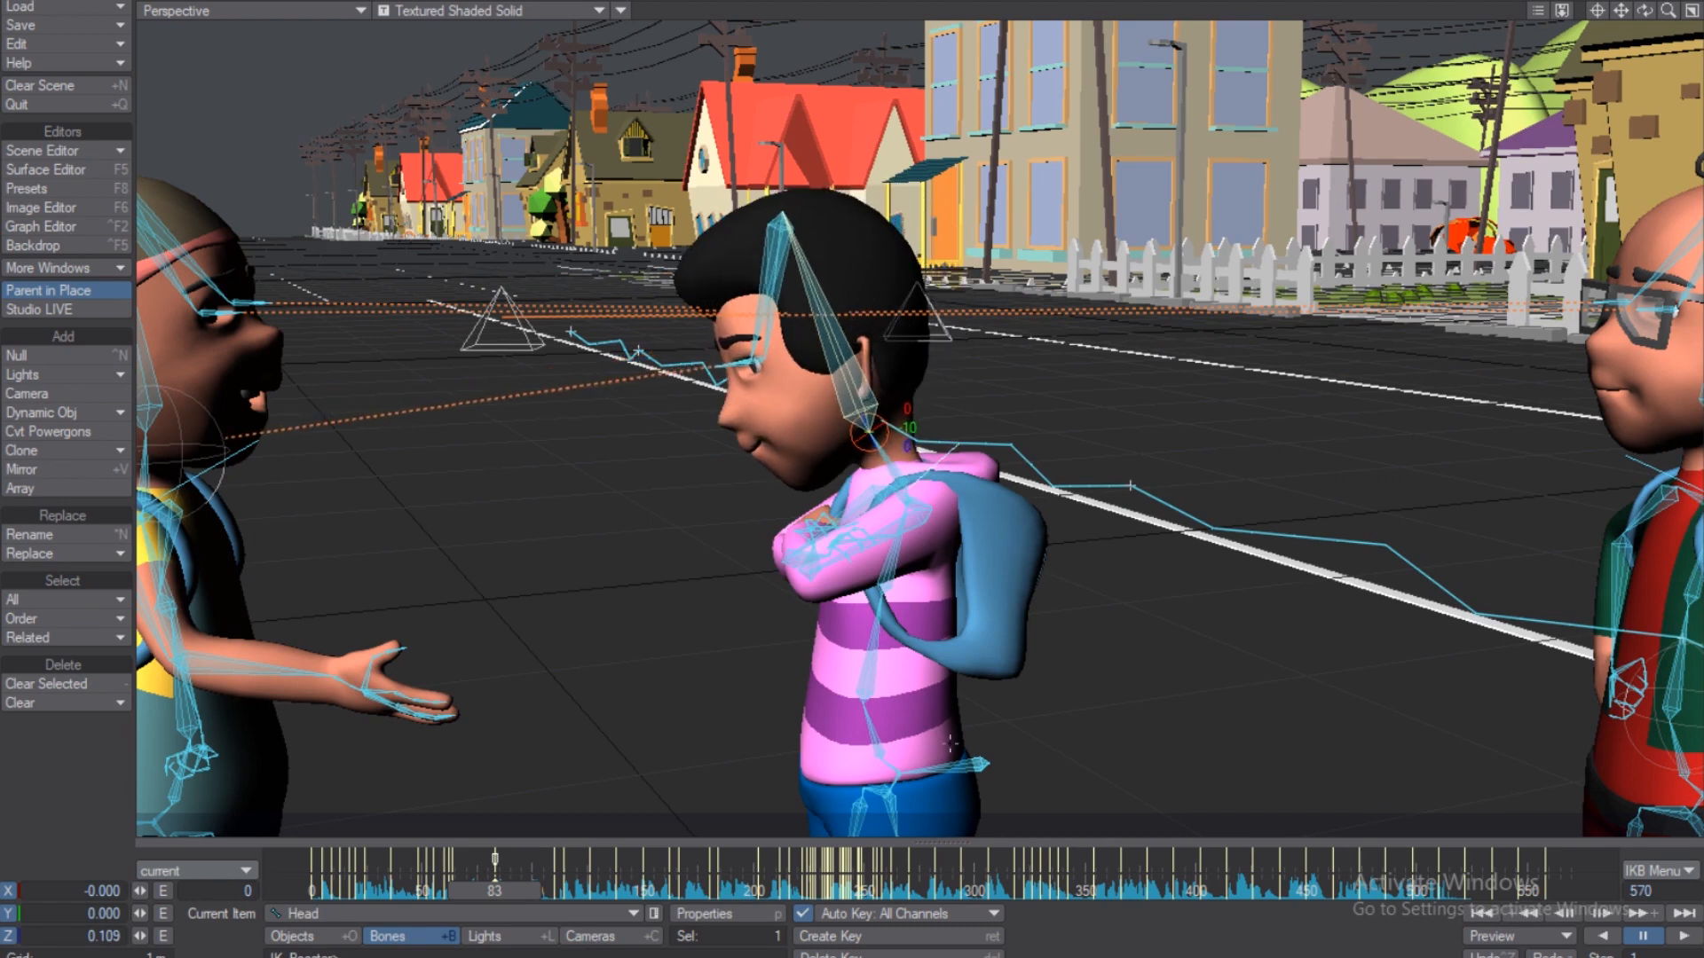
left_click(874, 703)
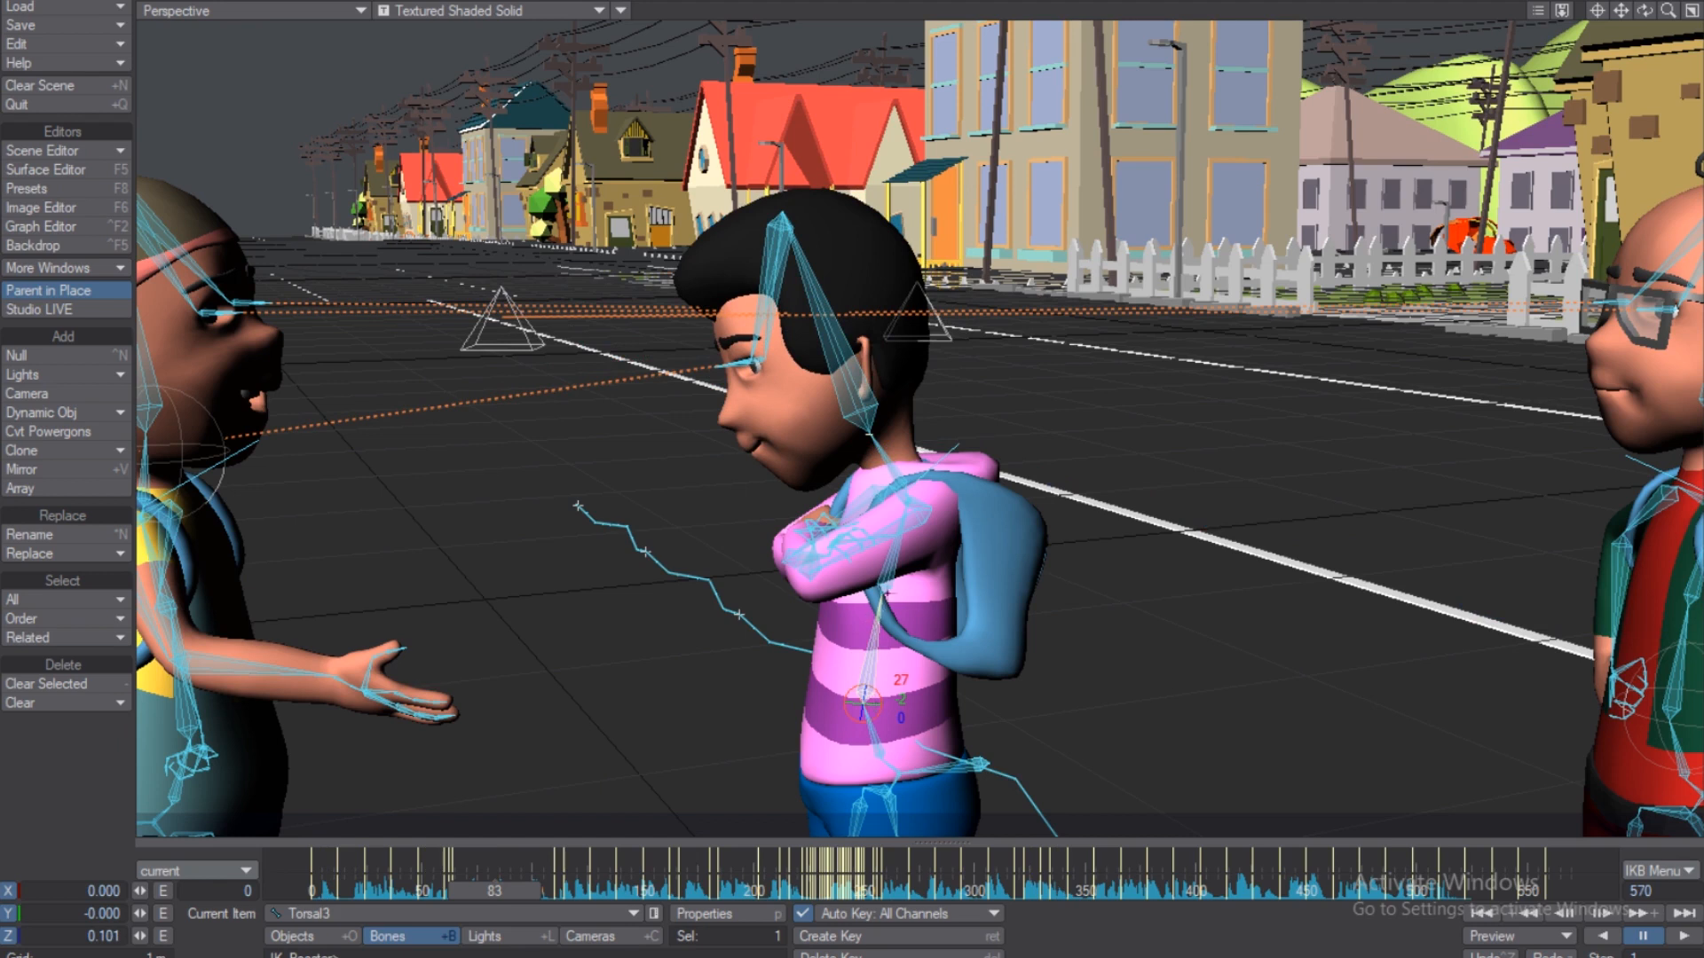
left_click(889, 593)
left_click(886, 699)
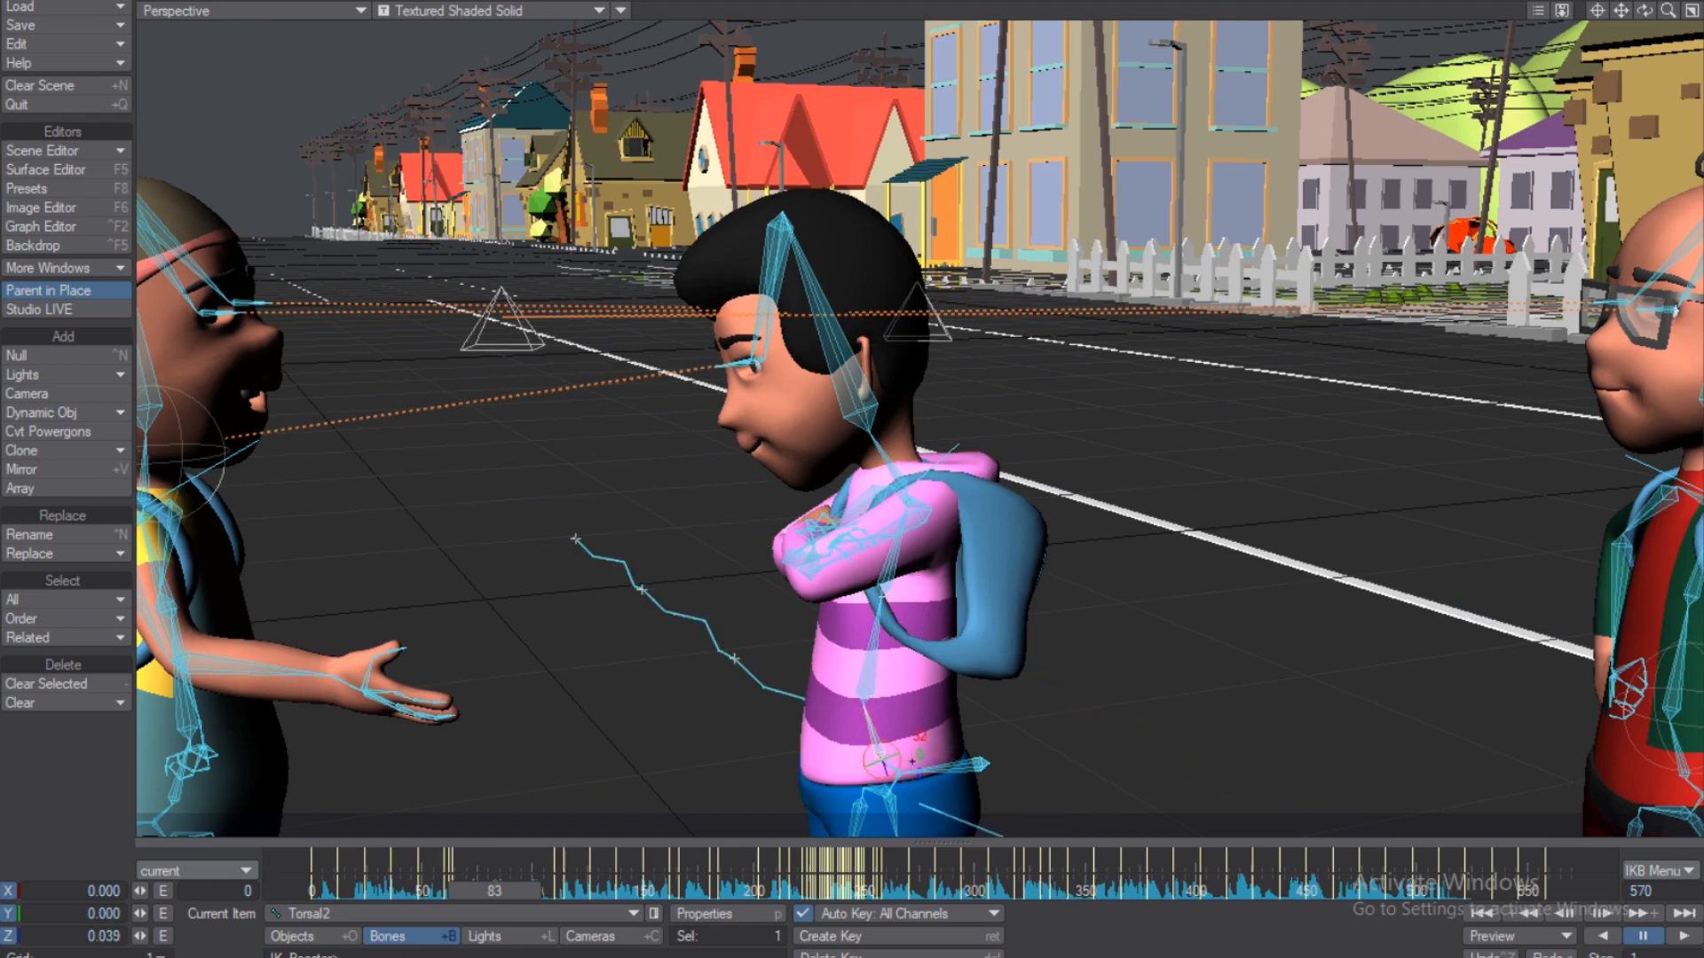
left_click(859, 428)
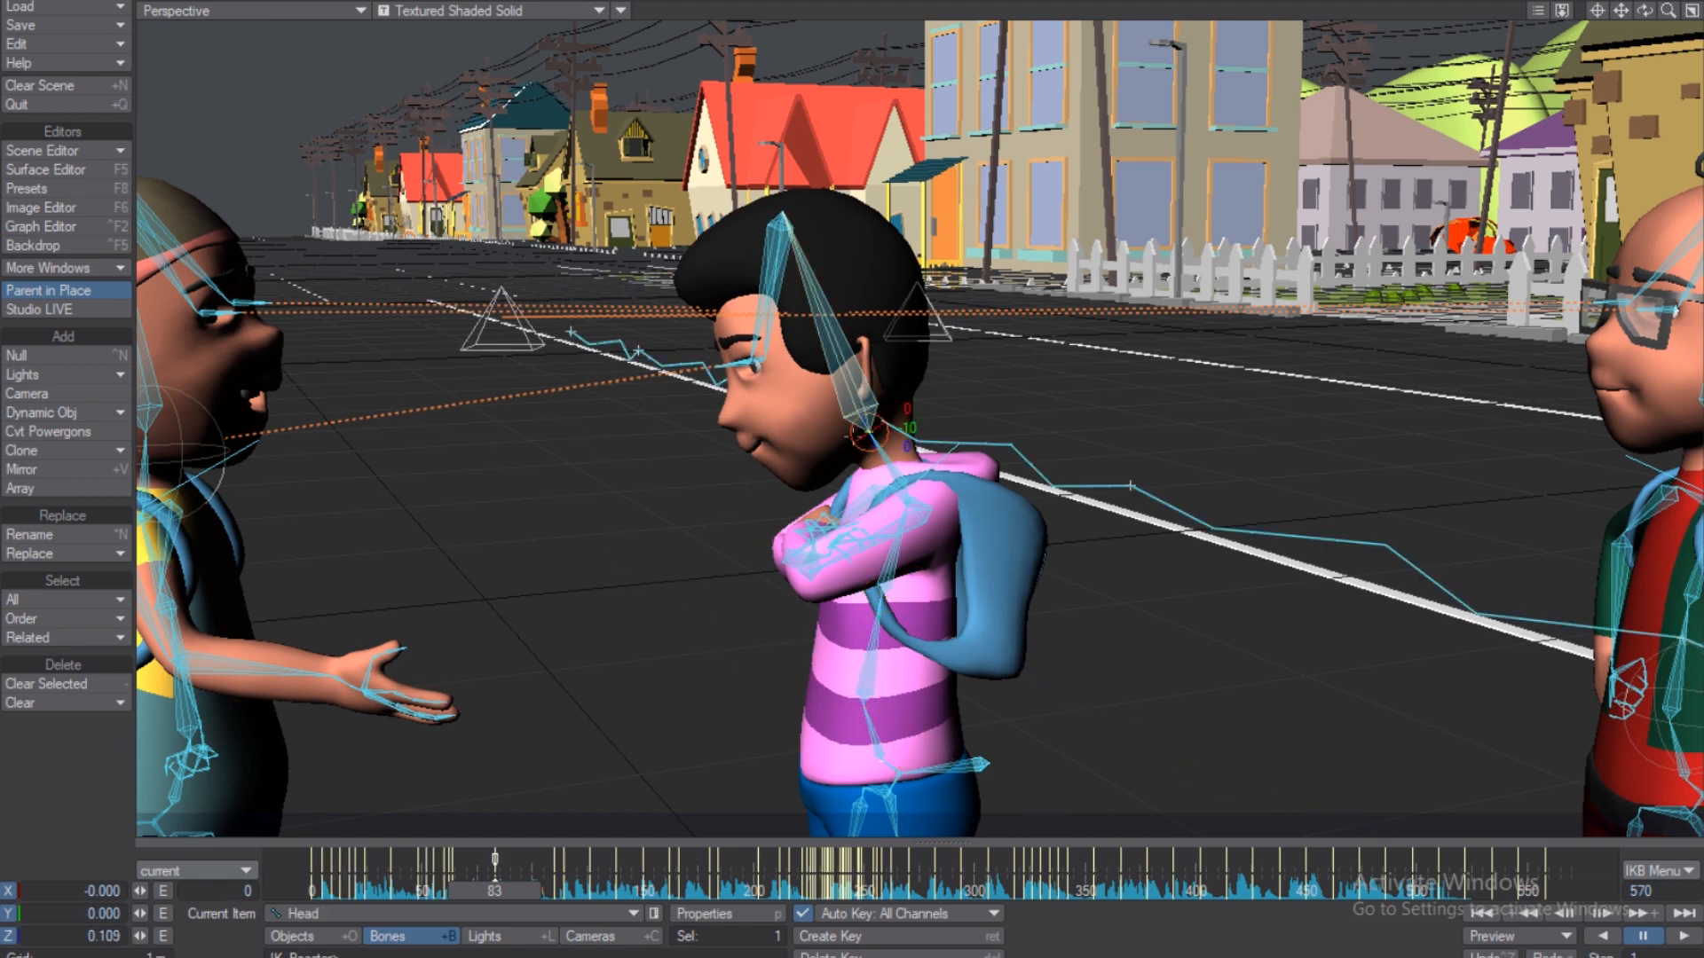
Set keying to All item and delete the key at frame 83.
left_click(234, 872)
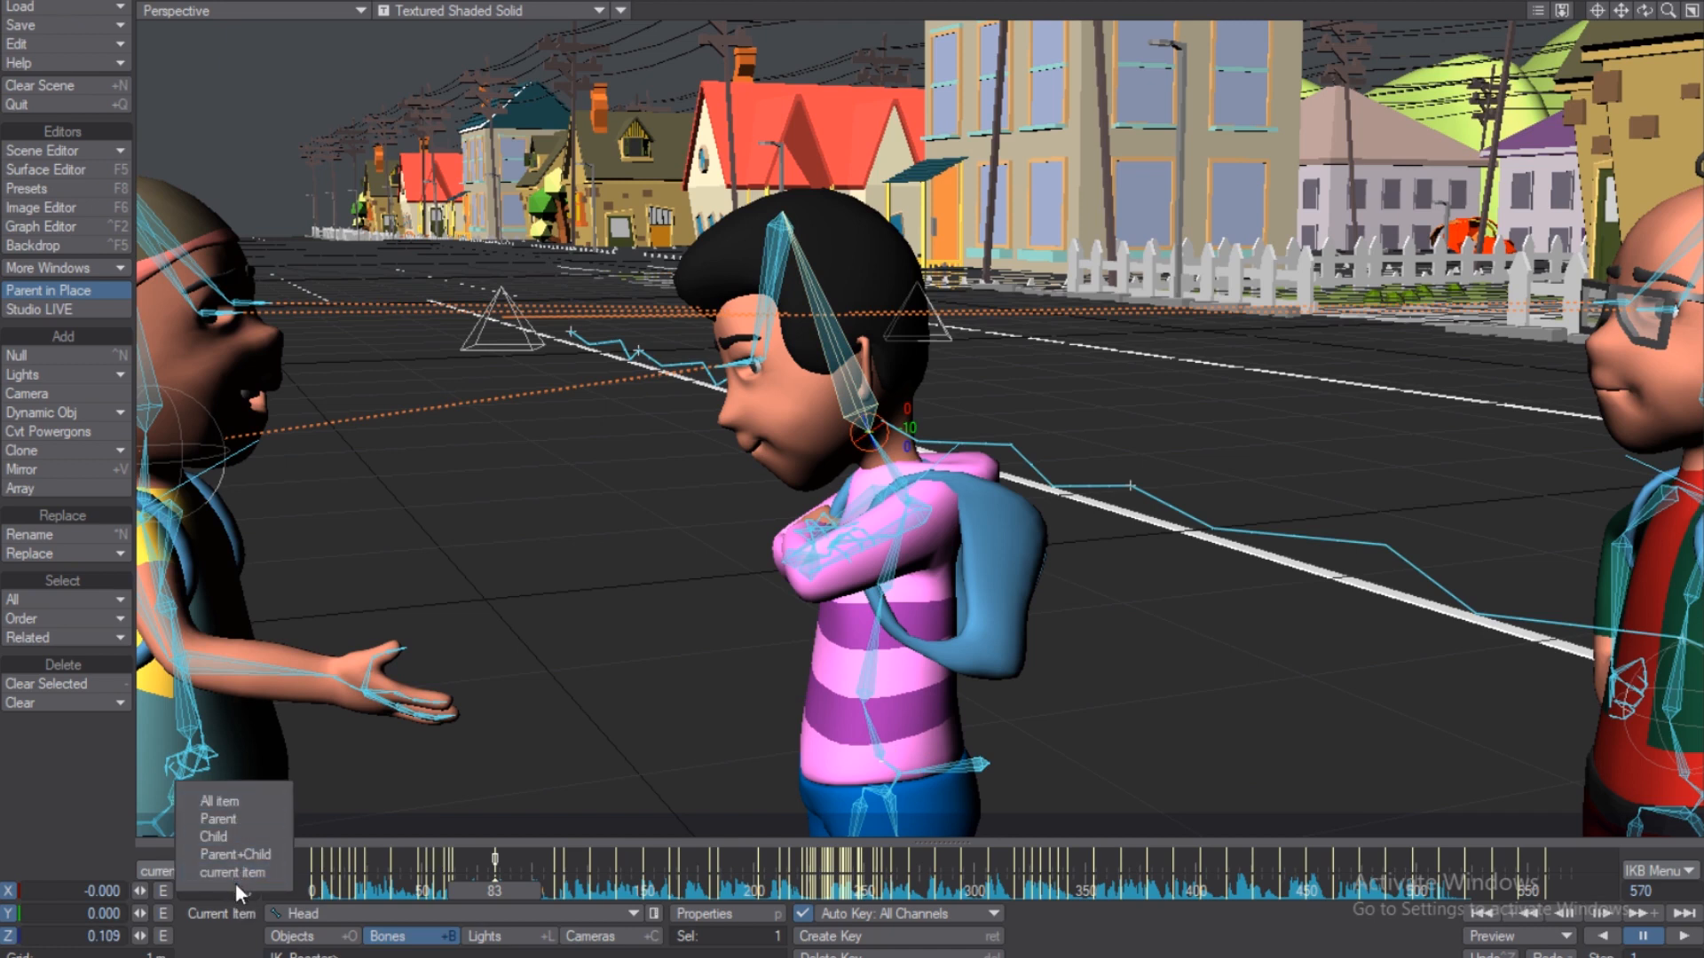
left_click(236, 800)
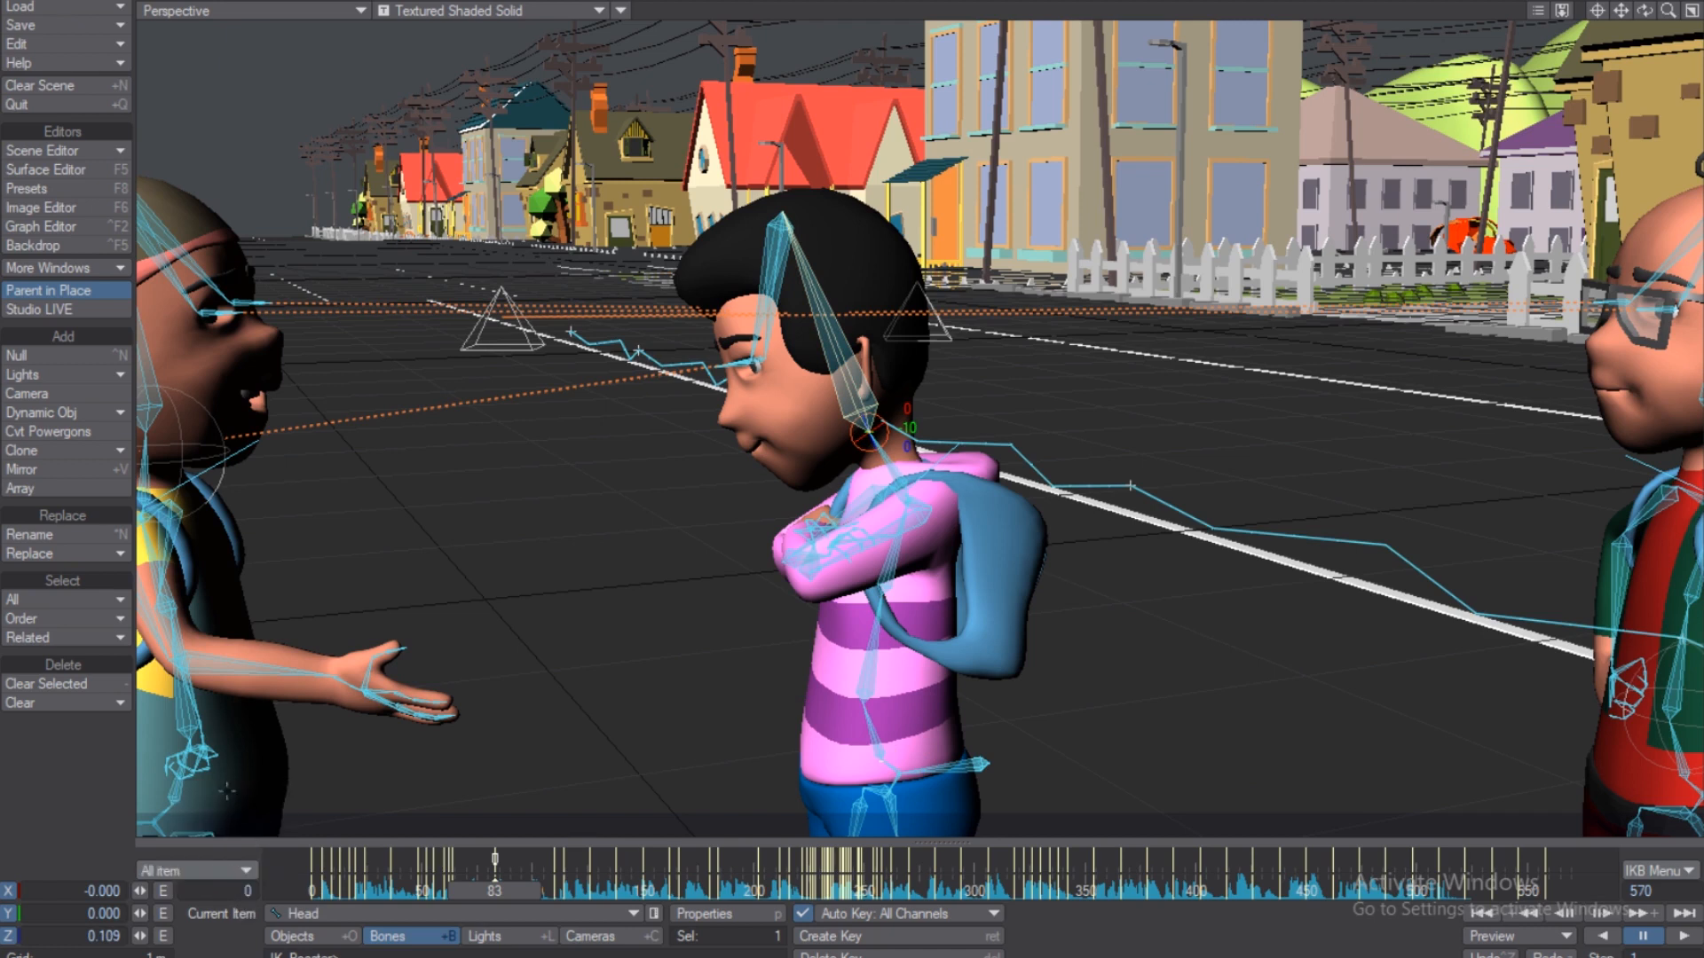
right_click(502, 857)
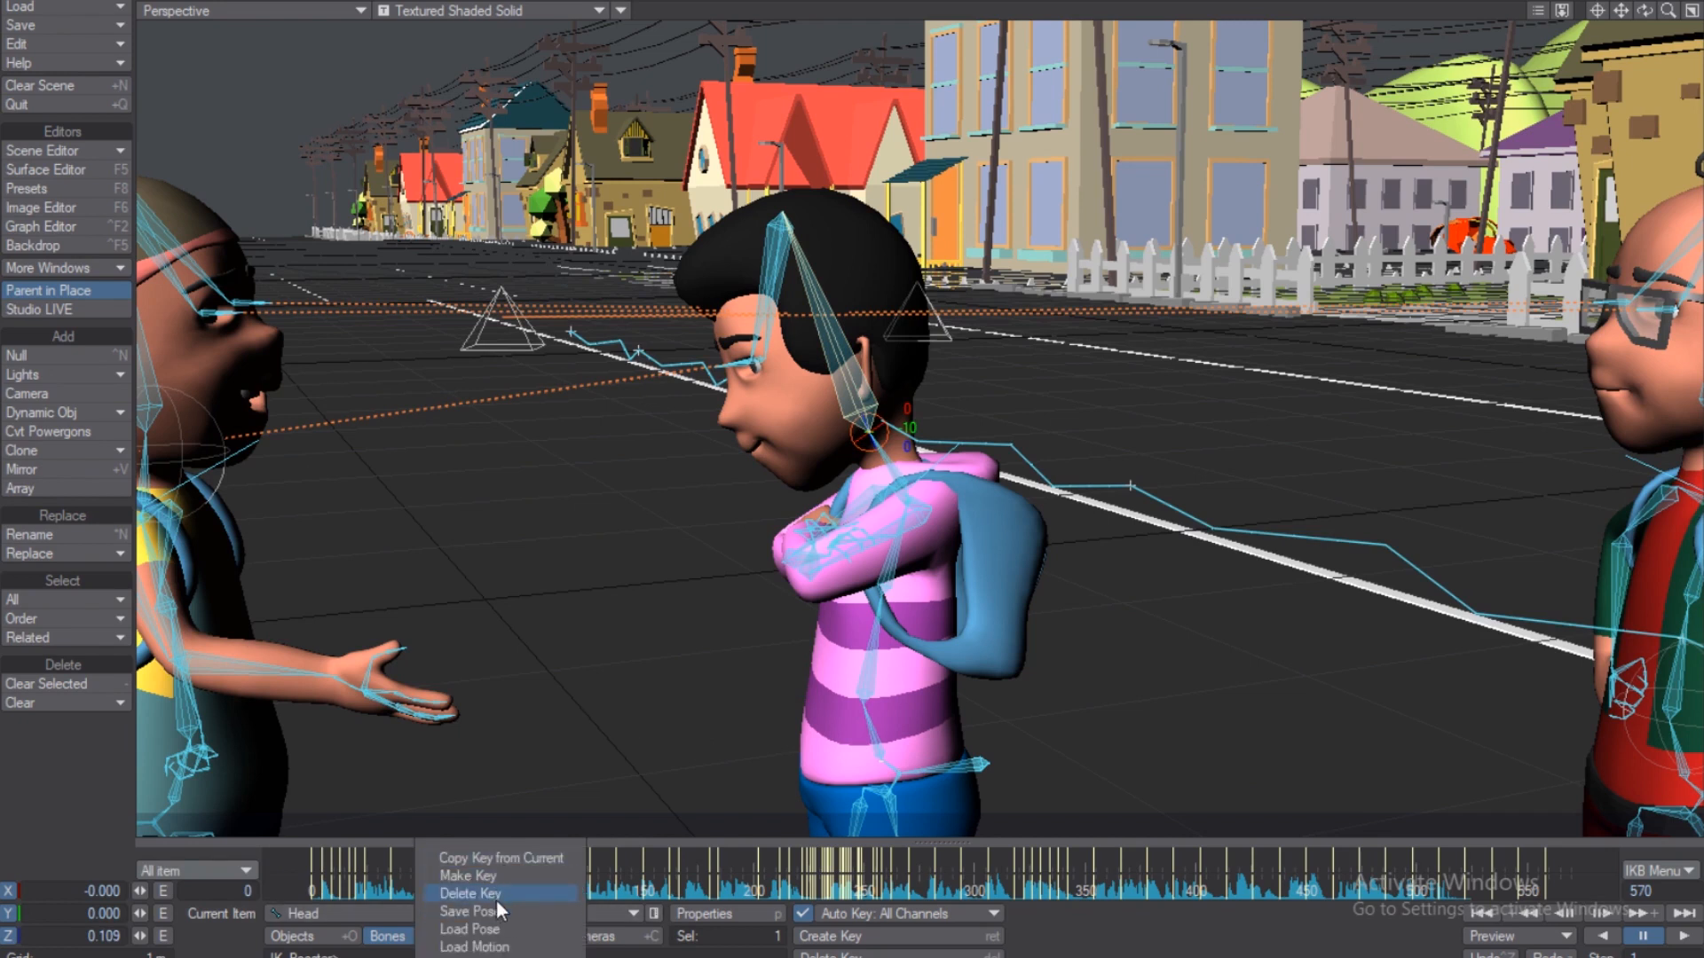
left_click(494, 896)
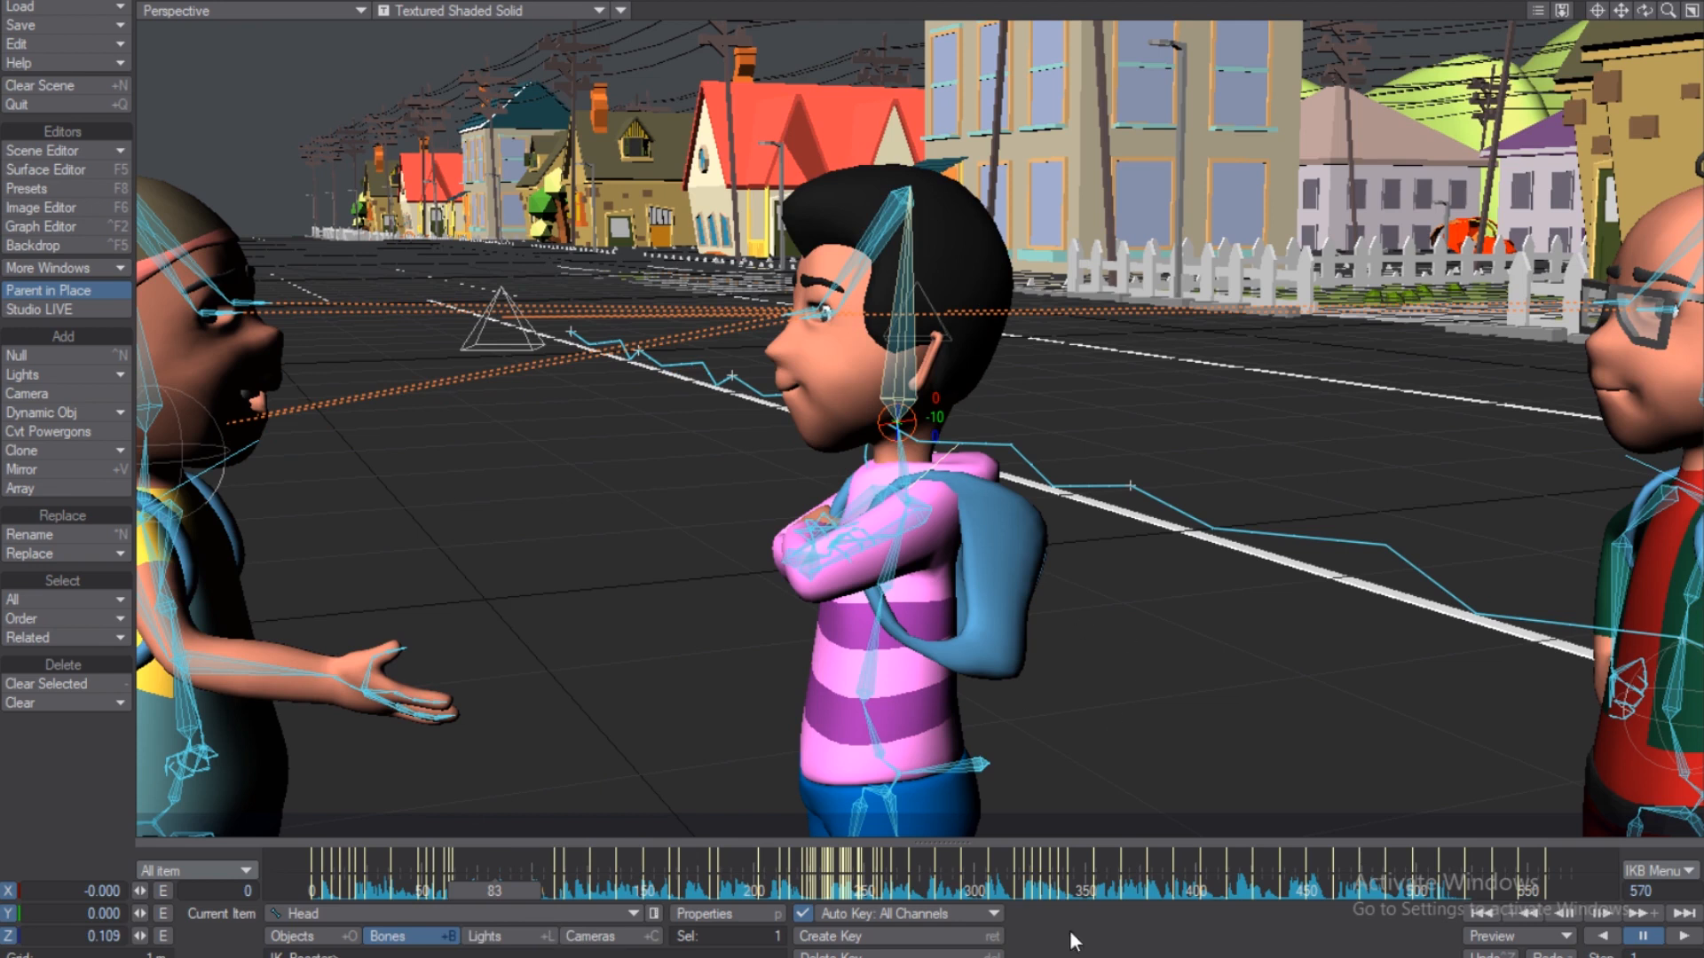